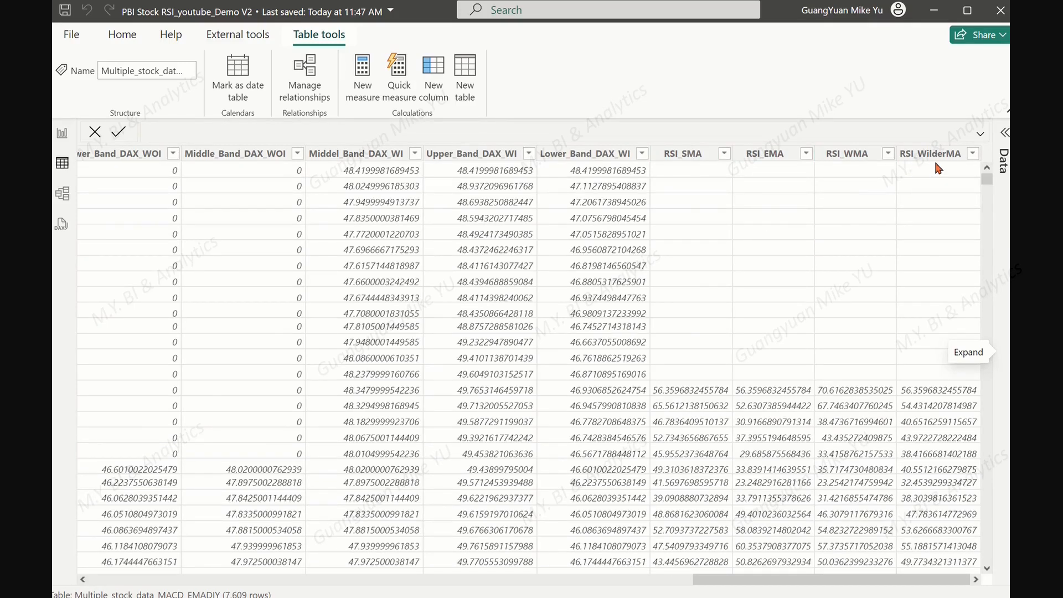
# - View the Stock RSI Indicators report with the RSI type switched through WMA, SMA, EMA and WilderMA for TSLA
pyautogui.click(61, 136)
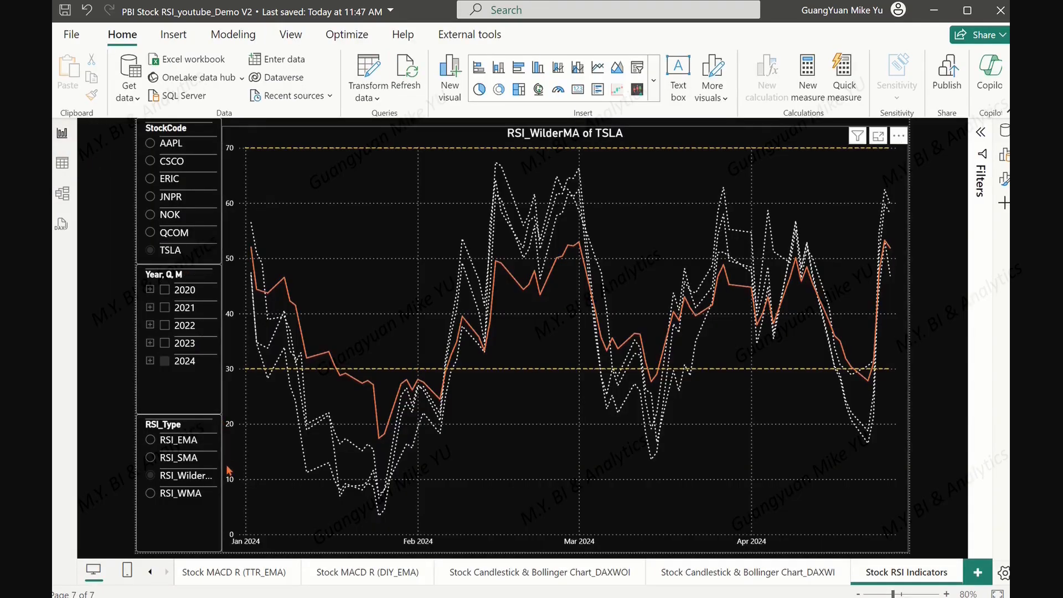
pyautogui.click(152, 494)
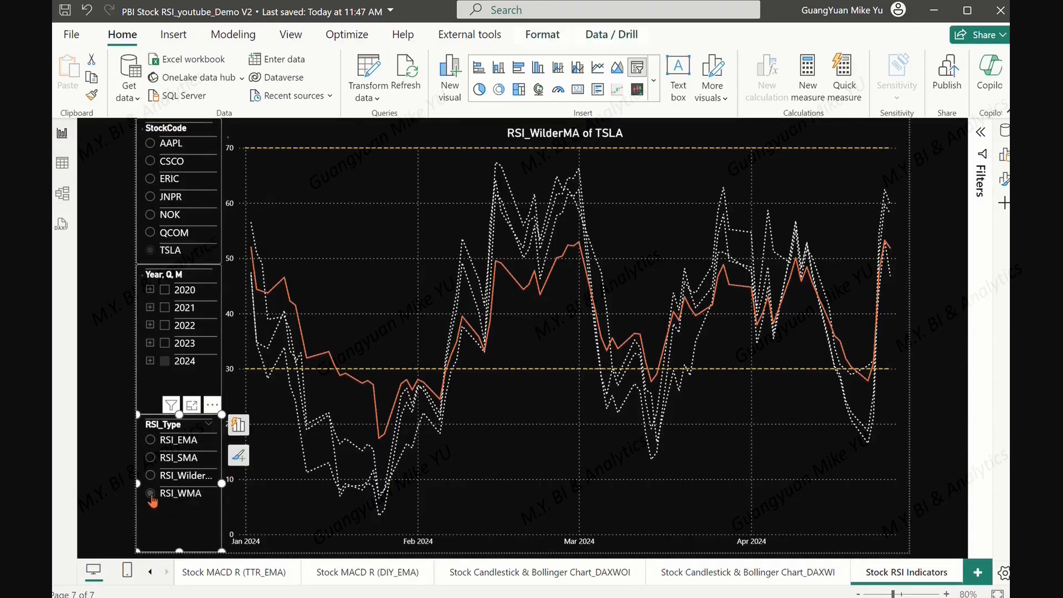
pyautogui.click(151, 457)
pyautogui.click(151, 443)
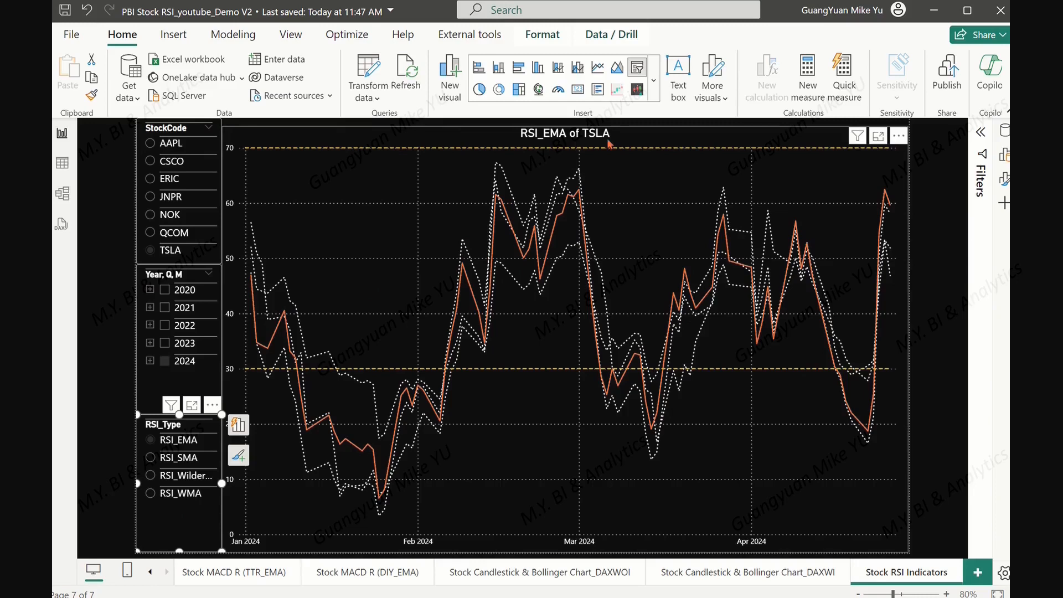
pyautogui.click(152, 459)
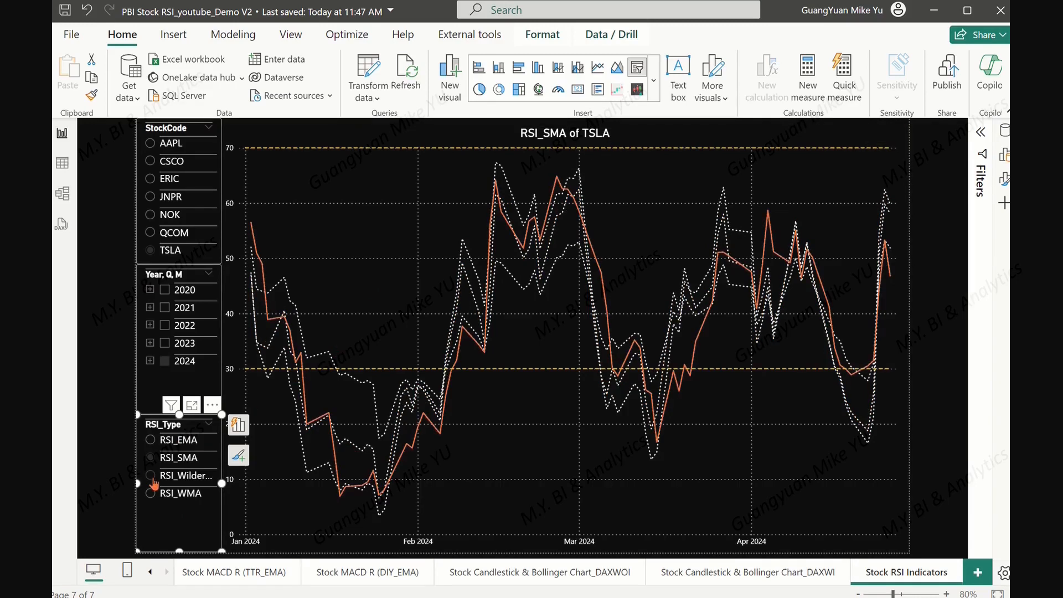
pyautogui.click(153, 478)
pyautogui.click(151, 493)
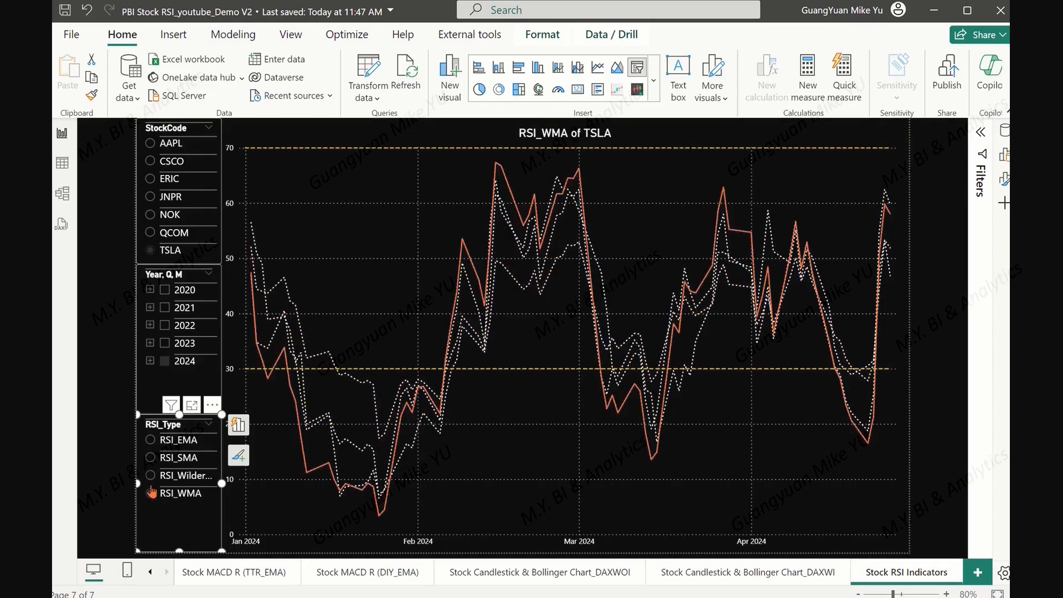
pyautogui.click(150, 477)
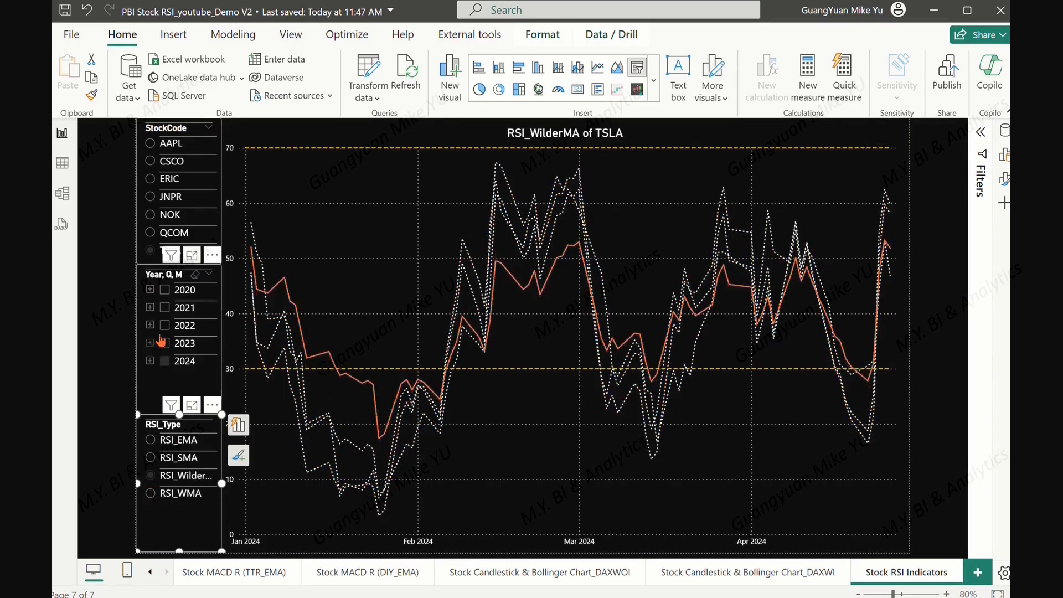
# - Compare the RSI_WilderMA chart for the stock codes NOK, AAPL and TSLA
pyautogui.click(150, 217)
pyautogui.click(149, 144)
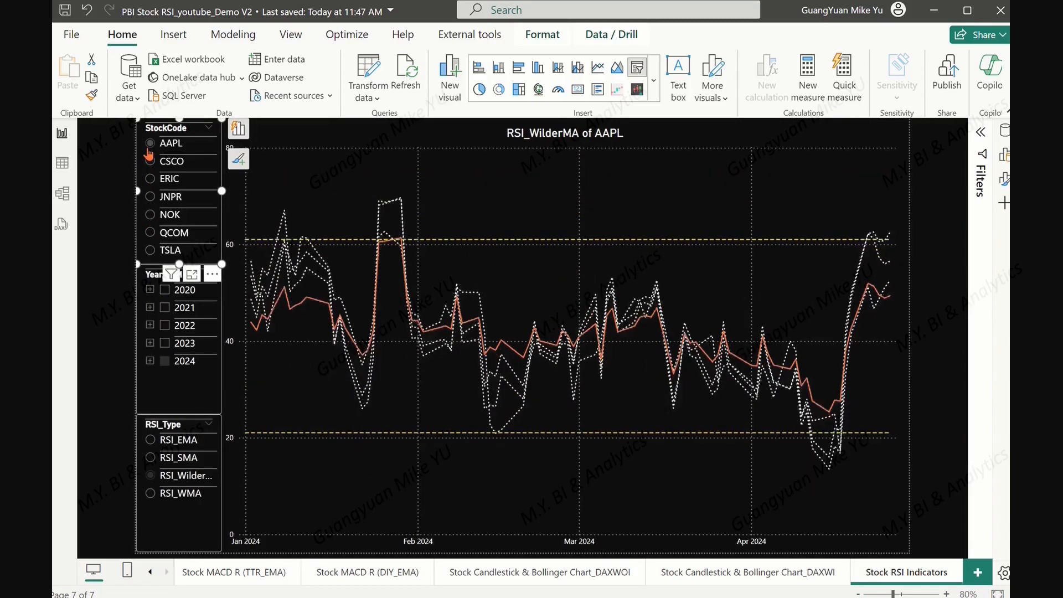
pyautogui.click(150, 251)
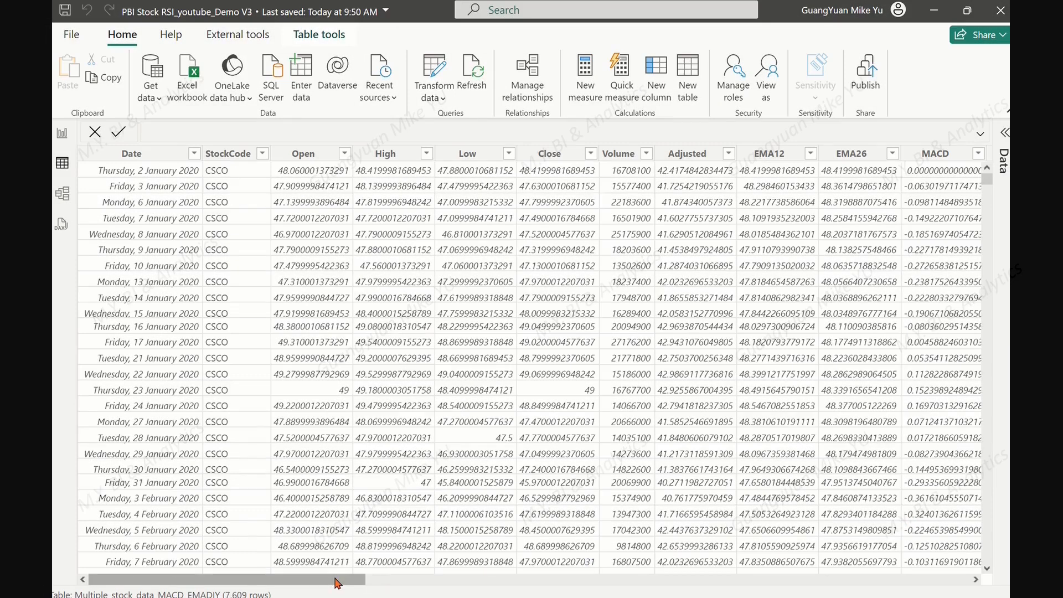
# - Review the RSI columns in the stock data table, and copy the DIM_RSI_TYPE DATATABLE definition from the Notepad notes
pyautogui.moveTo(337, 582); pyautogui.dragTo(974, 579)
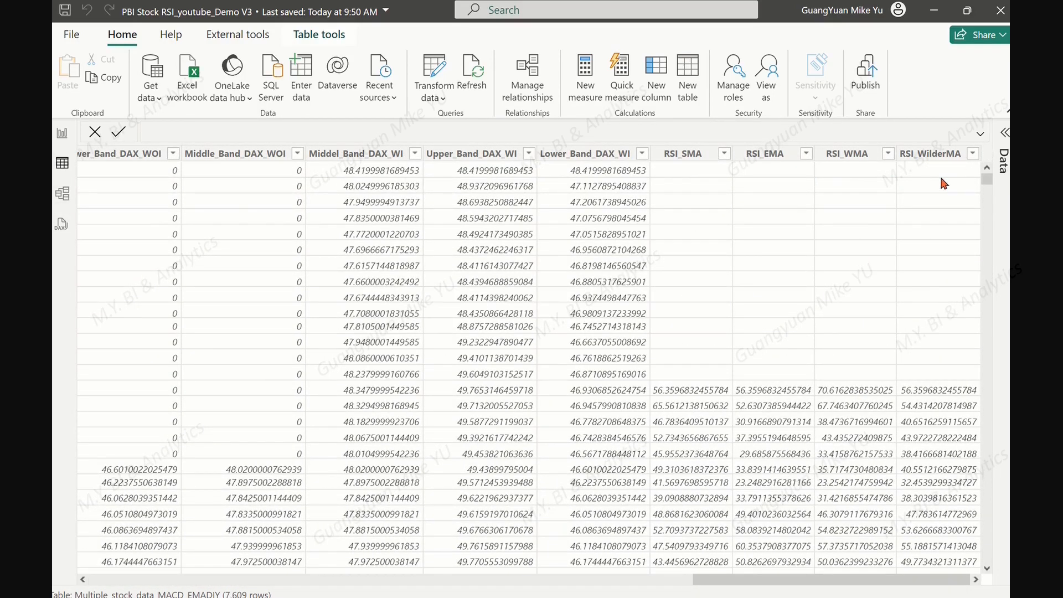
pyautogui.click(967, 10)
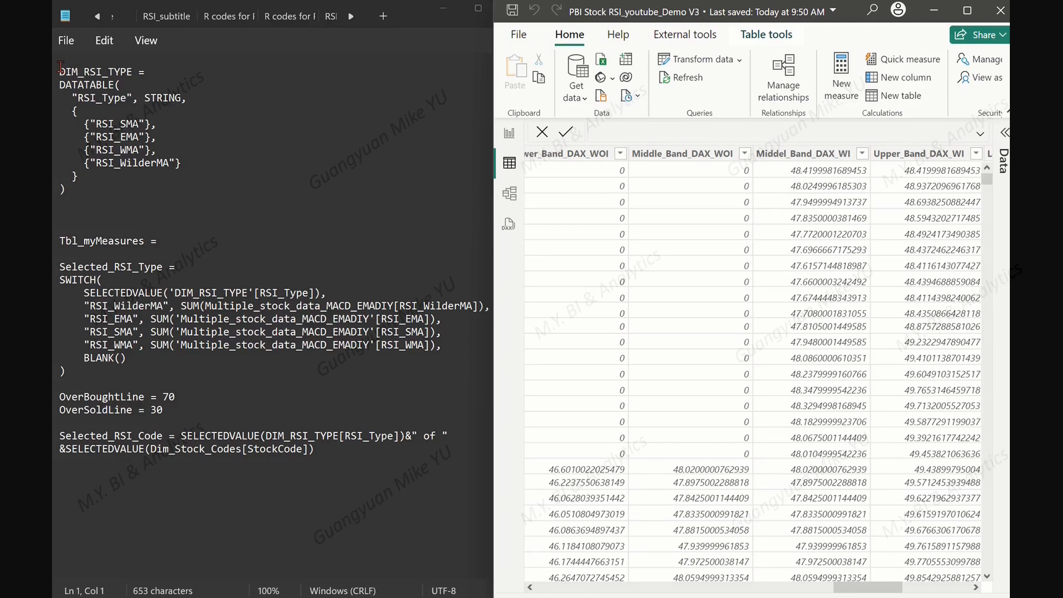
pyautogui.moveTo(60, 69); pyautogui.dragTo(191, 200)
pyautogui.hotkey('ctrl', 'c')
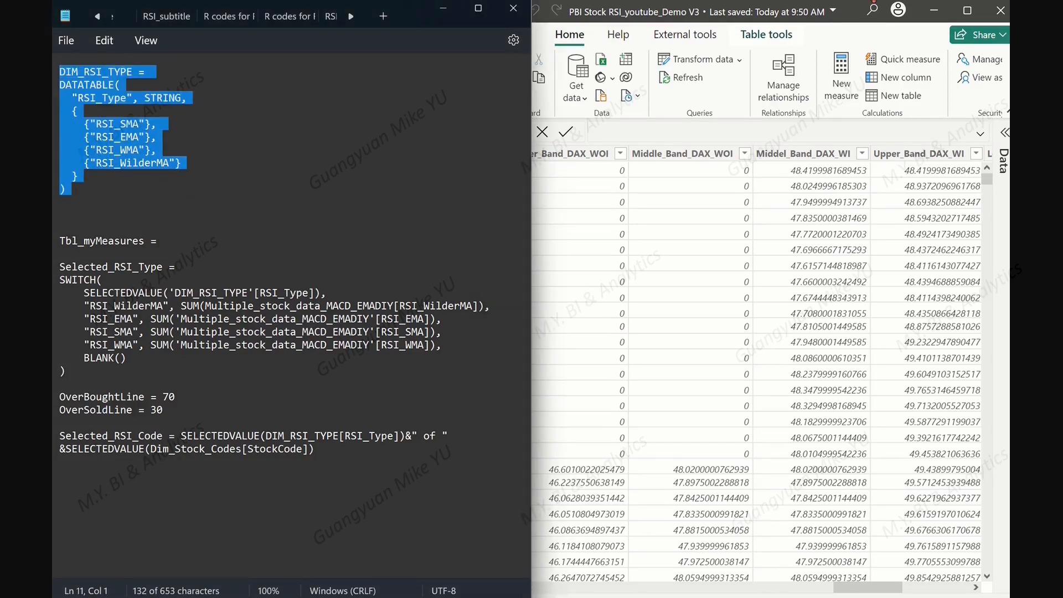
# - In Power BI, create the calculated table DIM_RSI_TYPE from the copied DATATABLE definition and expand its field list
pyautogui.click(968, 11)
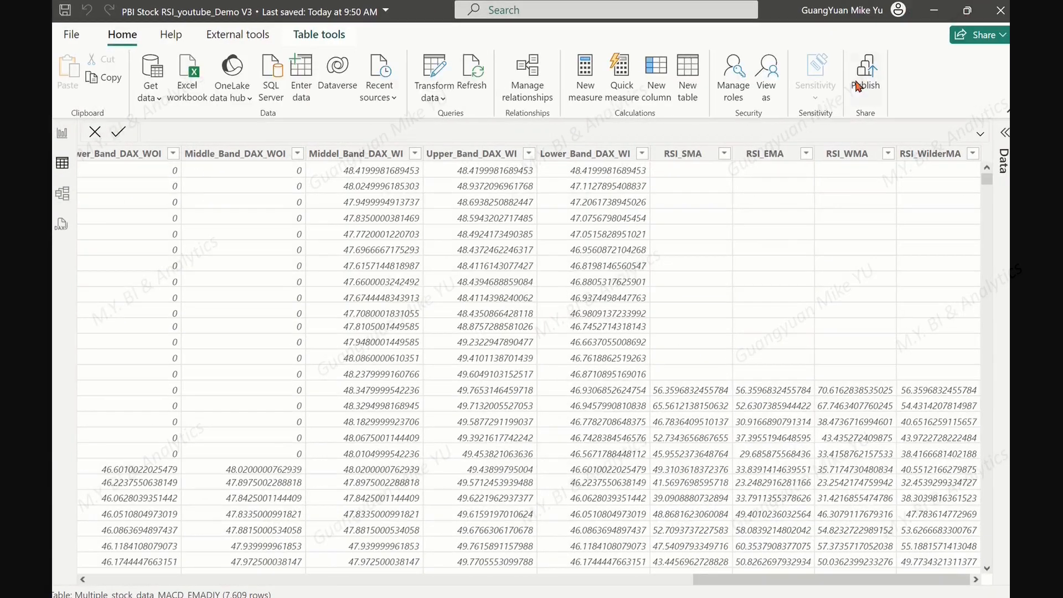
pyautogui.click(697, 90)
pyautogui.hotkey('ctrl', 'v')
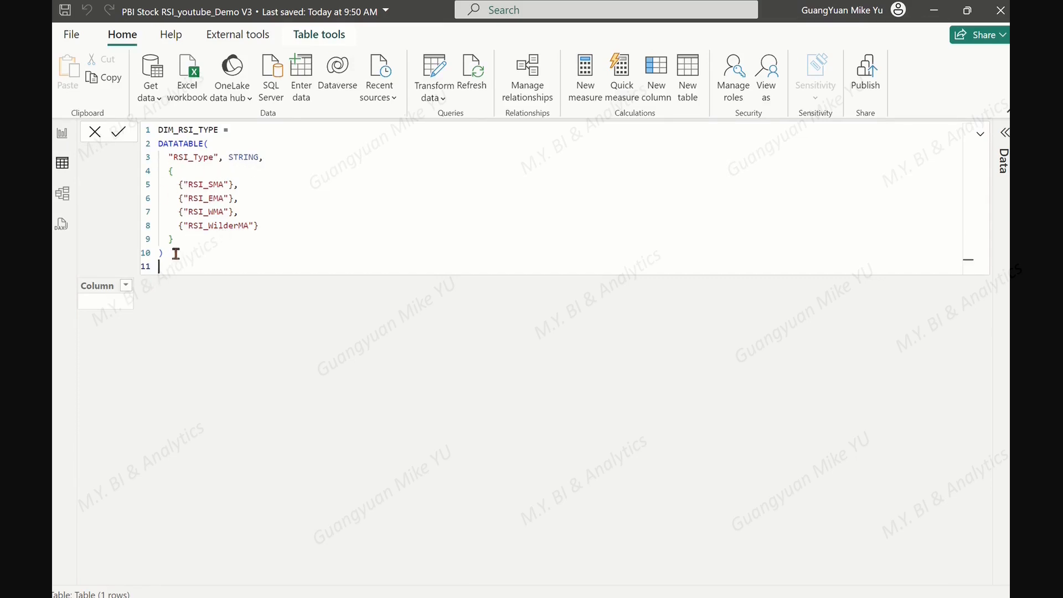
pyautogui.click(124, 132)
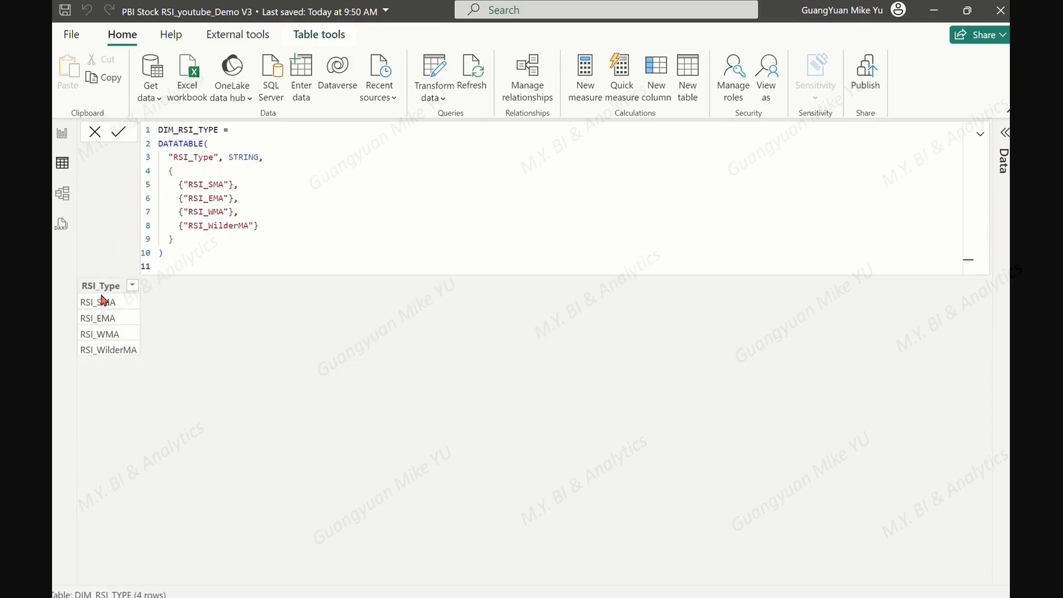
pyautogui.click(1002, 166)
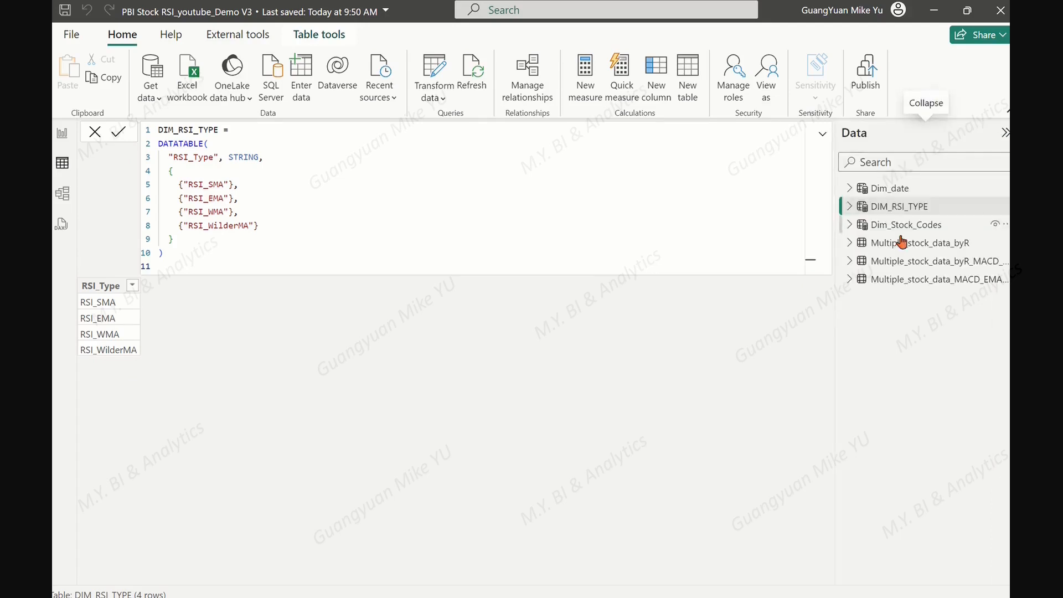
pyautogui.click(847, 208)
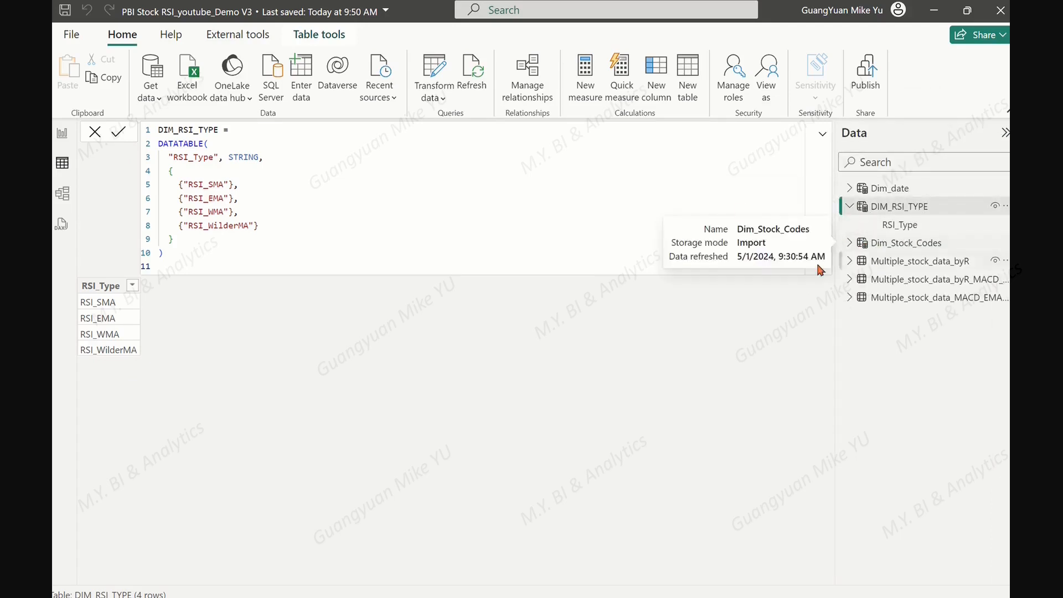
# - Create an empty calculated table named Tbl_myMeasures to hold the measures and expand its field list
pyautogui.click(689, 69)
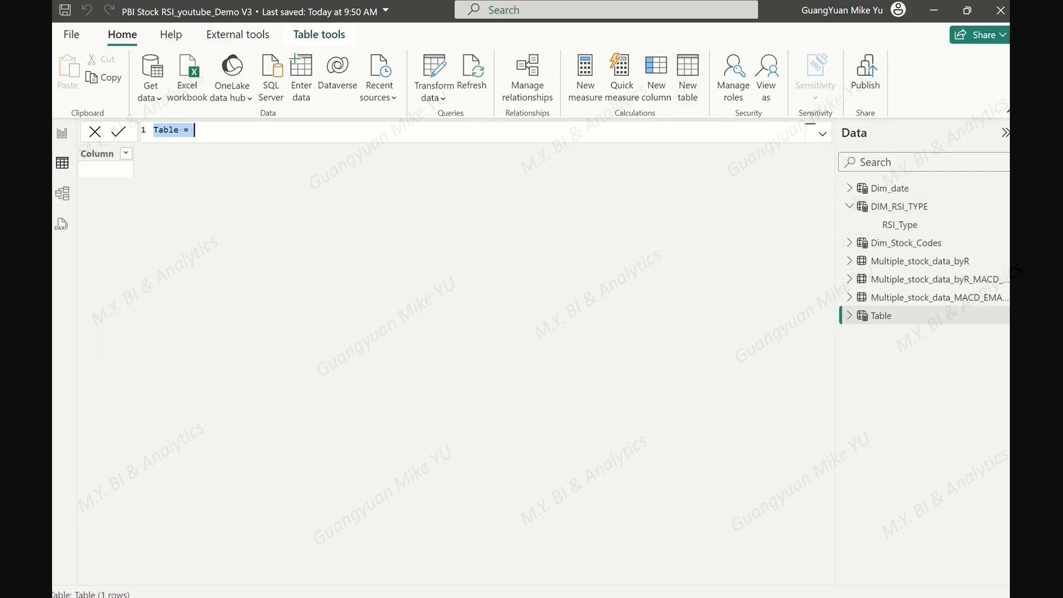
pyautogui.write('Tb')
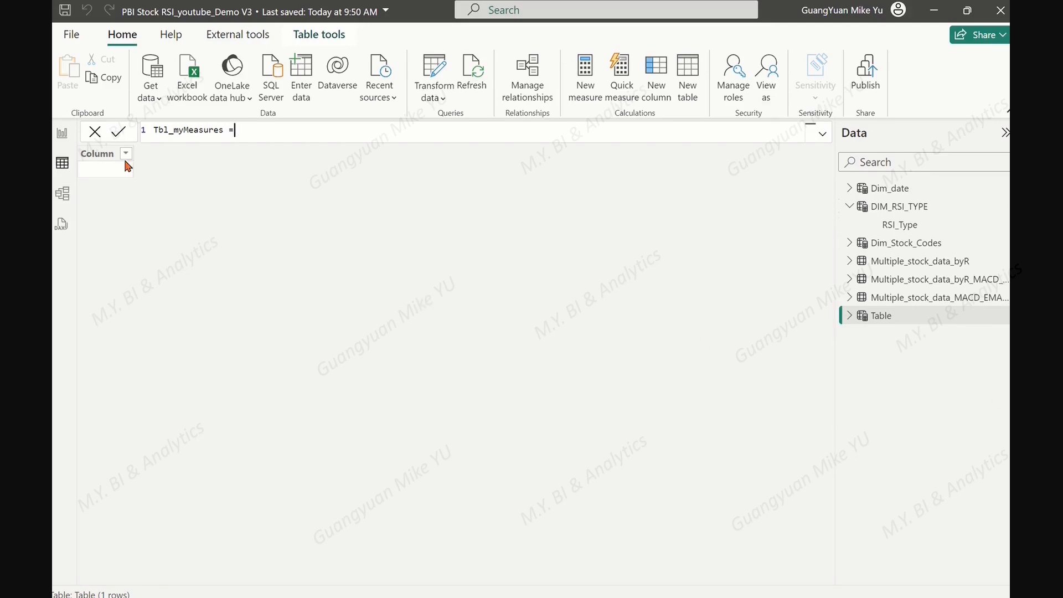
pyautogui.click(119, 132)
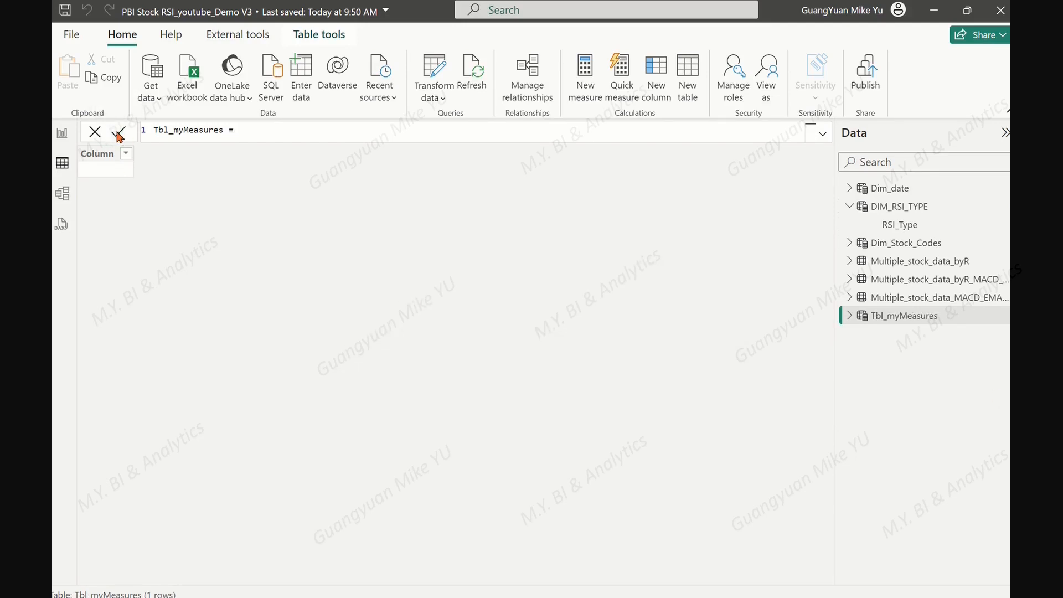
pyautogui.click(850, 324)
# - Copy the whole Selected_RSI_Type SWITCH measure definition from the Notepad notes
pyautogui.click(965, 11)
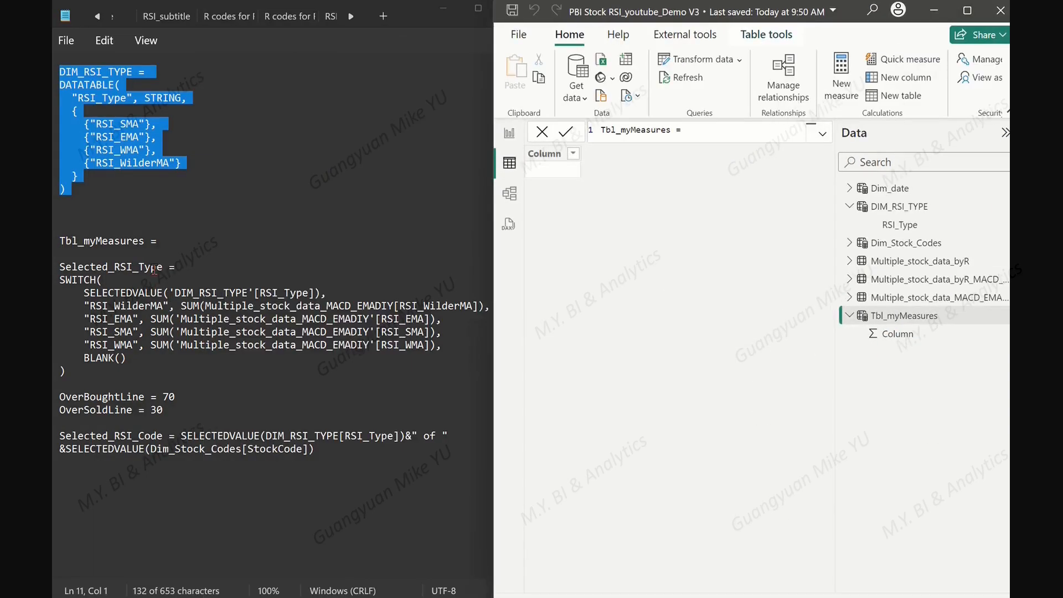
pyautogui.click(181, 267)
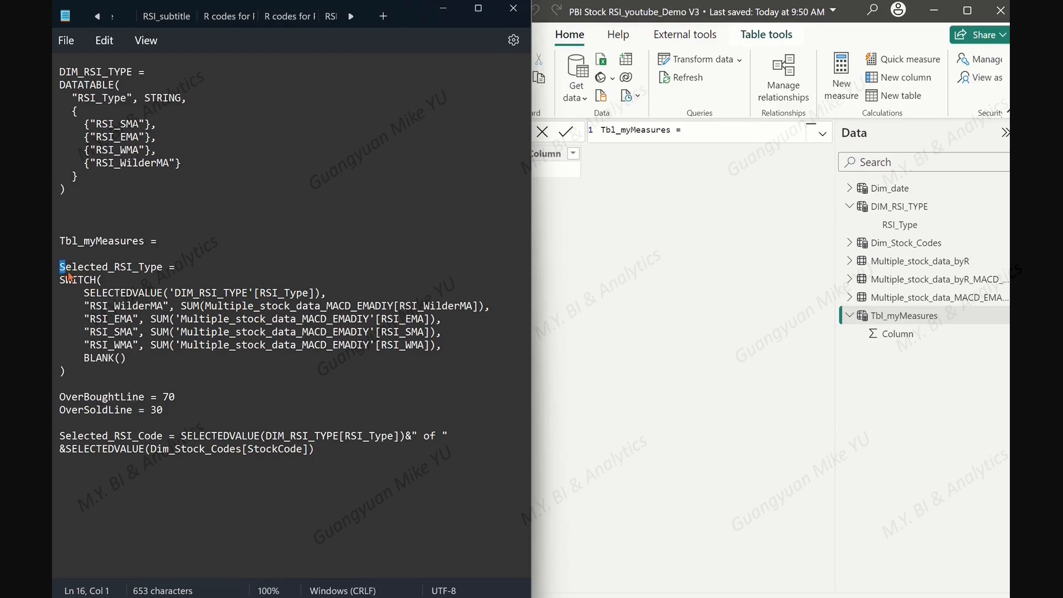
pyautogui.moveTo(69, 275); pyautogui.dragTo(138, 389)
pyautogui.hotkey('ctrl', 'c')
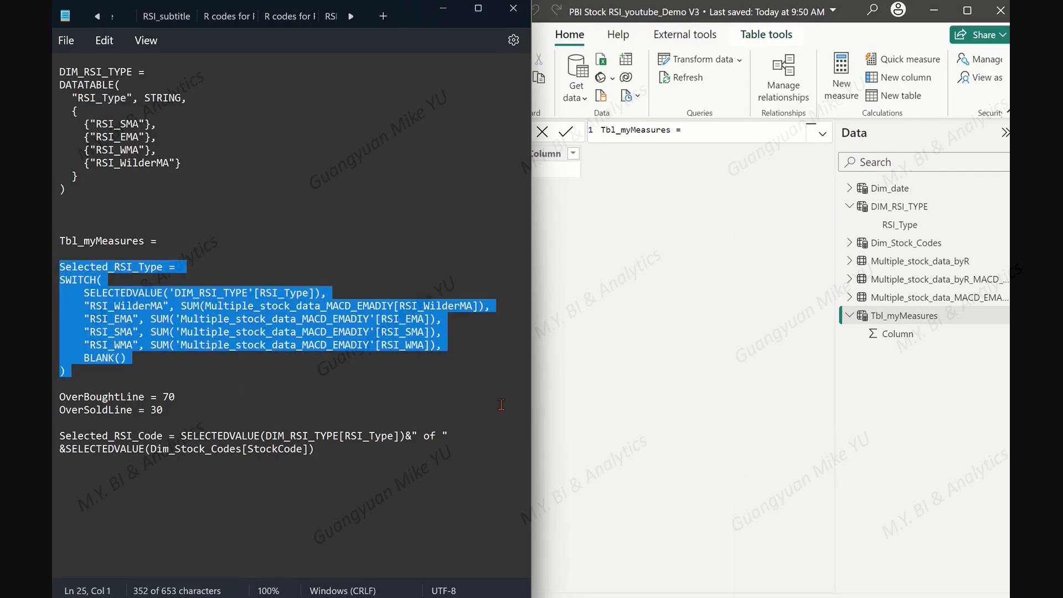
# - In Power BI, add the Selected_RSI_Type measure to Tbl_myMeasures using the copied SWITCH formula
pyautogui.click(967, 10)
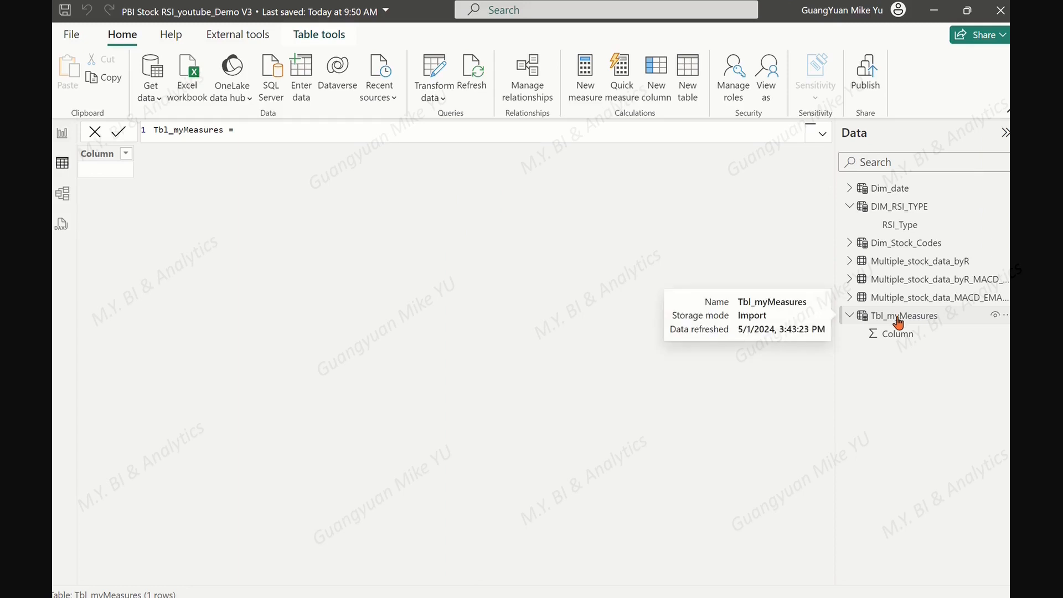
pyautogui.rightClick(898, 322)
pyautogui.click(886, 328)
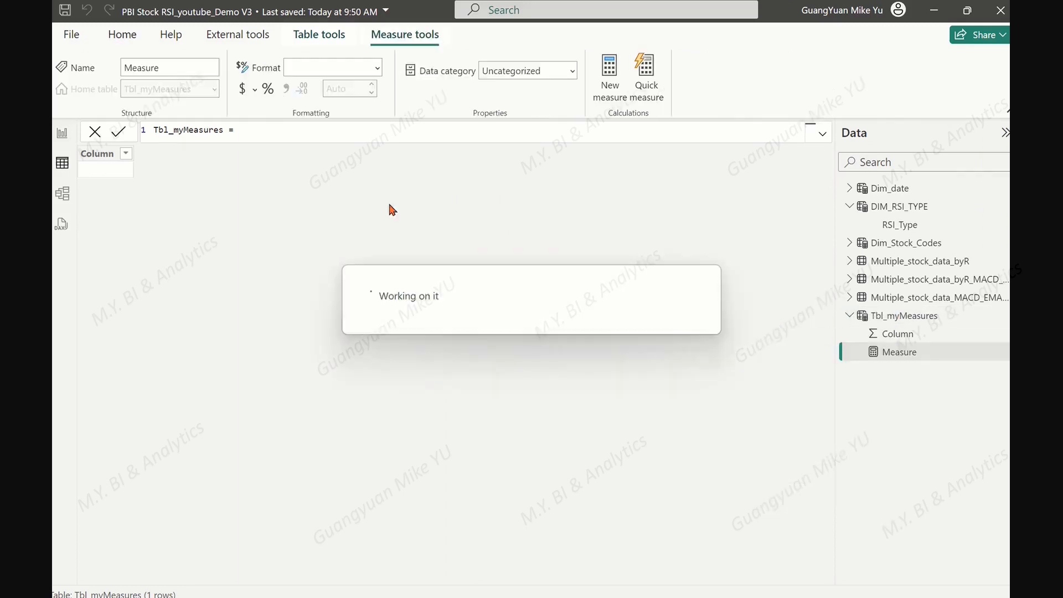
pyautogui.hotkey('ctrl', 'v')
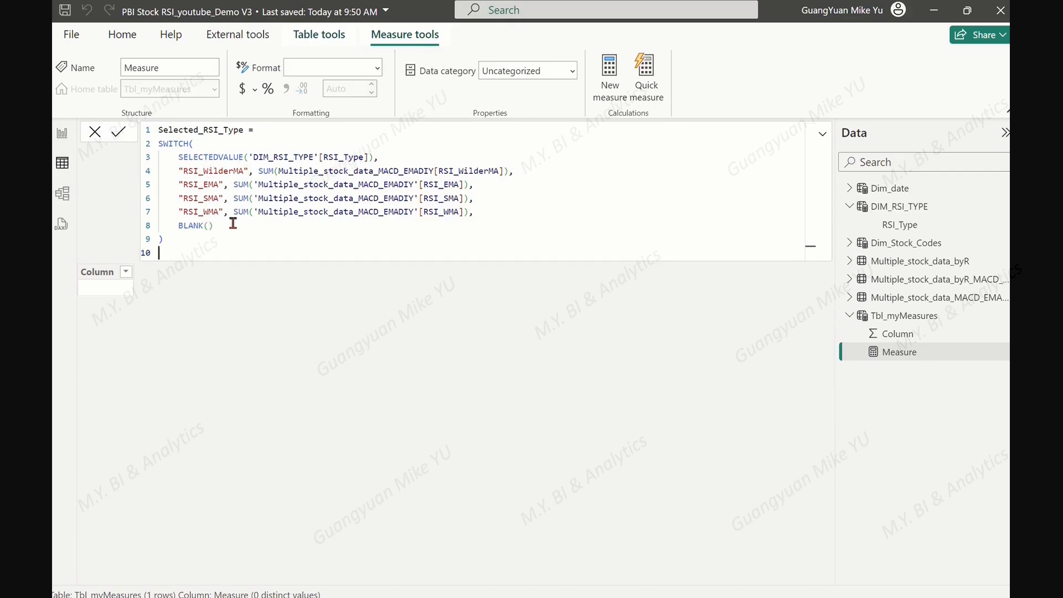
pyautogui.click(120, 132)
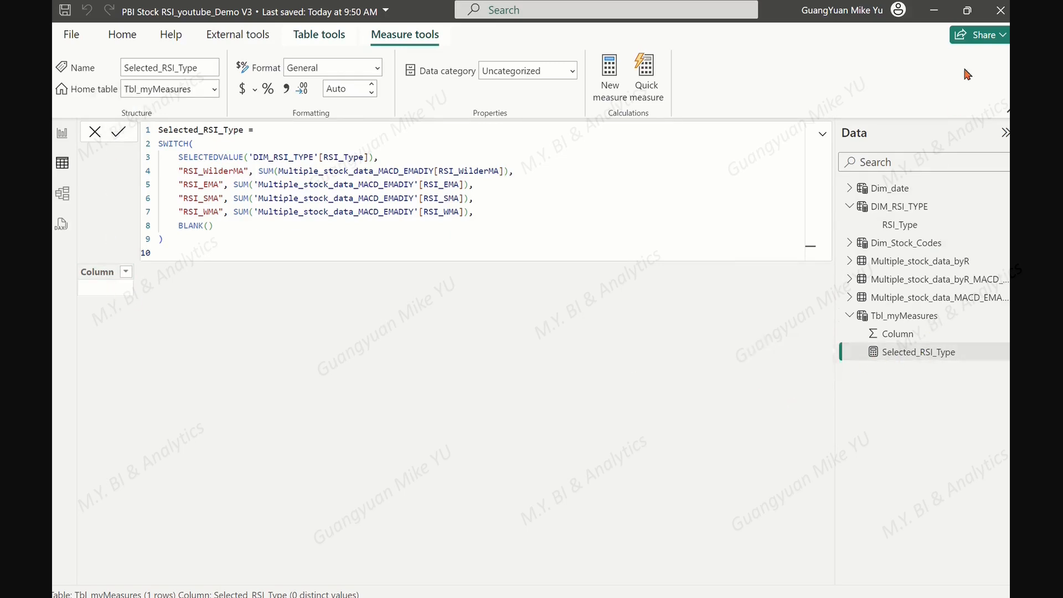
# - Copy the OverBoughtLine and OverSoldLine measure definitions from the Notepad notes
pyautogui.click(966, 12)
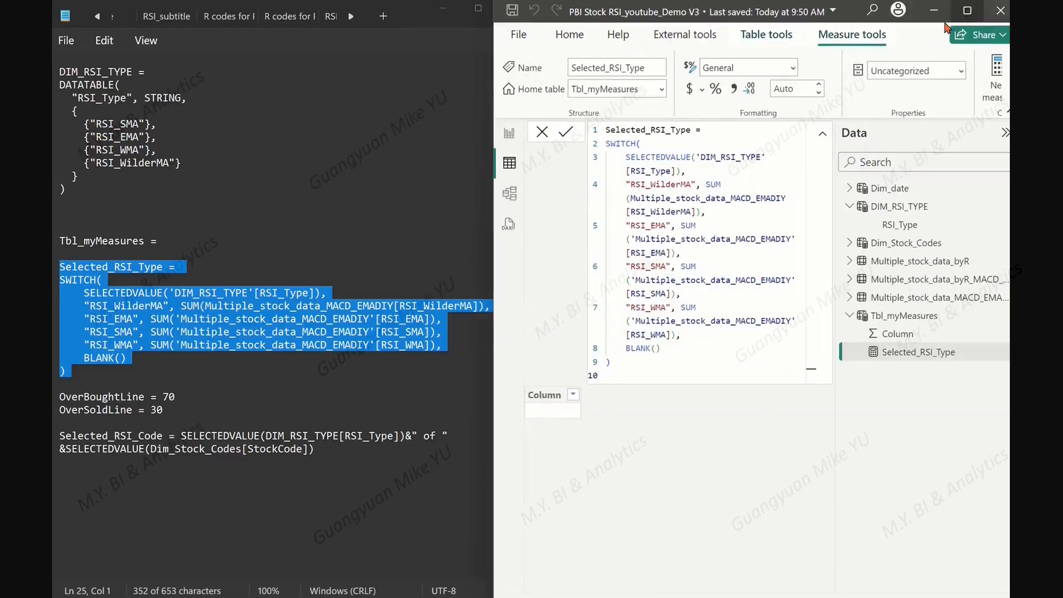
pyautogui.click(163, 410)
pyautogui.moveTo(60, 397); pyautogui.dragTo(176, 422)
pyautogui.hotkey('ctrl', 'c')
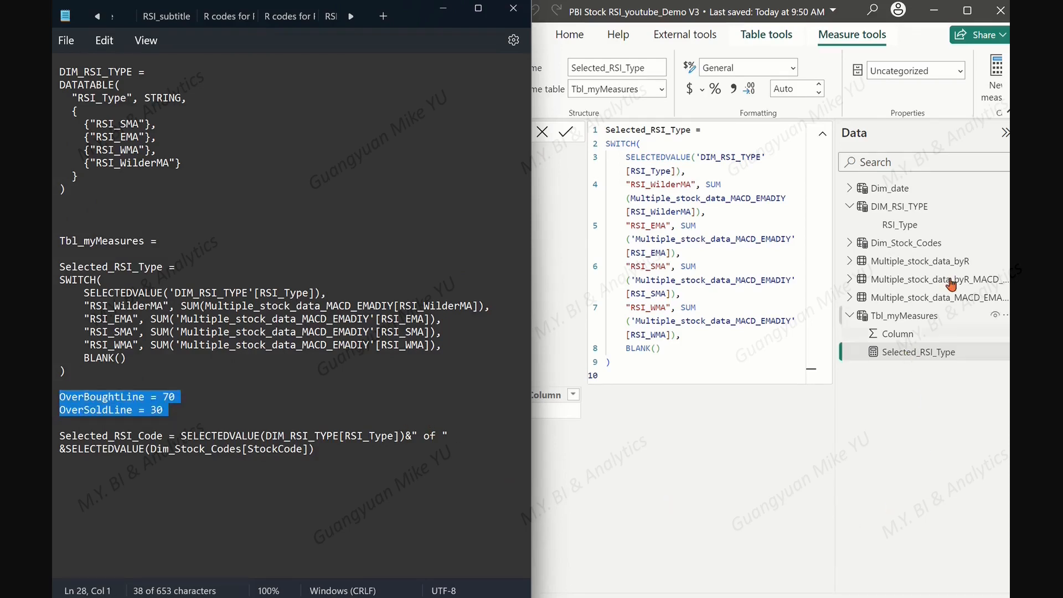
# - In Power BI, add a measure OverBoughtLine = 70 to Tbl_myMeasures, removing the OverSoldLine text from the pasted formula
pyautogui.click(967, 11)
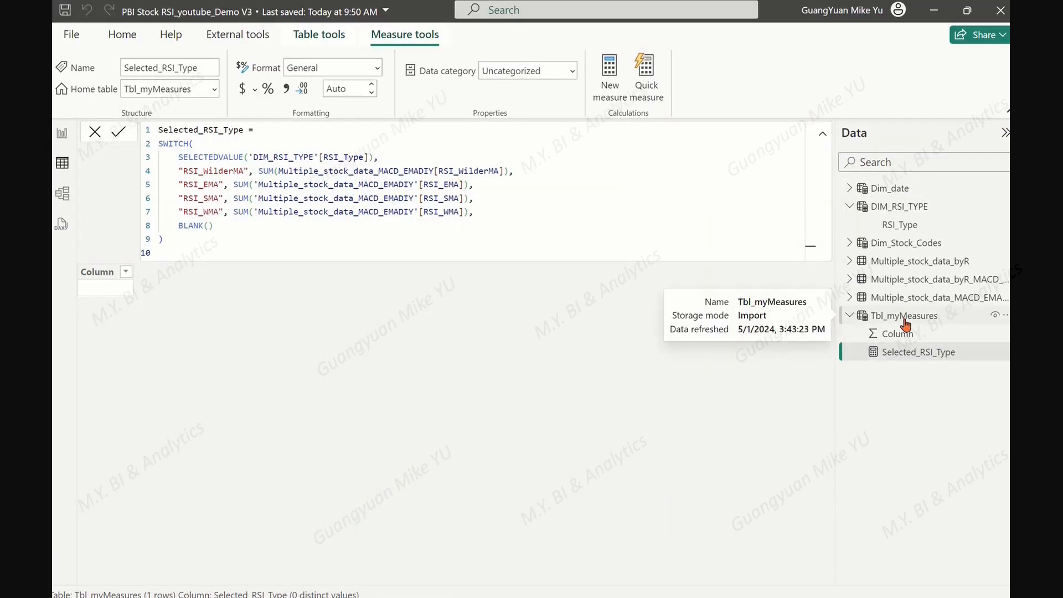
pyautogui.rightClick(905, 322)
pyautogui.click(819, 331)
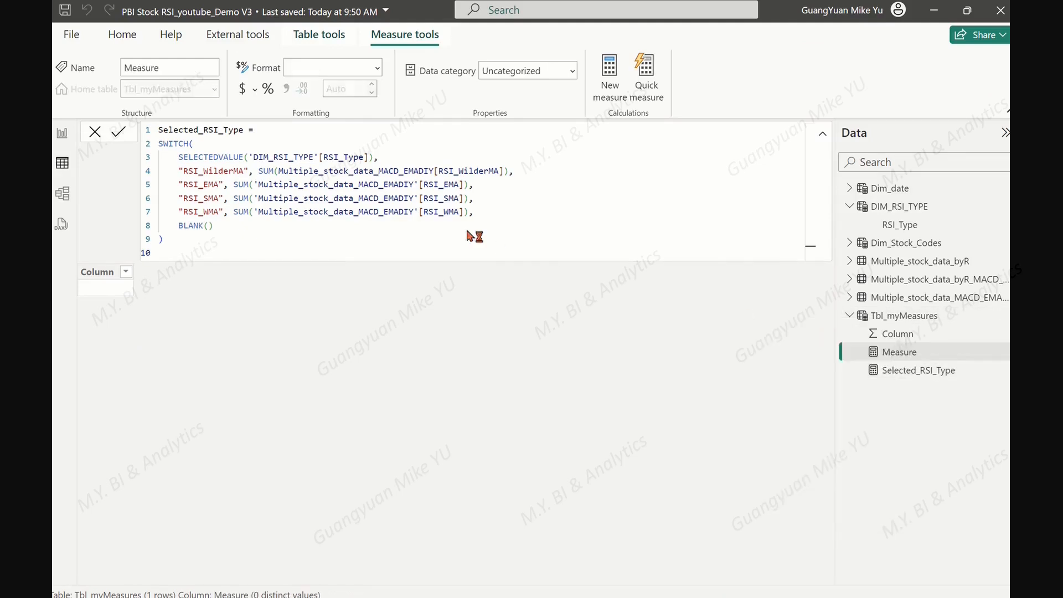
pyautogui.hotkey('ctrl', 'v')
pyautogui.moveTo(247, 151); pyautogui.dragTo(147, 145)
pyautogui.press('BackSpace')
pyautogui.click(118, 132)
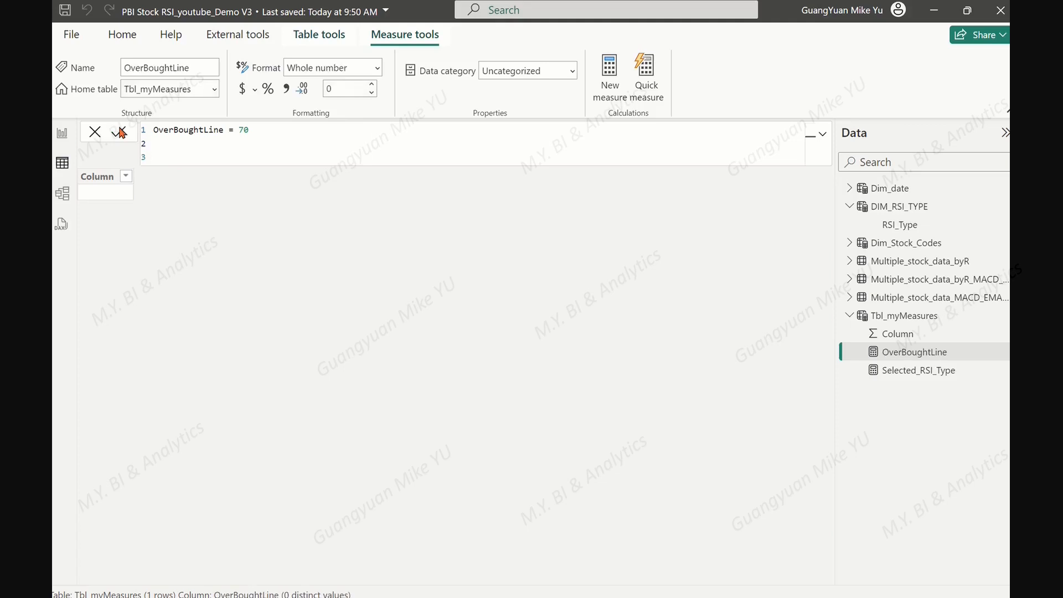
# - Add a measure OverSoldLine = 30 to Tbl_myMeasures, removing the OverBoughtLine text from the pasted formula
pyautogui.rightClick(904, 315)
pyautogui.click(799, 321)
pyautogui.hotkey('ctrl', 'v')
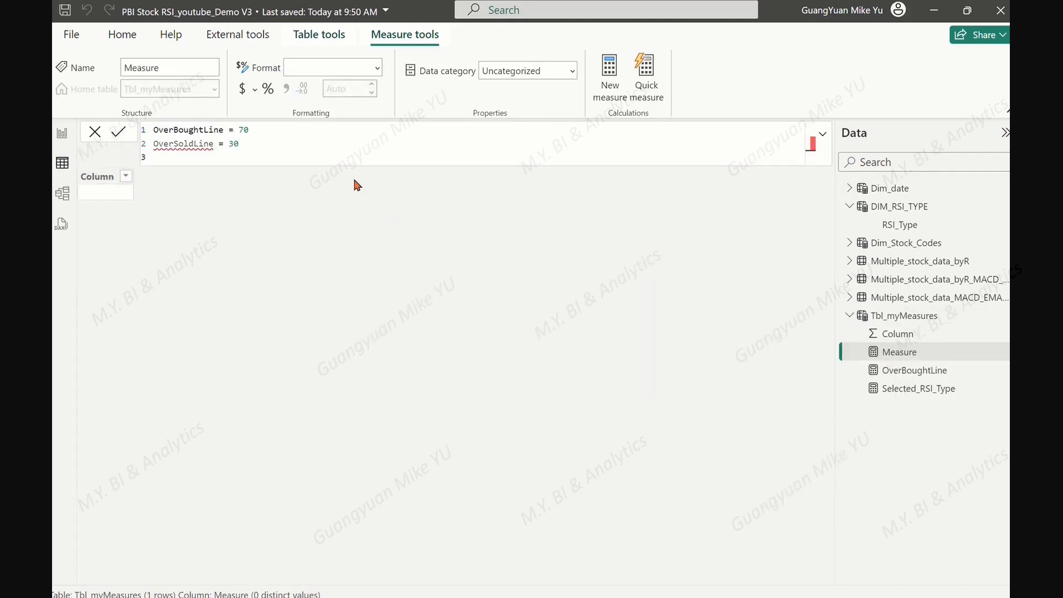
pyautogui.moveTo(263, 128); pyautogui.dragTo(133, 124)
pyautogui.press('BackSpace')
pyautogui.press('Delete')
pyautogui.click(120, 133)
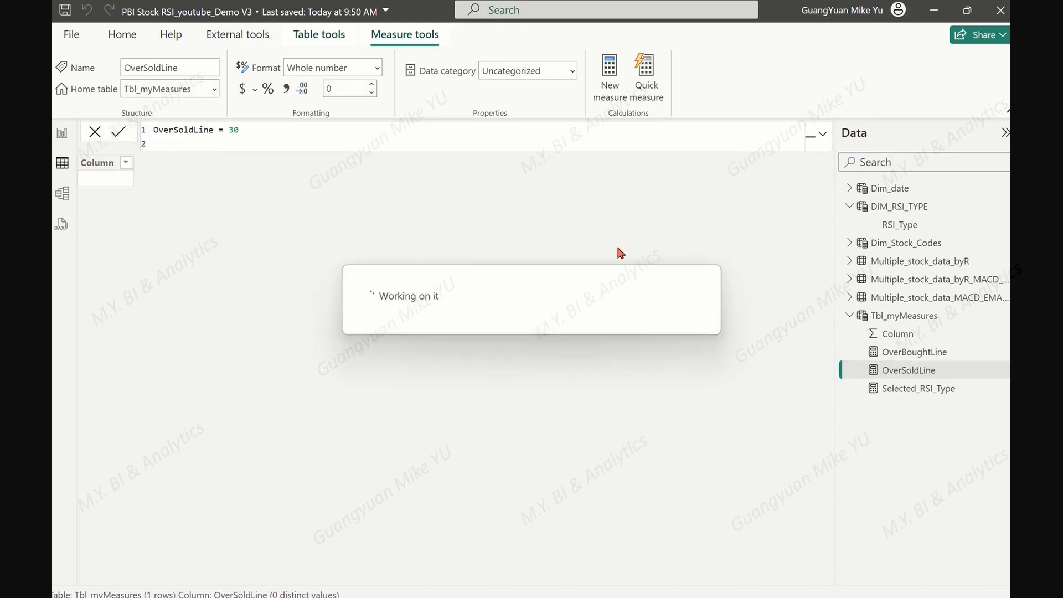
# - Copy the two-line Selected_RSI_Code measure definition from the Notepad notes
pyautogui.click(966, 13)
pyautogui.click(201, 471)
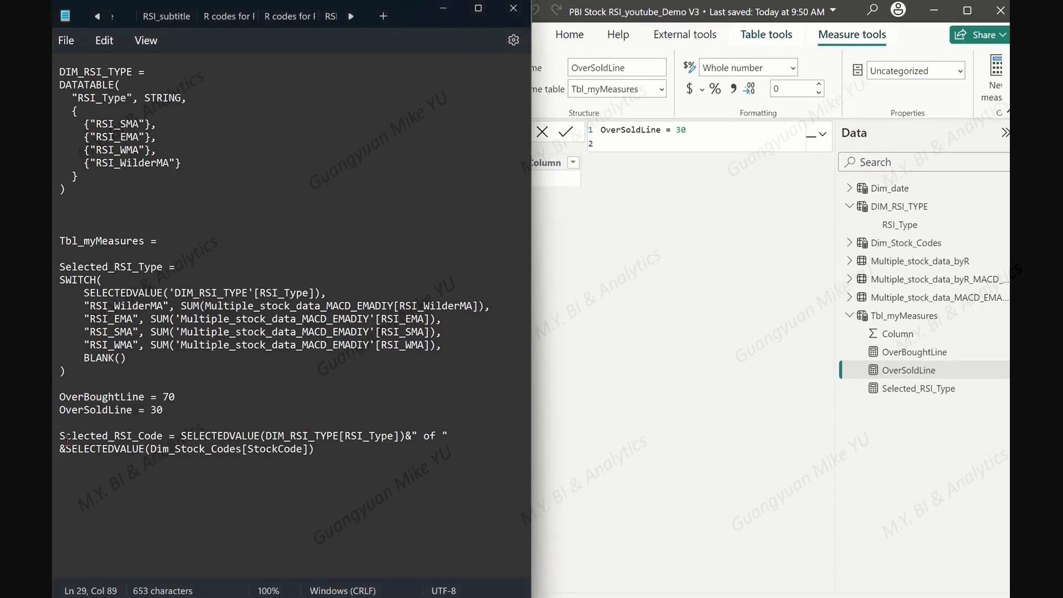
pyautogui.moveTo(62, 440); pyautogui.dragTo(364, 468)
pyautogui.hotkey('ctrl', 'c')
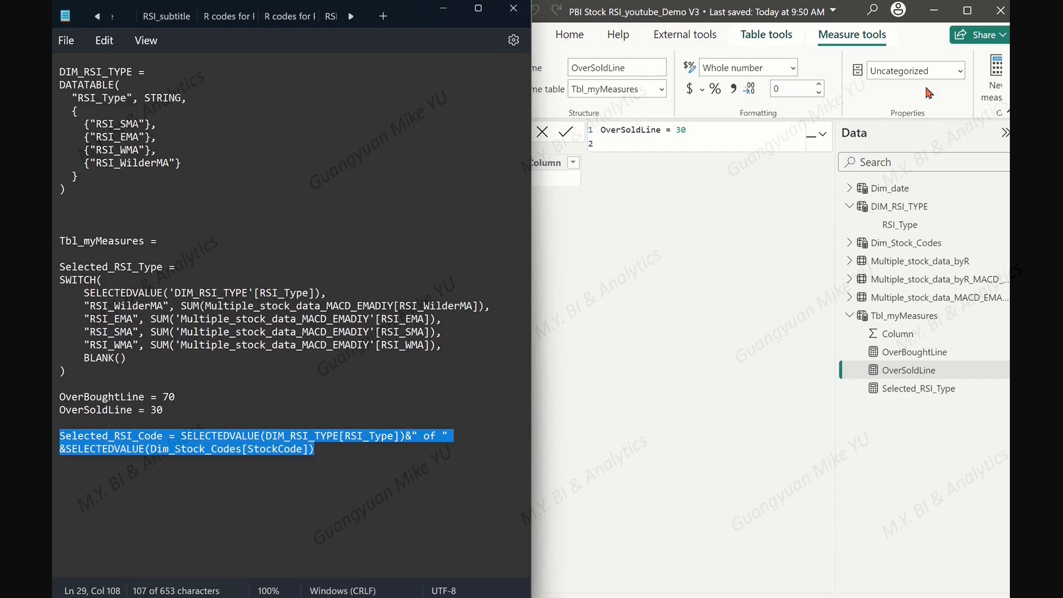
# - Add a measure to Tbl_myMeasures with the formula Selected_RSI_Code = SELECTEDVALUE(DIM_RSI_TYPE[RSI_Type])&" of " &SELECTEDVALUE(Dim_Stock_Codes[StockCode])
pyautogui.press('super+Up')
pyautogui.rightClick(896, 321)
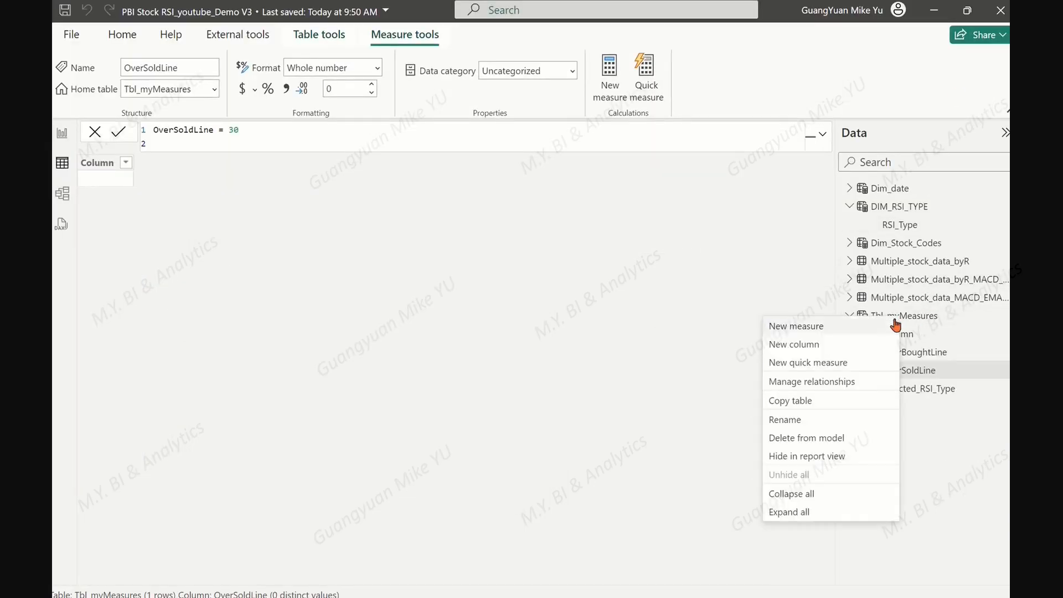
pyautogui.click(736, 328)
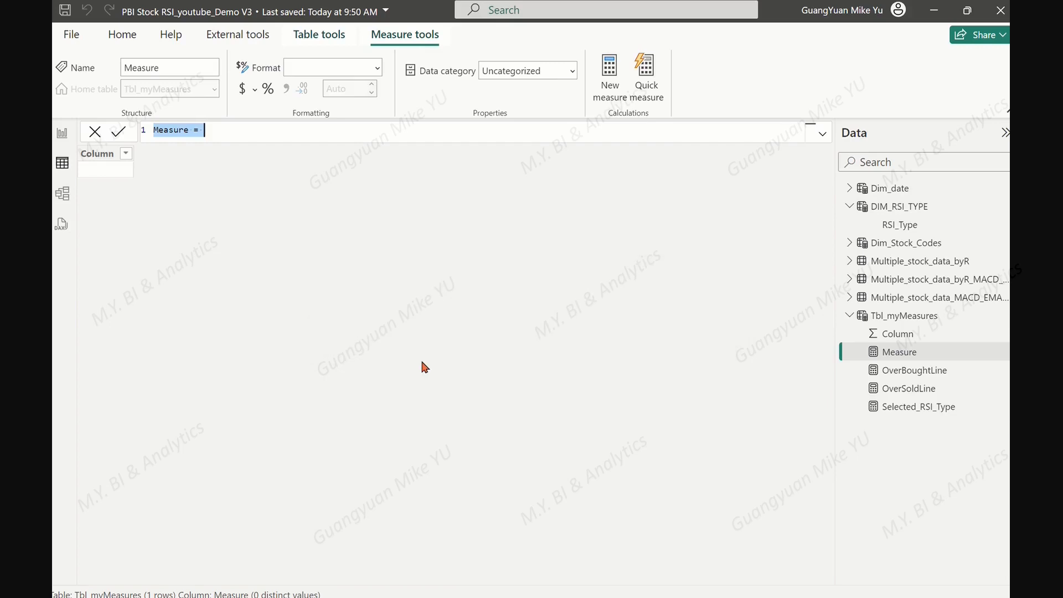
pyautogui.hotkey('ctrl', 'v')
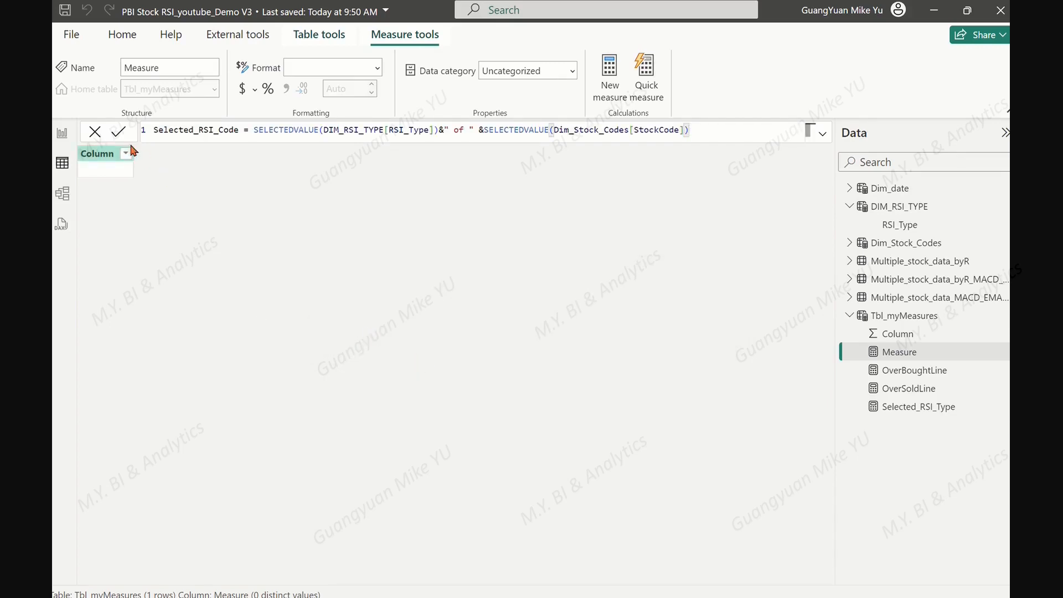
pyautogui.click(116, 134)
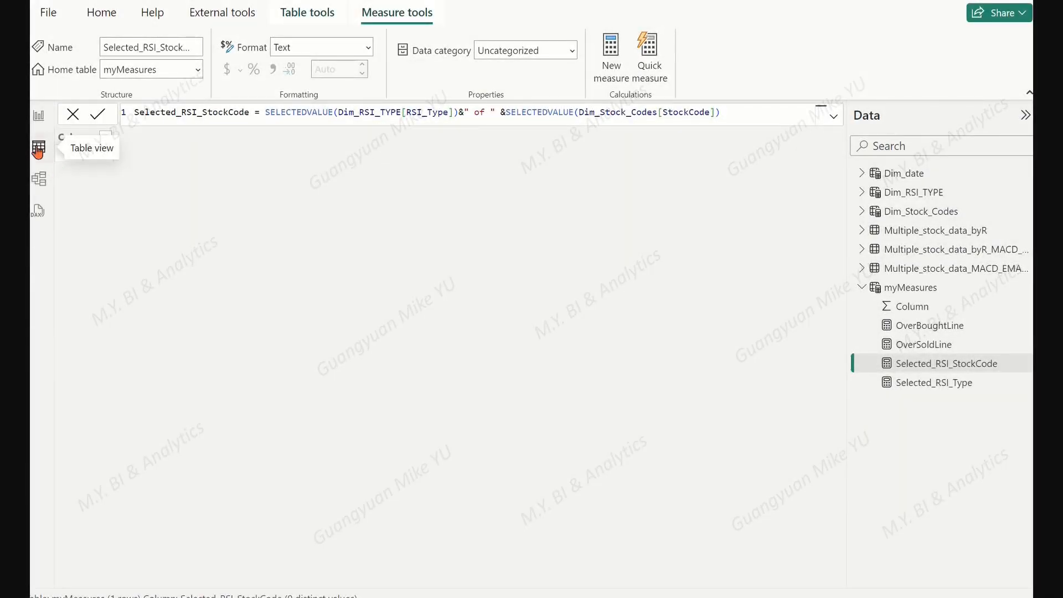
# - Check the table relationships in the model view, and add a new report page named RSI Indicator Chart
pyautogui.click(35, 188)
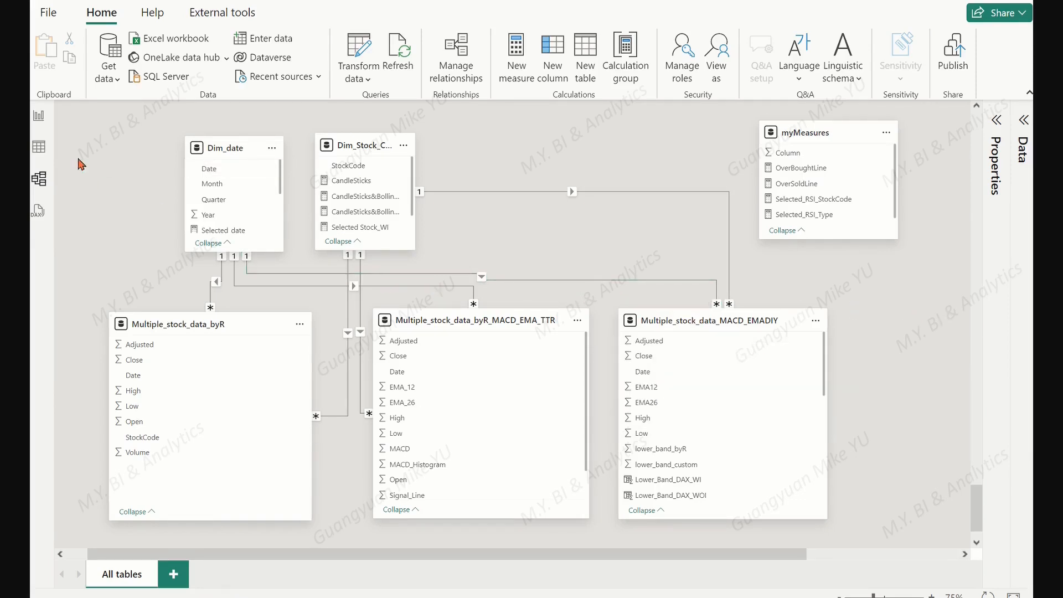
pyautogui.click(38, 148)
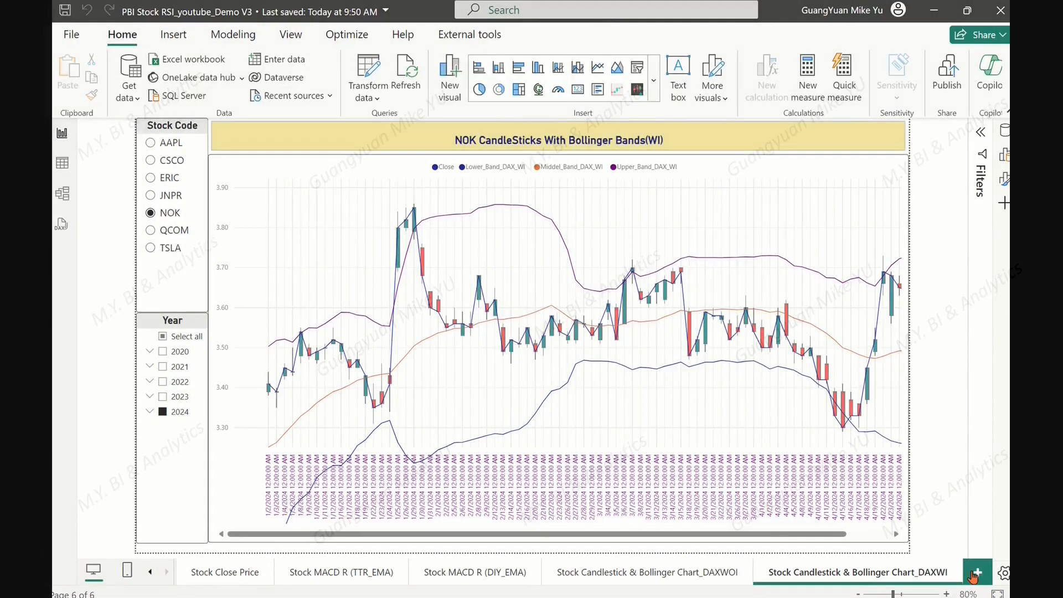
pyautogui.click(977, 571)
pyautogui.rightClick(920, 573)
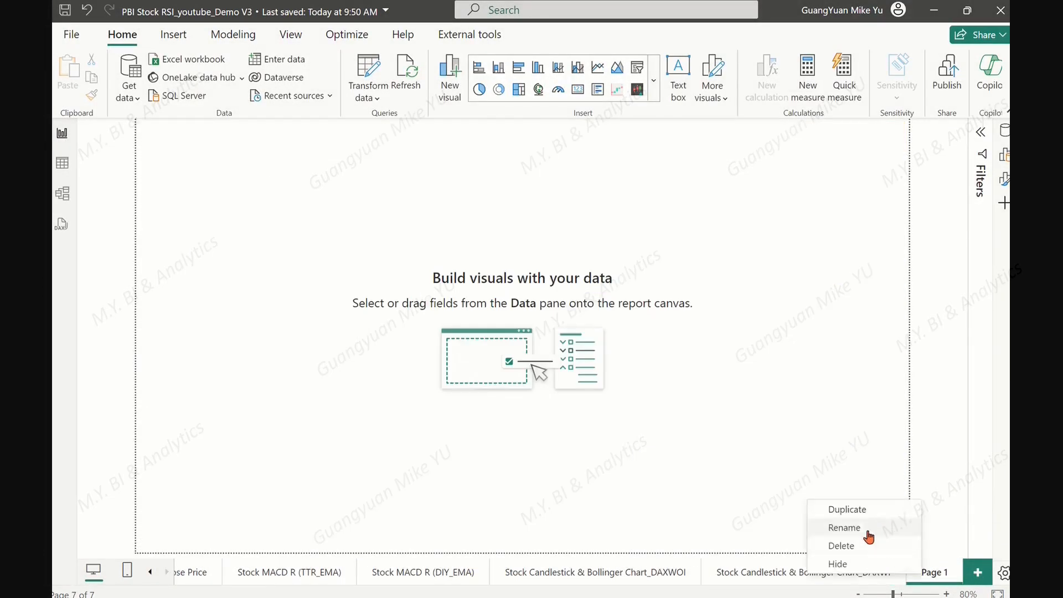
pyautogui.click(880, 544)
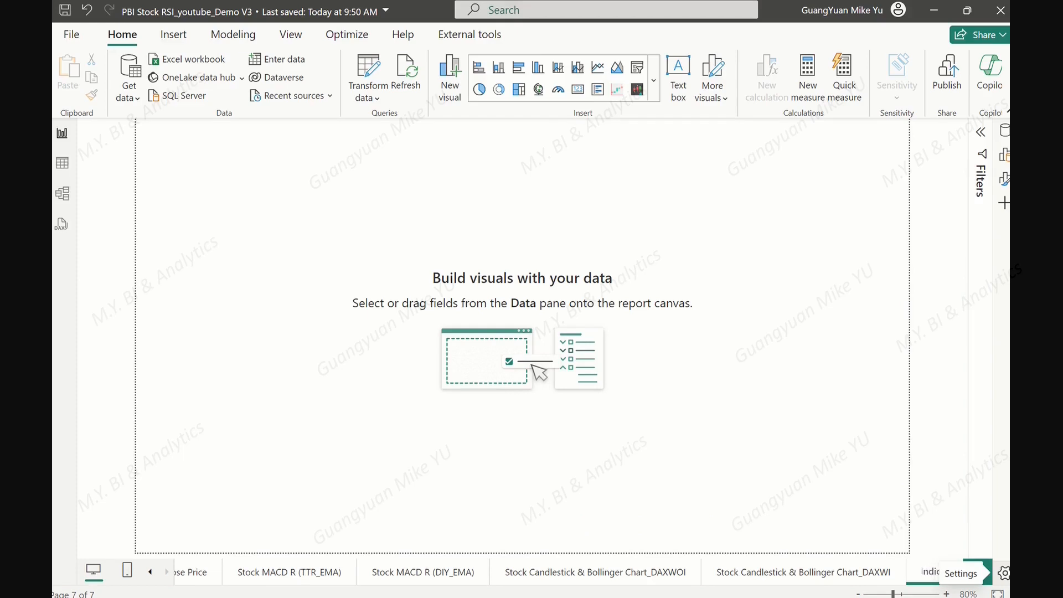
pyautogui.click(941, 472)
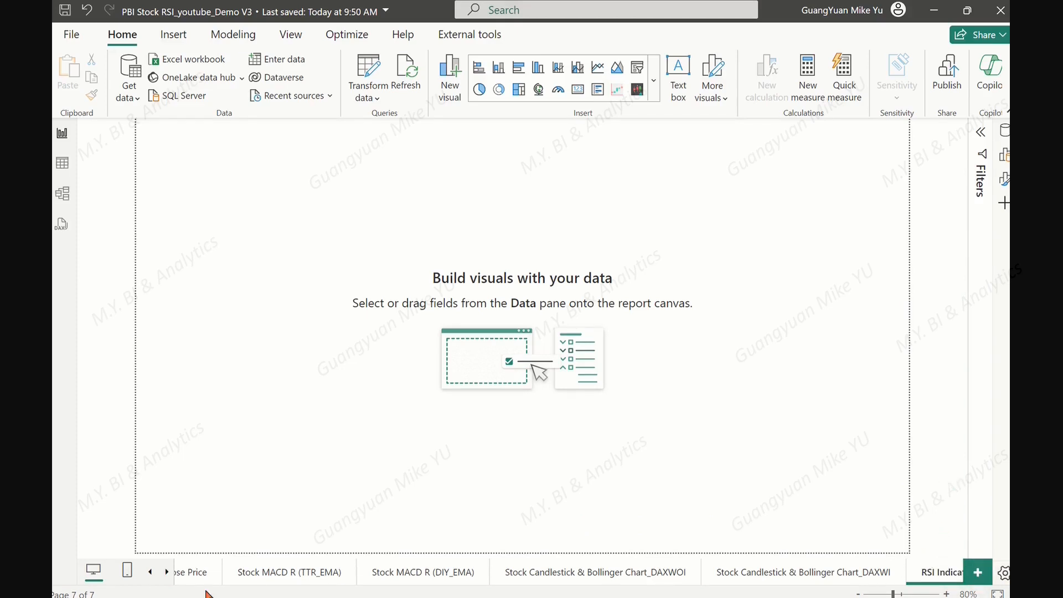
pyautogui.click(166, 571)
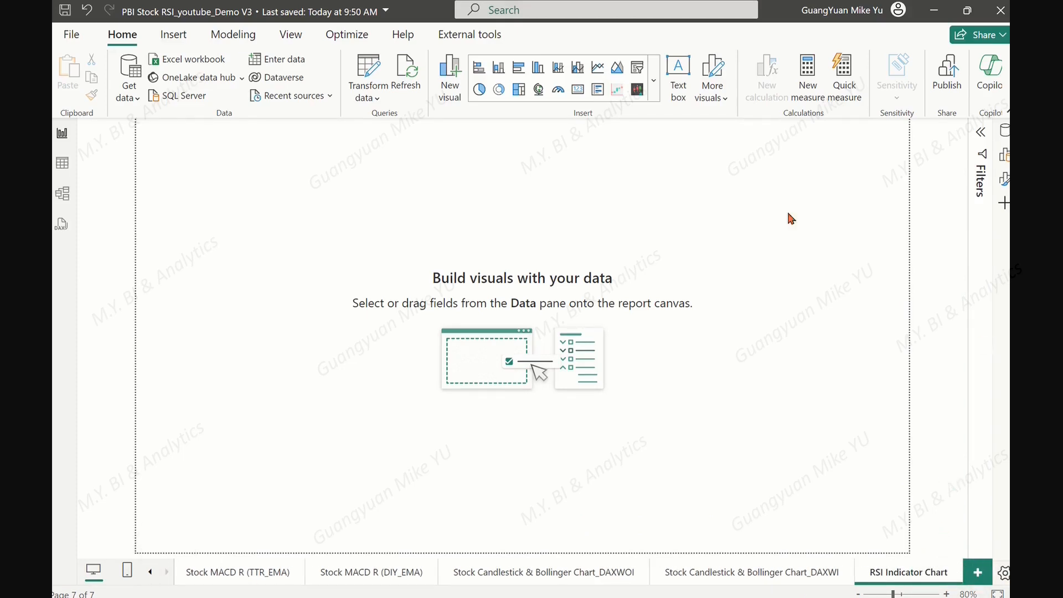
# - Insert a slicer on the RSI Indicator Chart page, narrow it to about 120 wide, and fill it with StockCode from Dim_Stock_Codes
pyautogui.click(654, 81)
pyautogui.scroll(-4, 536, 330)
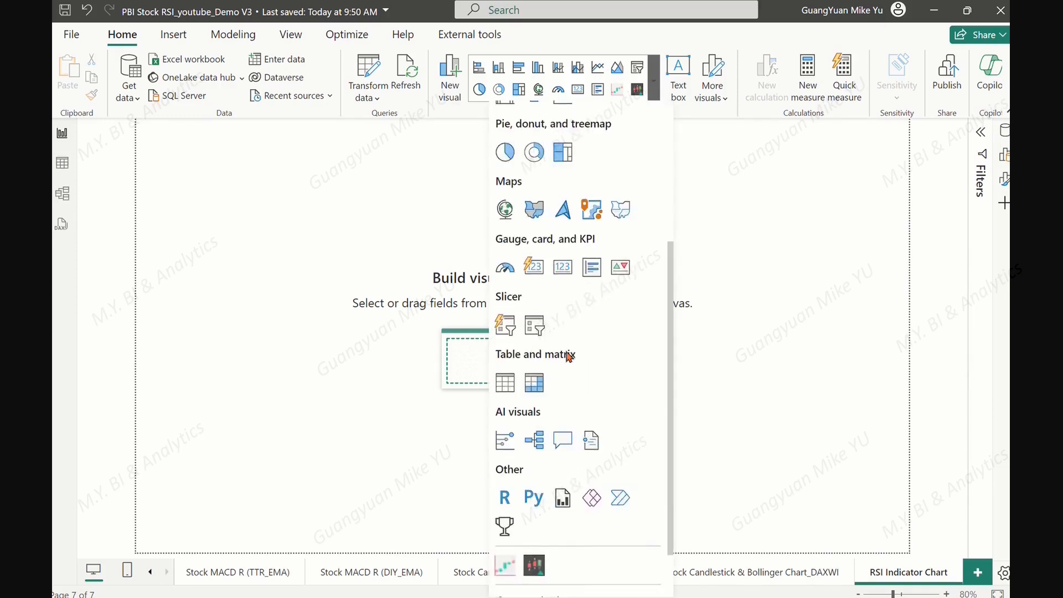
pyautogui.click(535, 326)
pyautogui.moveTo(310, 202); pyautogui.dragTo(215, 202)
pyautogui.click(306, 245)
pyautogui.click(404, 275)
pyautogui.scroll(-4, 456, 264)
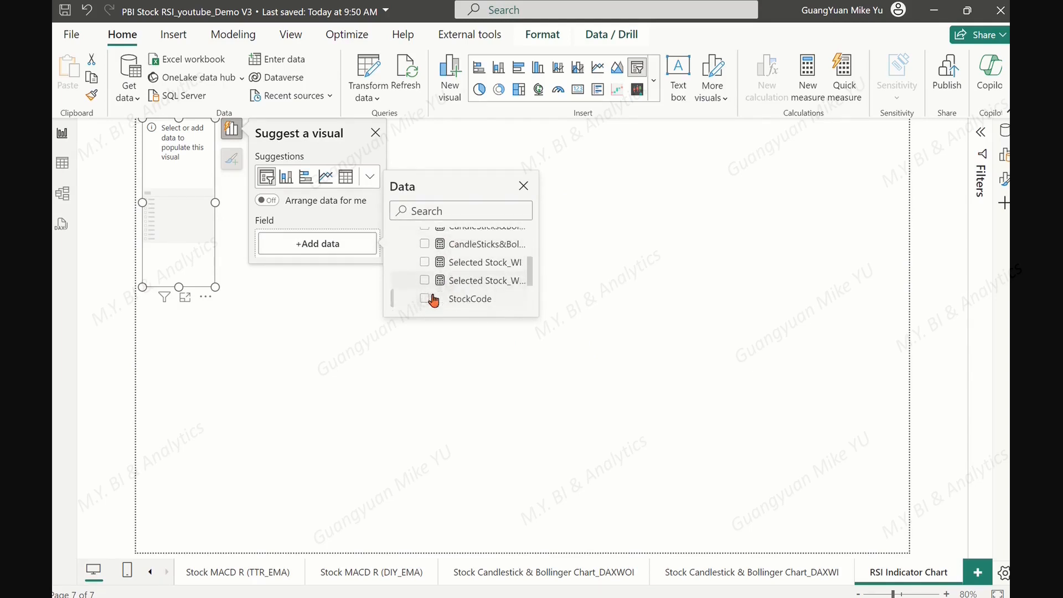
pyautogui.click(424, 282)
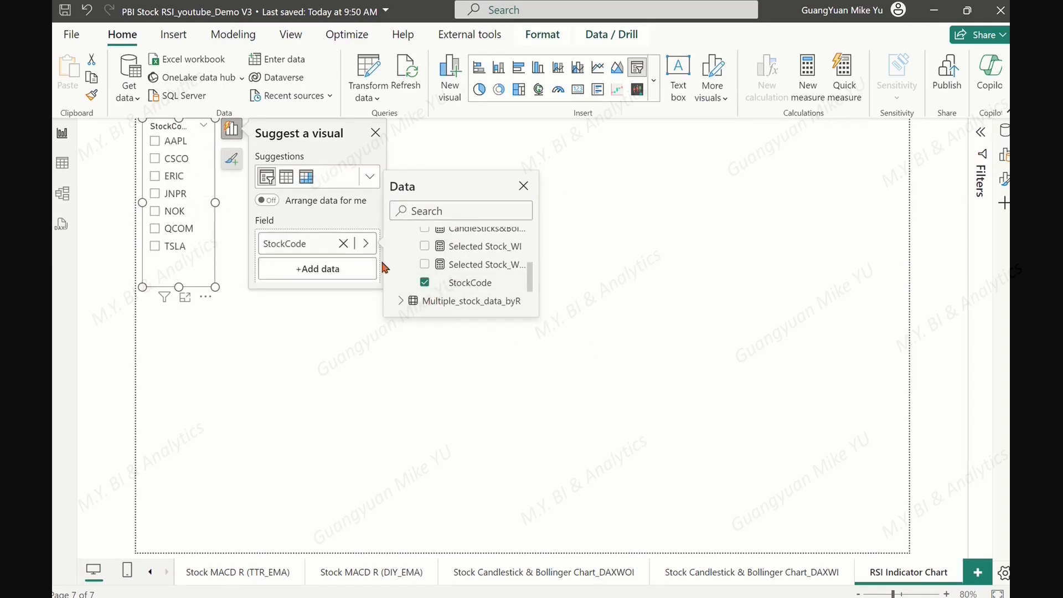
# - Set the StockCode slicer's background color to black
pyautogui.click(1003, 181)
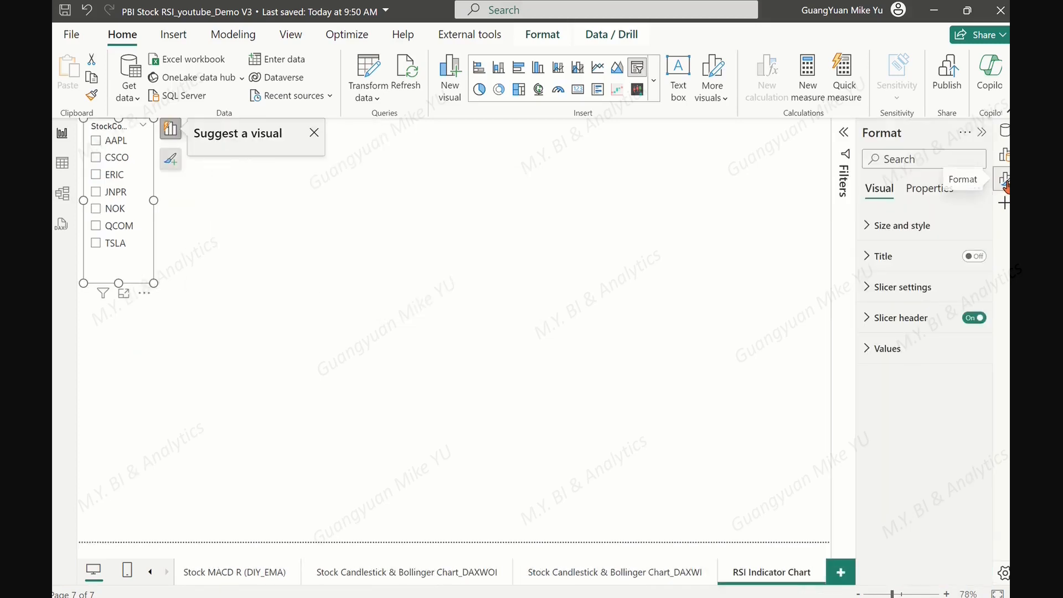
pyautogui.click(1003, 183)
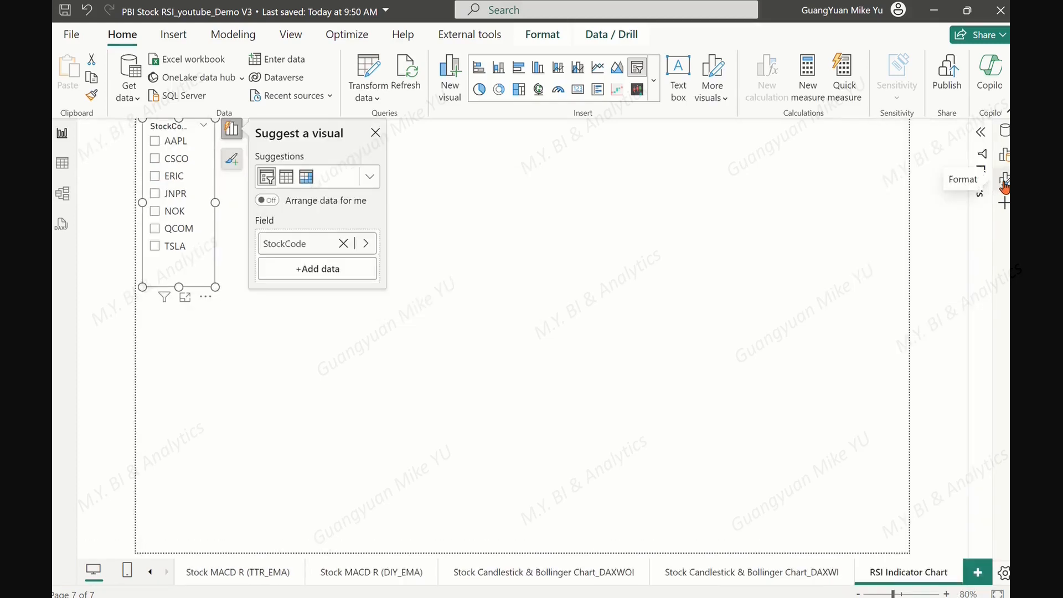
pyautogui.click(1004, 186)
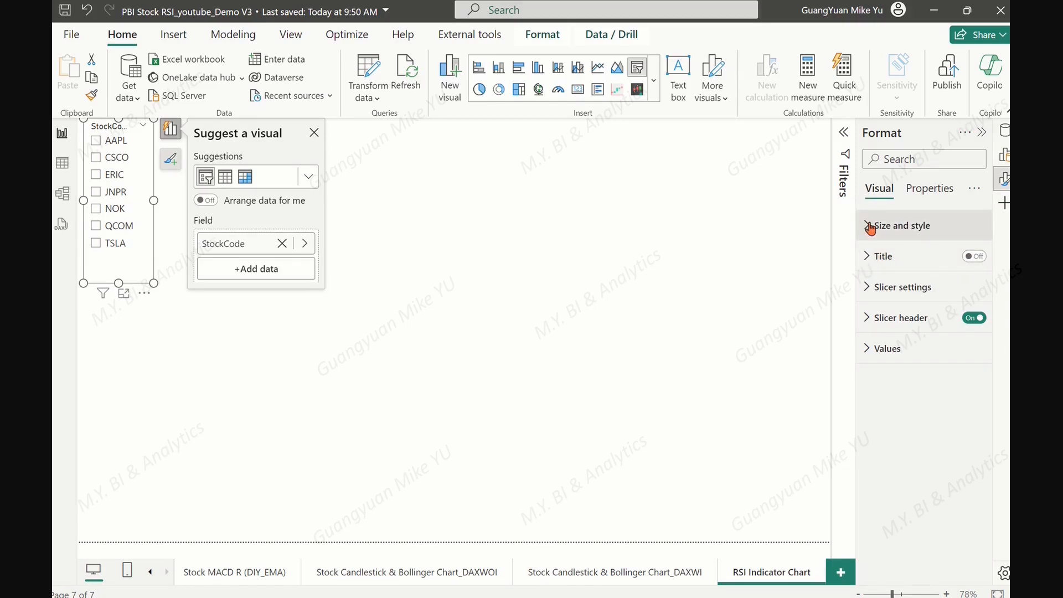
pyautogui.click(867, 227)
pyautogui.scroll(-3, 875, 265)
pyautogui.scroll(1, 874, 261)
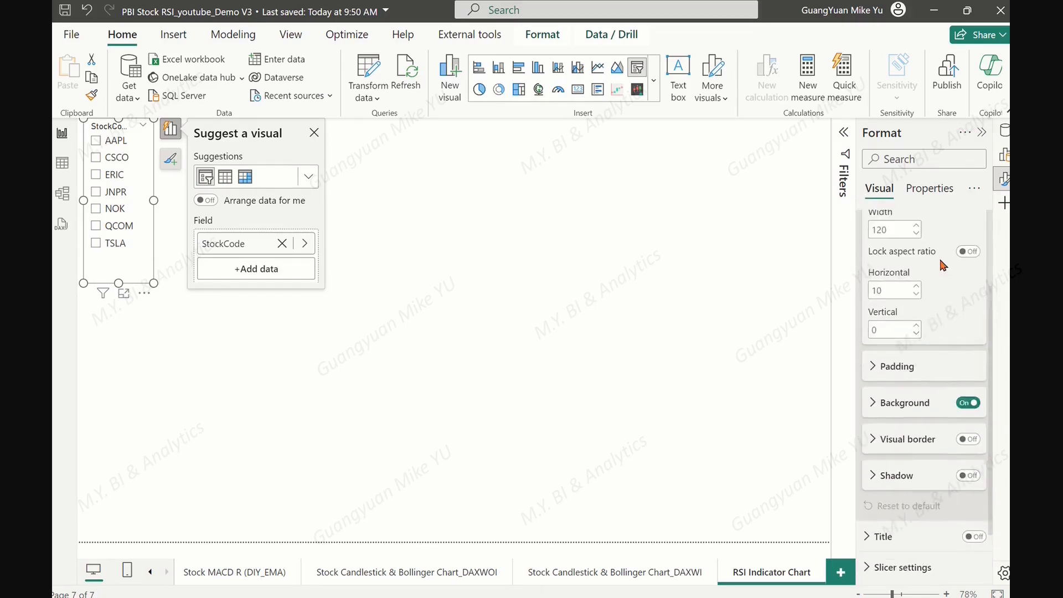
pyautogui.scroll(-2, 952, 267)
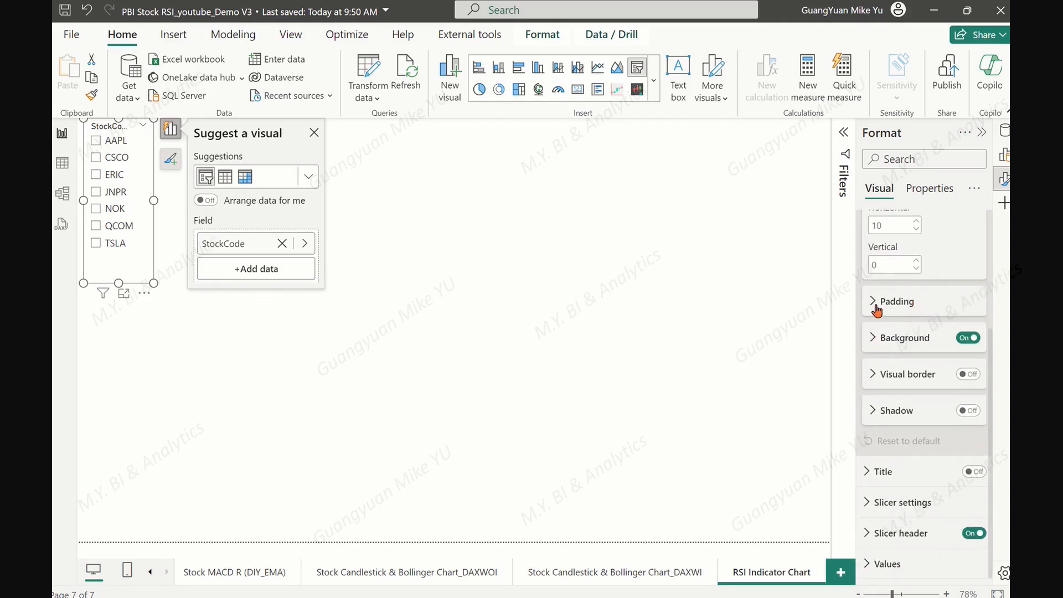
pyautogui.click(874, 376)
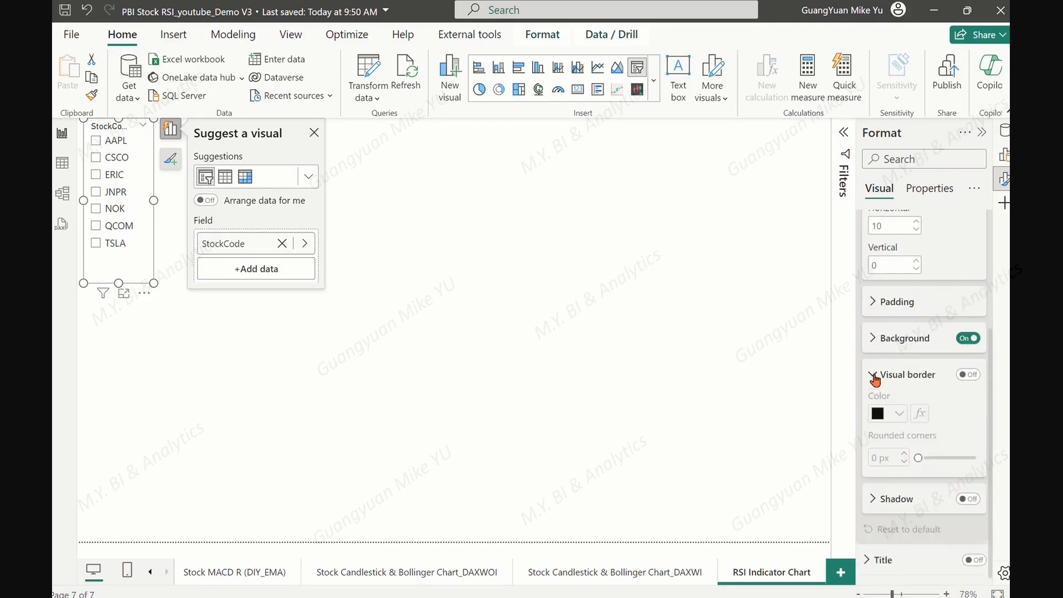
pyautogui.click(873, 338)
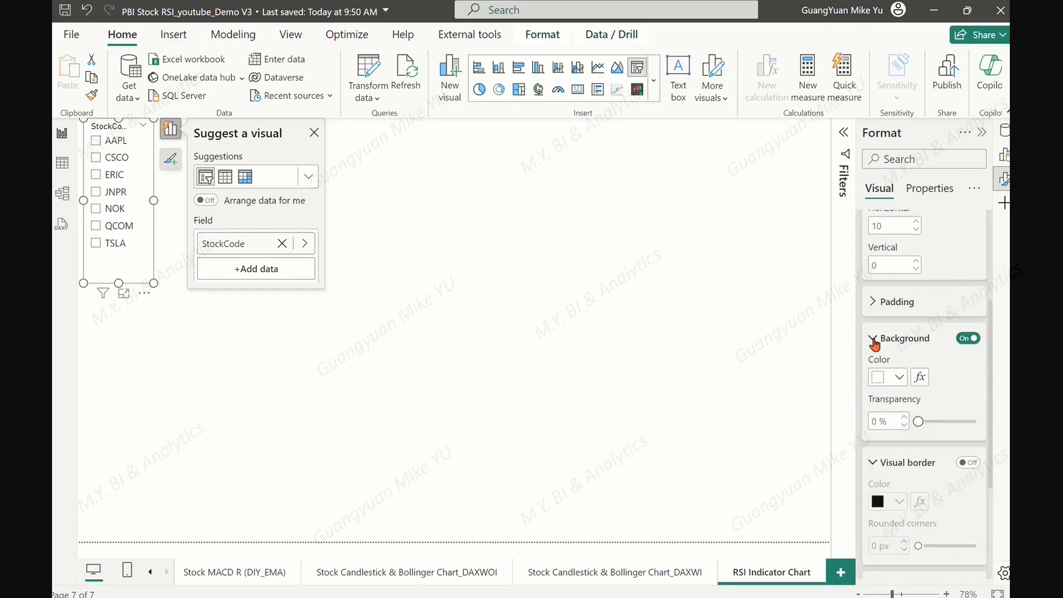
pyautogui.click(874, 302)
pyautogui.click(874, 305)
pyautogui.click(899, 379)
pyautogui.click(810, 142)
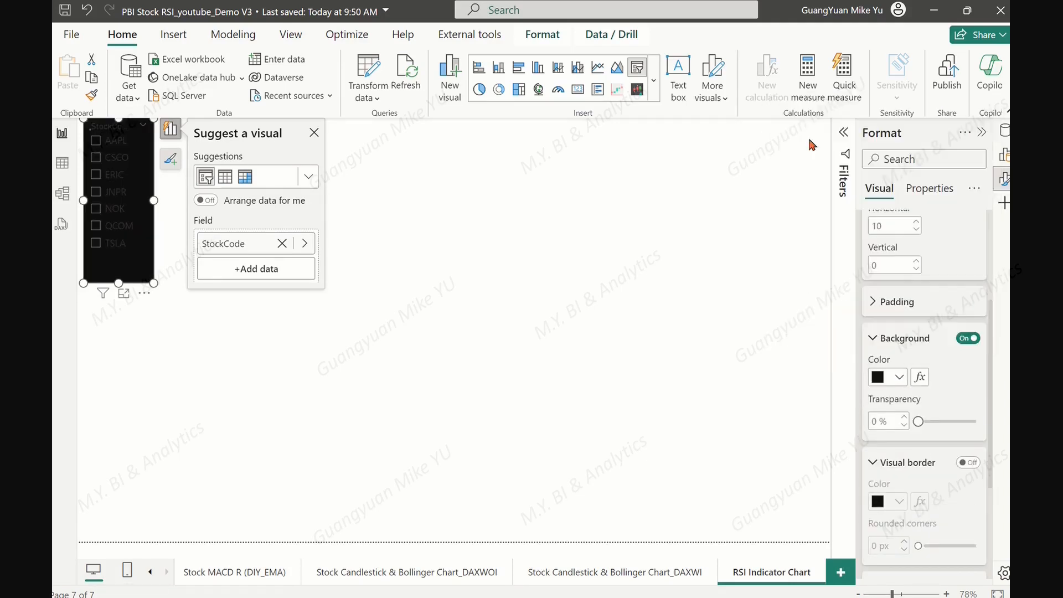
# - Turn on the StockCode slicer's visual border, color it white and round its corners to 4 px
pyautogui.click(967, 375)
pyautogui.click(873, 375)
pyautogui.click(873, 375)
pyautogui.click(898, 413)
pyautogui.click(793, 176)
pyautogui.moveTo(919, 458); pyautogui.dragTo(922, 457)
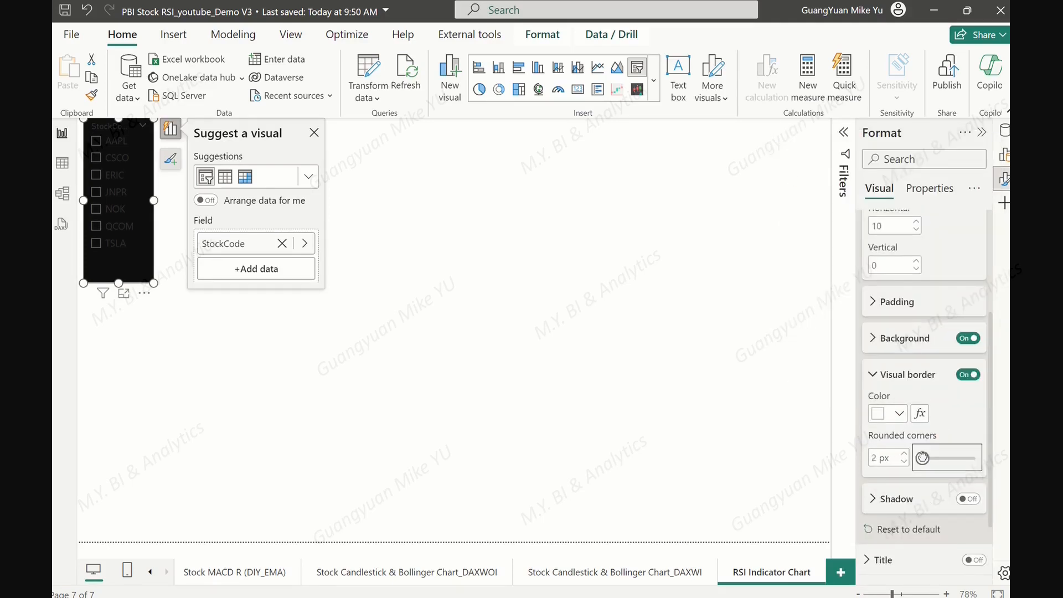
pyautogui.scroll(3, 872, 266)
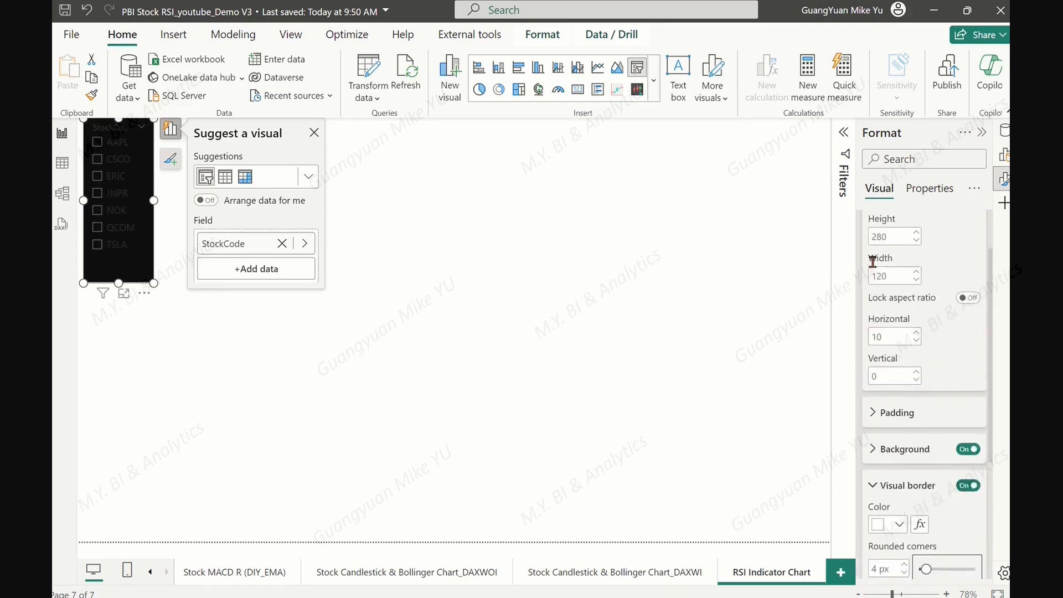
pyautogui.click(874, 267)
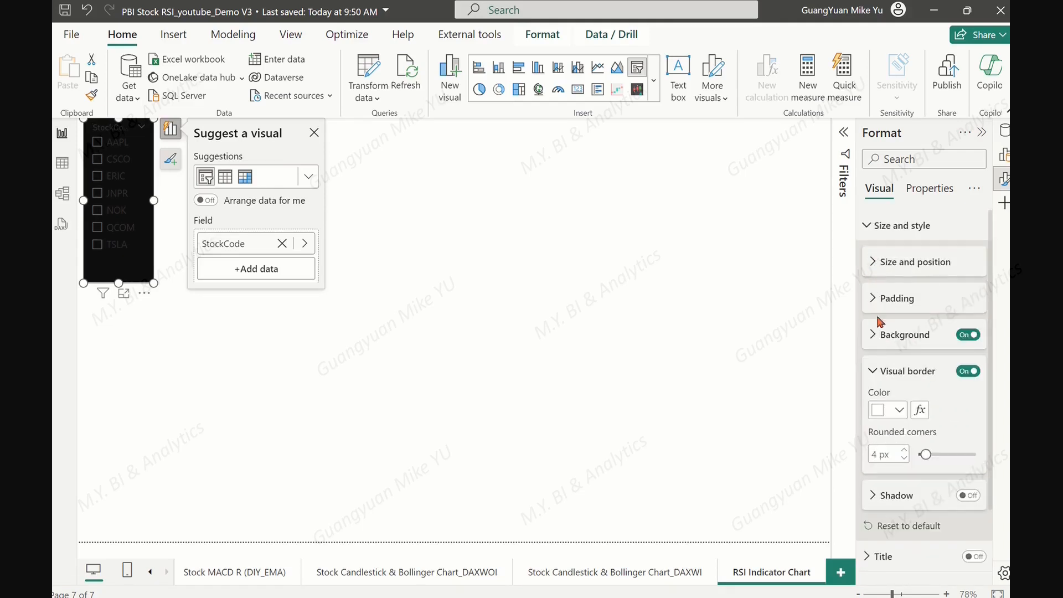
pyautogui.click(871, 371)
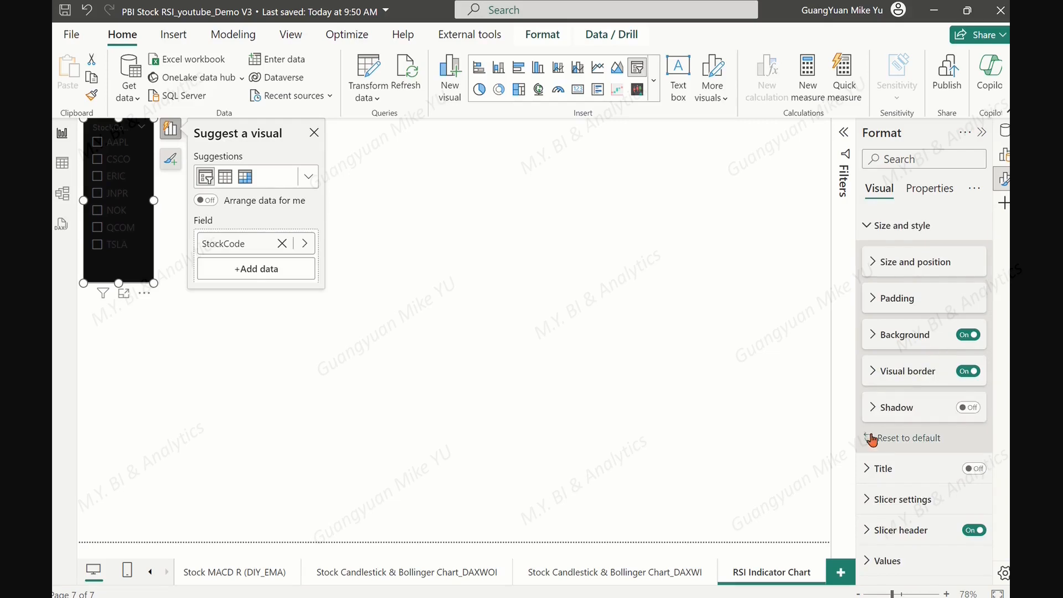
pyautogui.click(868, 226)
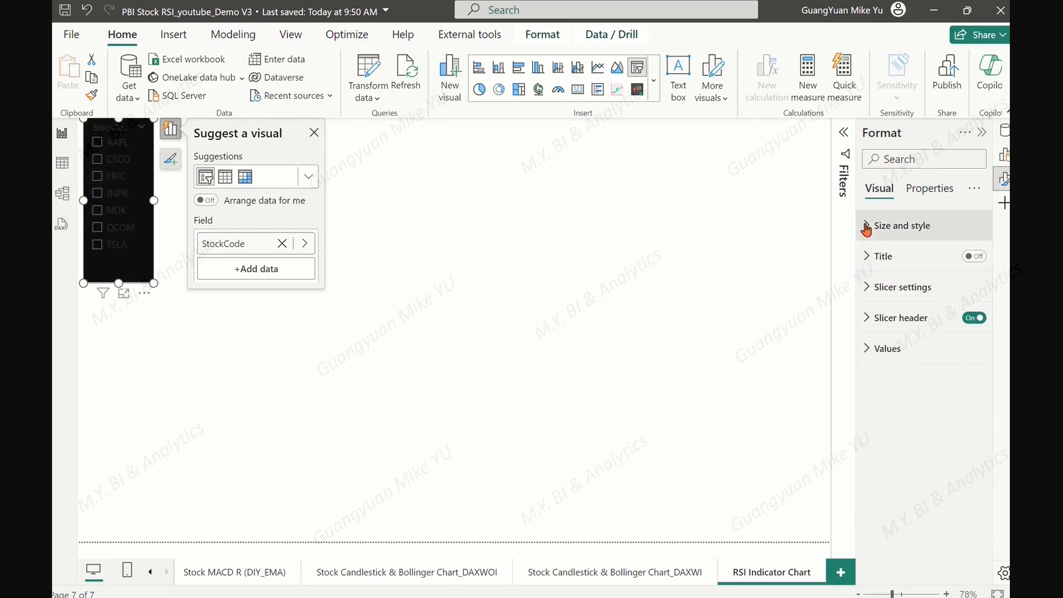
# - Turn on single select for the StockCode slicer
pyautogui.click(867, 260)
pyautogui.click(867, 262)
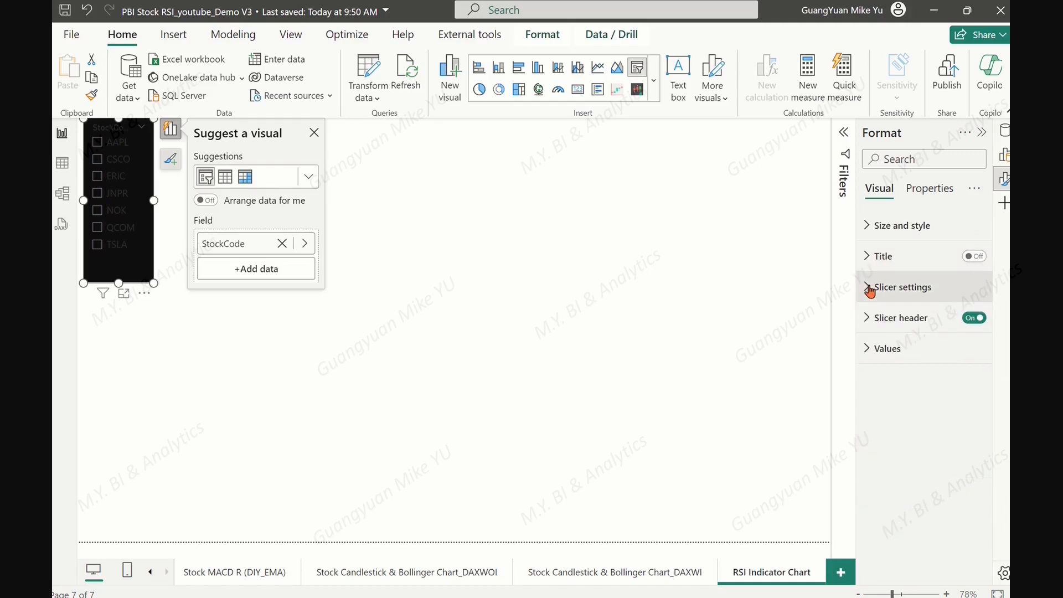
pyautogui.click(869, 290)
pyautogui.click(876, 400)
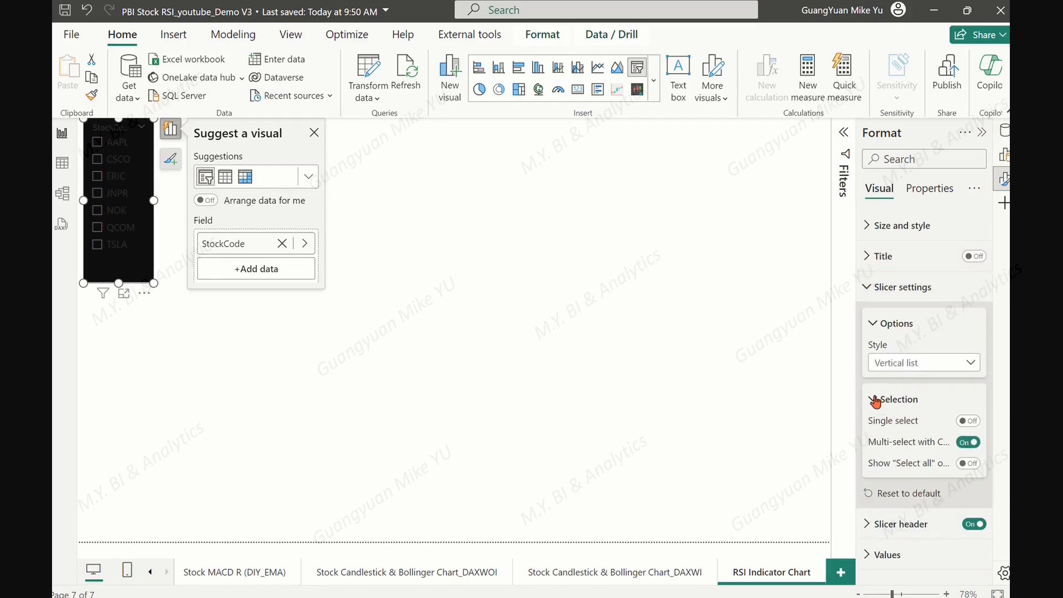
pyautogui.click(968, 421)
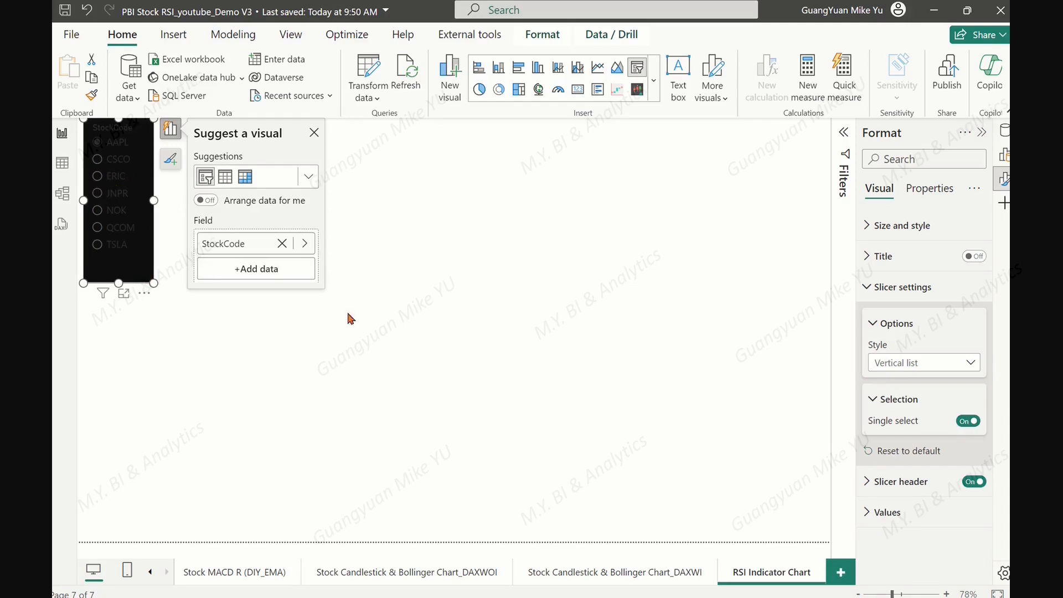
pyautogui.click(866, 290)
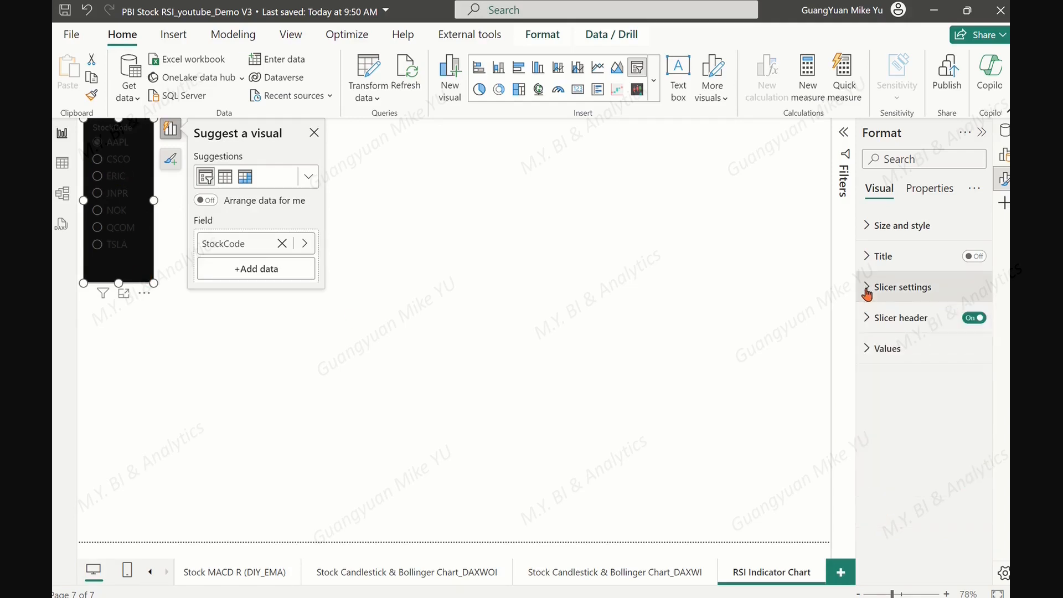
# - Make the StockCode slicer's header text white and bold
pyautogui.click(867, 317)
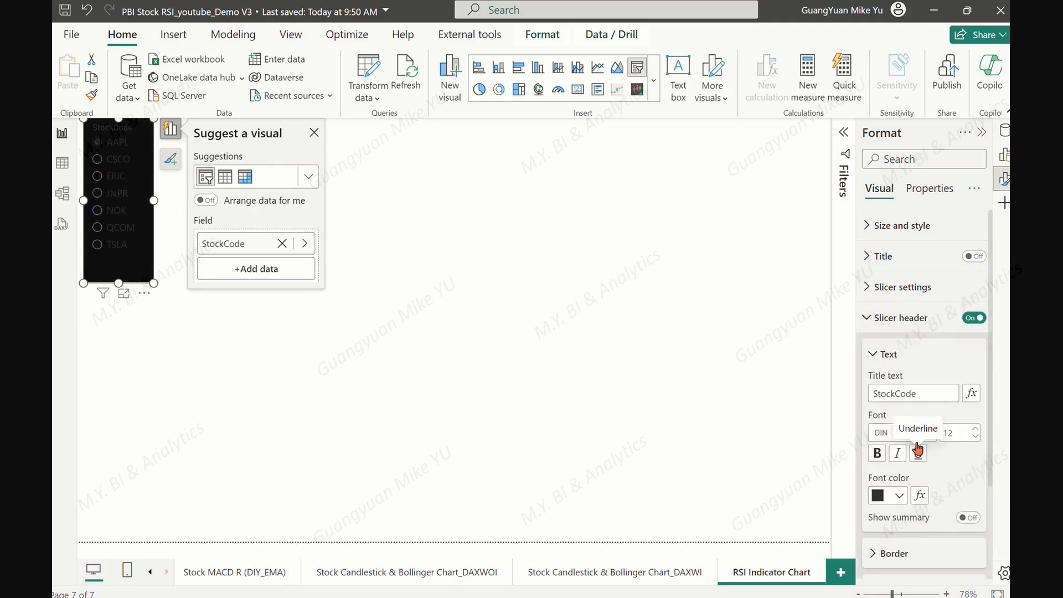
pyautogui.click(899, 495)
pyautogui.click(792, 258)
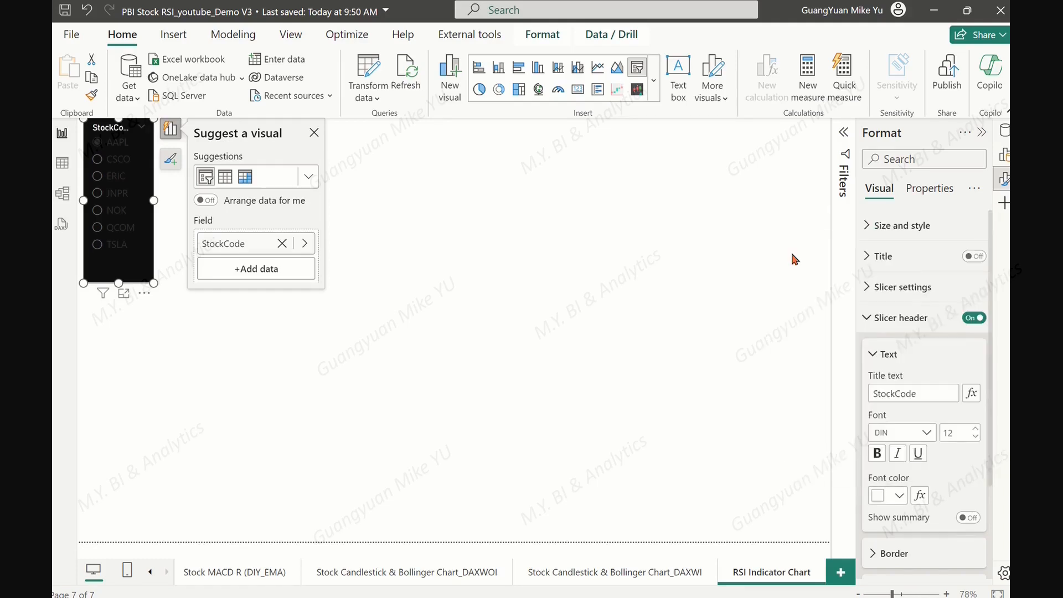
pyautogui.click(877, 453)
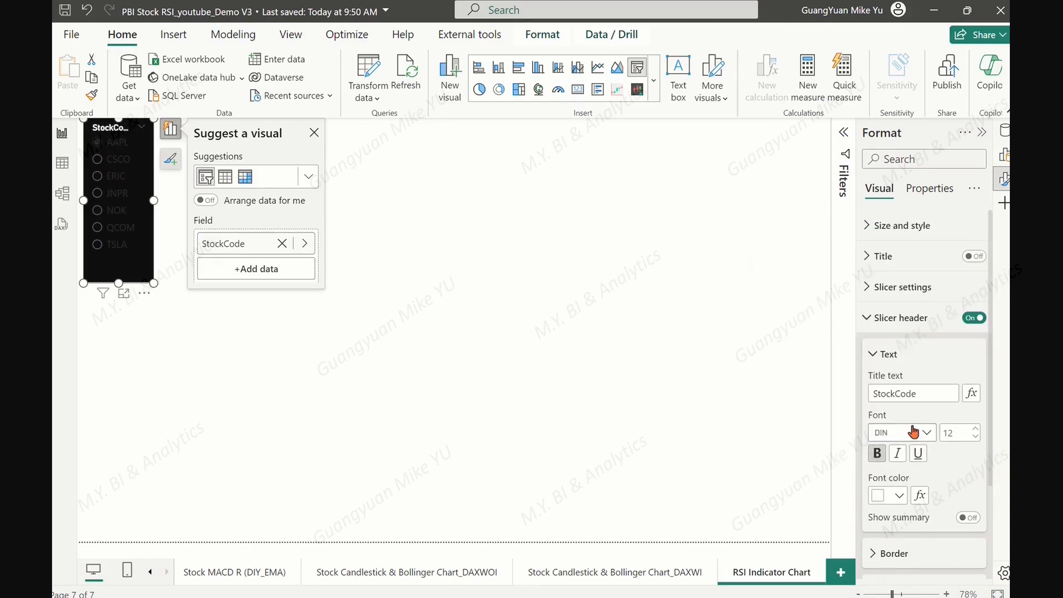
pyautogui.click(869, 320)
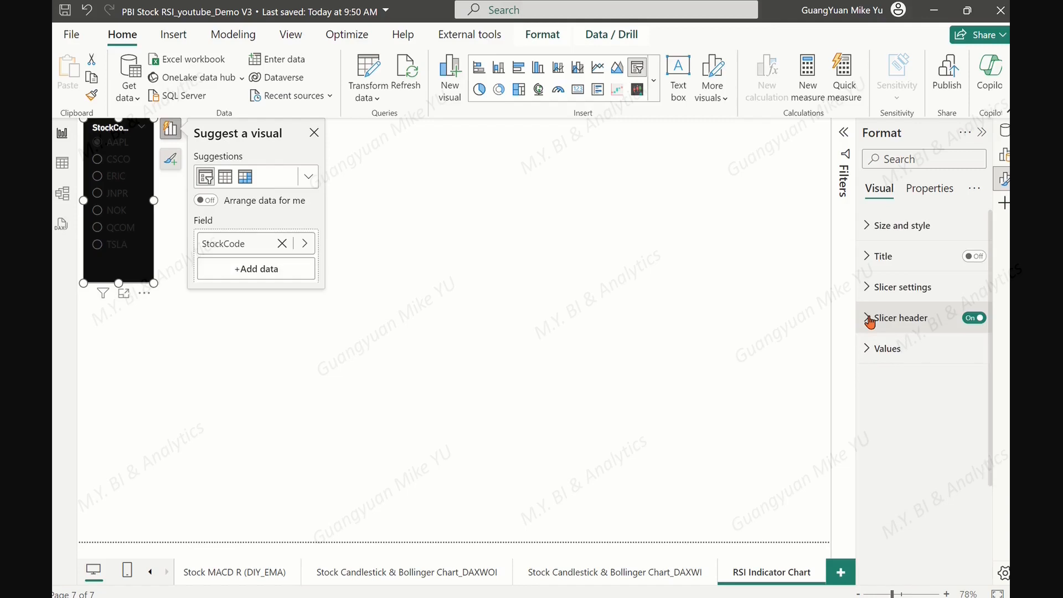
# - Set the font color of the StockCode slicer's values to white
pyautogui.click(868, 348)
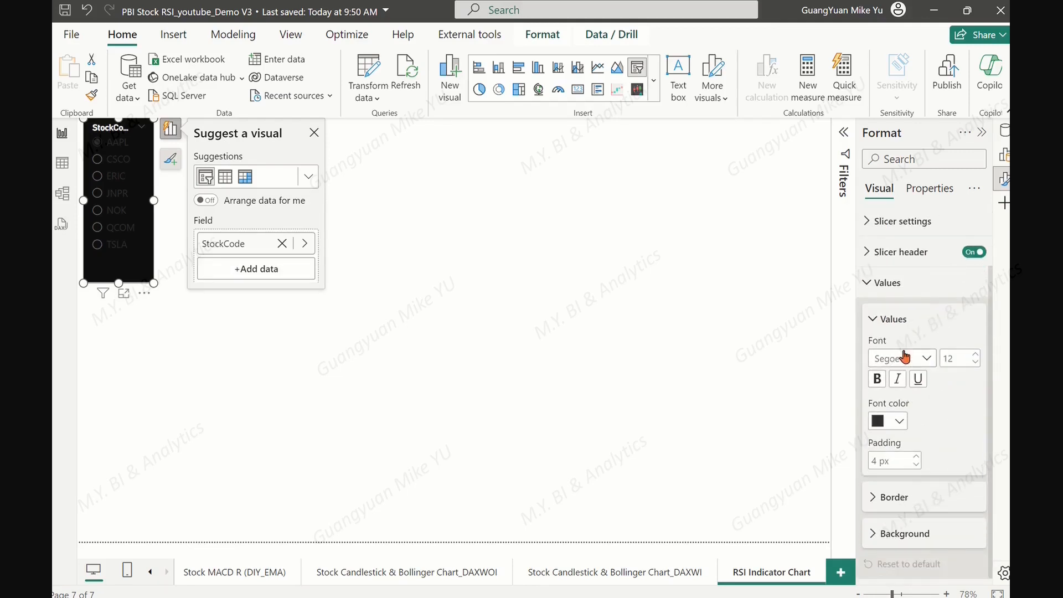
pyautogui.click(898, 424)
pyautogui.click(790, 181)
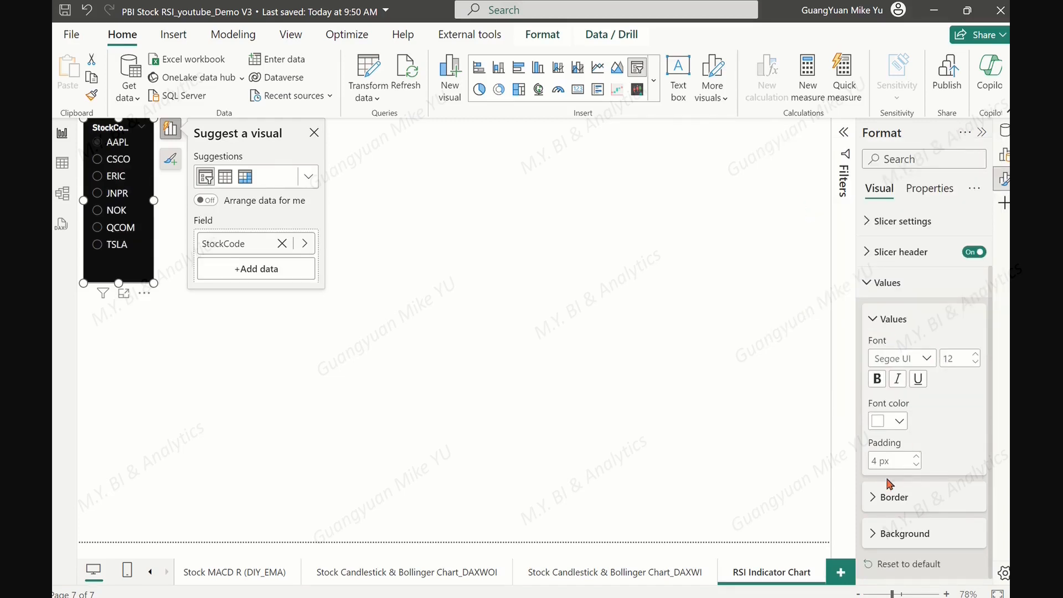
pyautogui.click(875, 324)
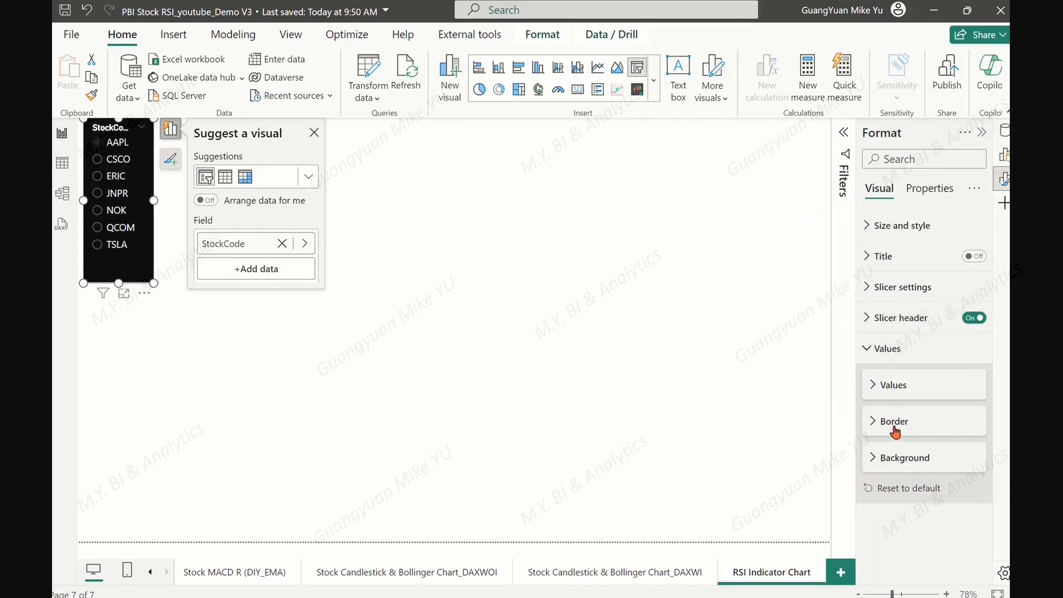
# - Add a top border to each StockCode slicer value and color it white
pyautogui.click(873, 422)
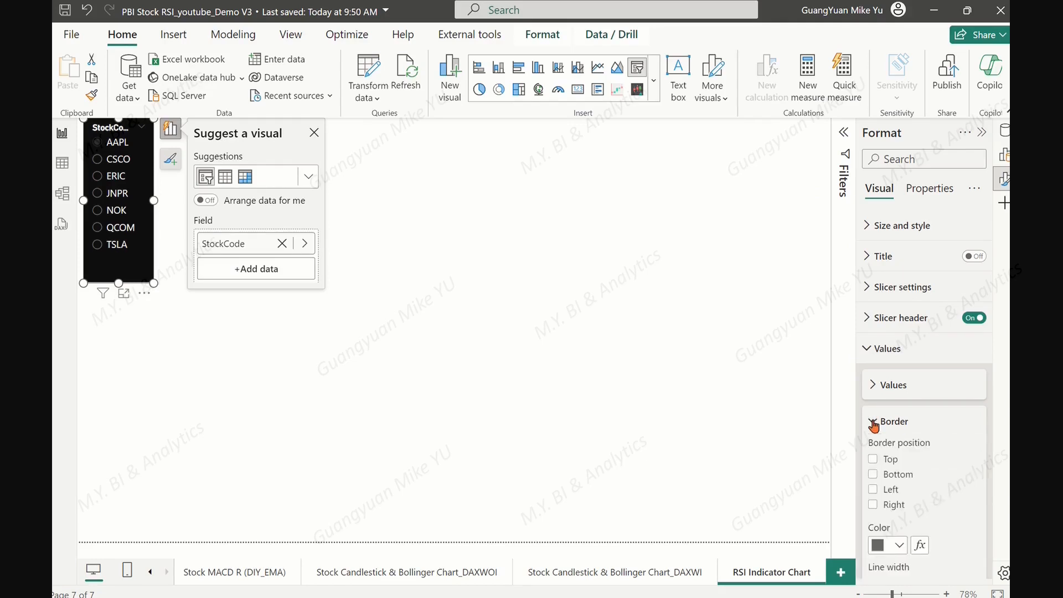
pyautogui.click(873, 363)
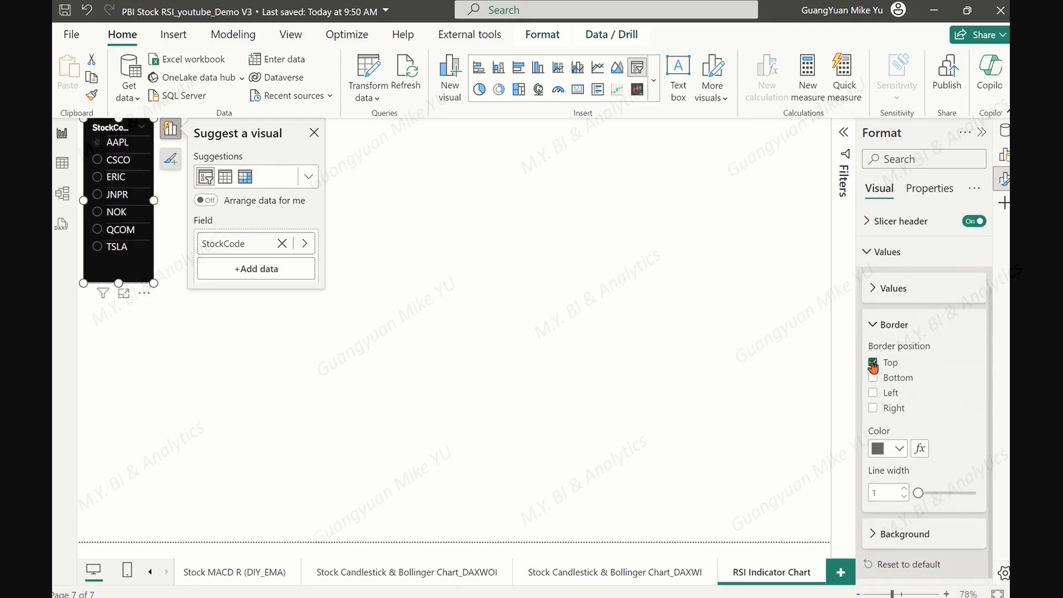
pyautogui.click(899, 448)
pyautogui.click(790, 210)
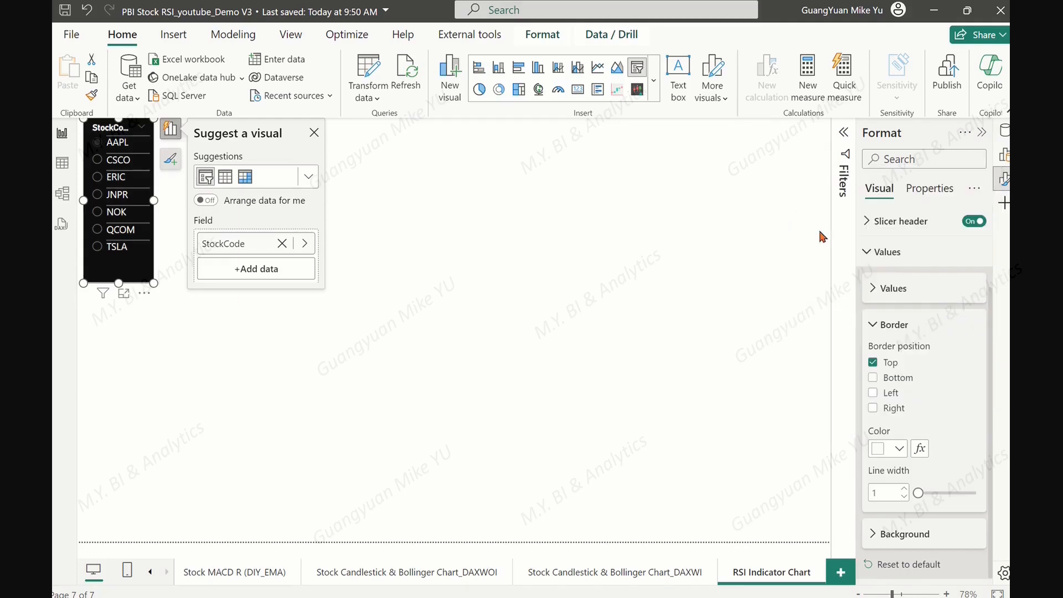
pyautogui.click(873, 329)
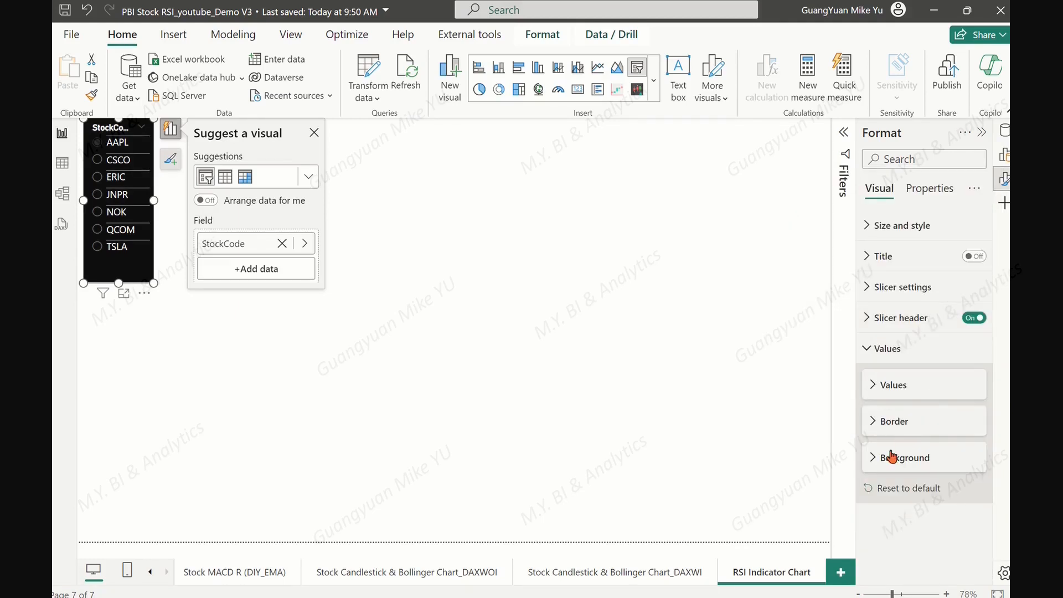
pyautogui.click(875, 458)
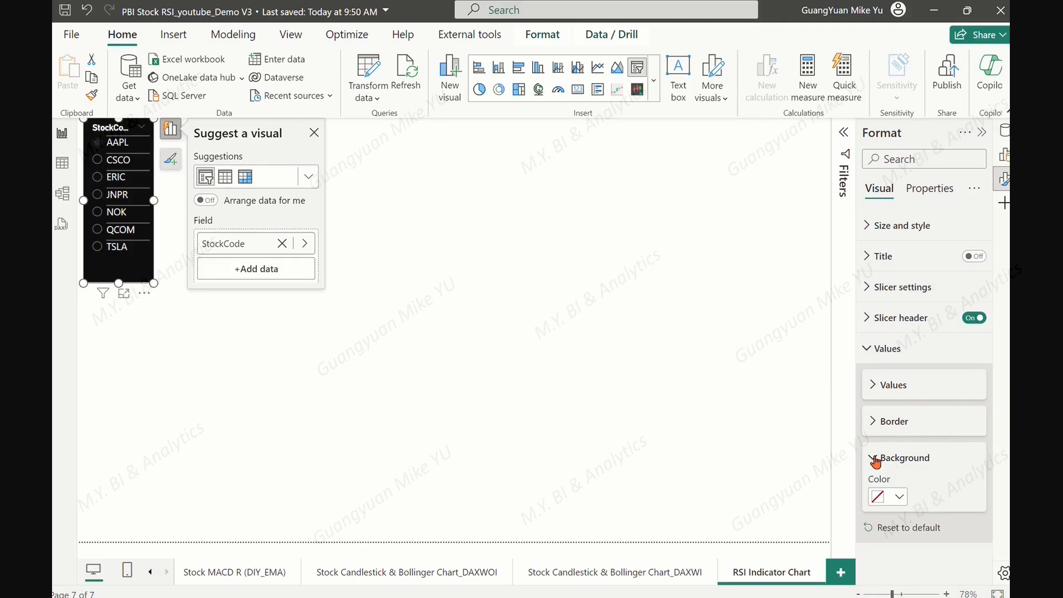
pyautogui.click(875, 458)
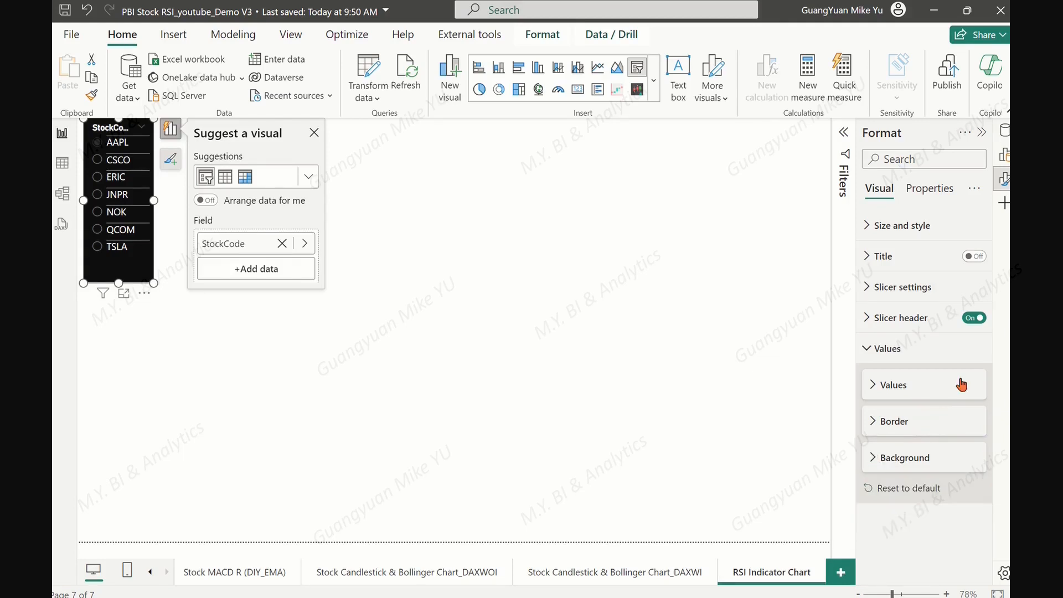
pyautogui.click(982, 132)
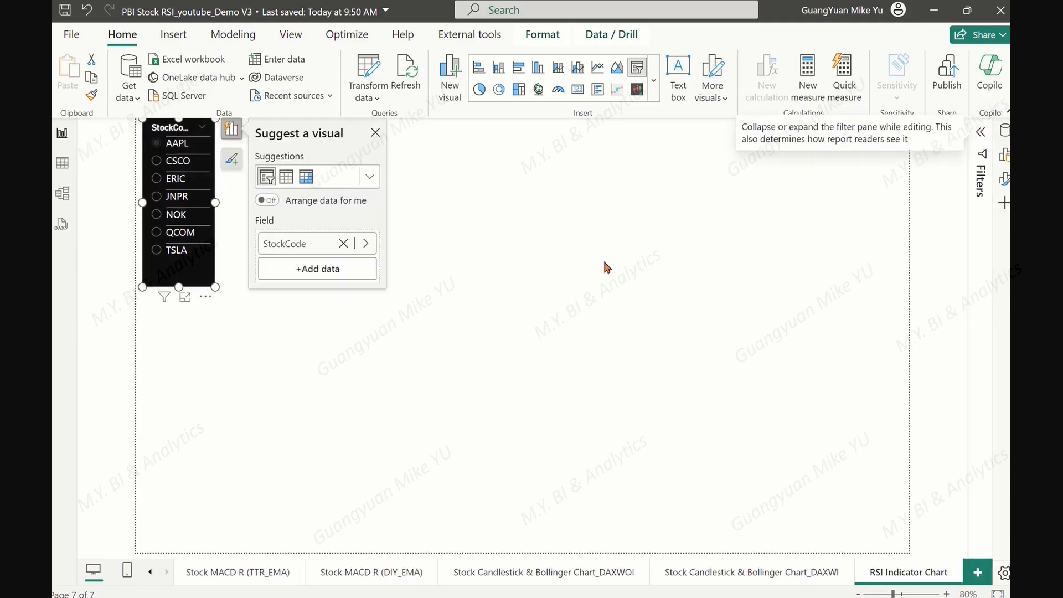
pyautogui.click(241, 332)
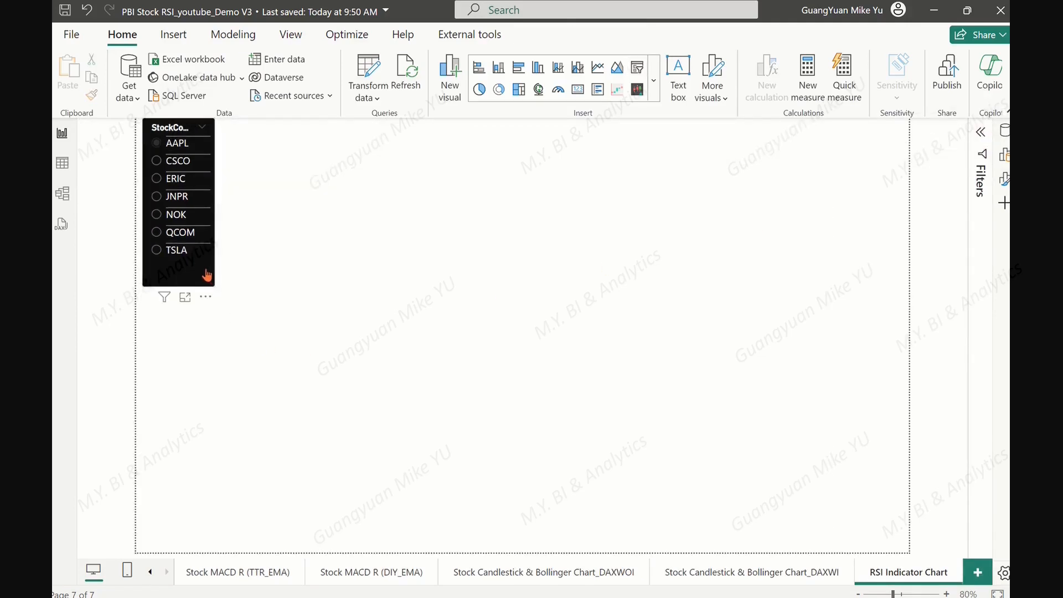
# - Duplicate the StockCode slicer, place the copy directly below the original and shorten its height
pyautogui.rightClick(198, 181)
pyautogui.moveTo(244, 337)
pyautogui.click(377, 343)
pyautogui.click(153, 333)
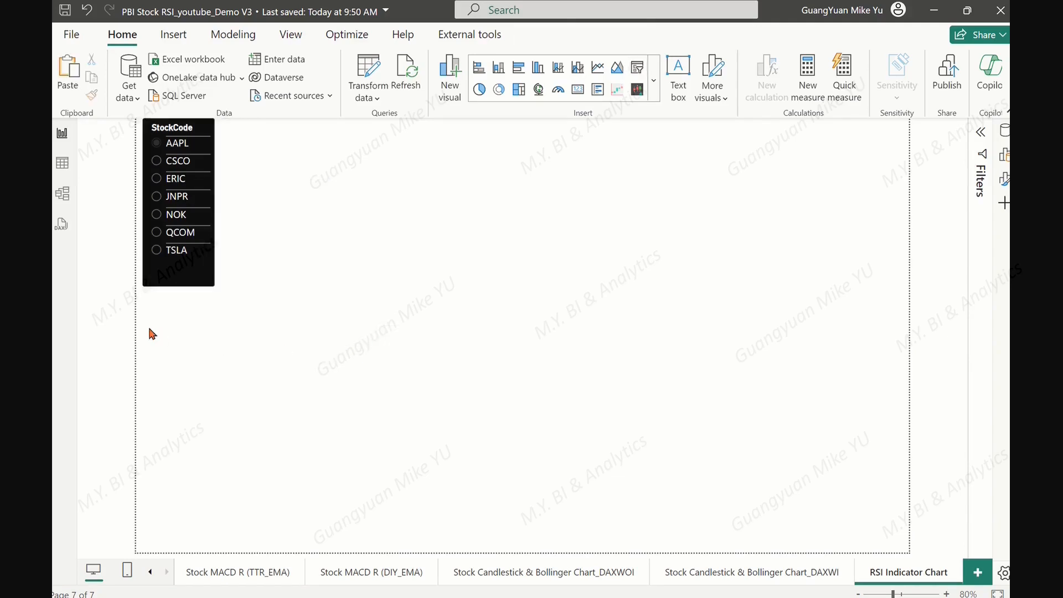
pyautogui.hotkey('ctrl', 'v')
pyautogui.moveTo(175, 166); pyautogui.dragTo(175, 336)
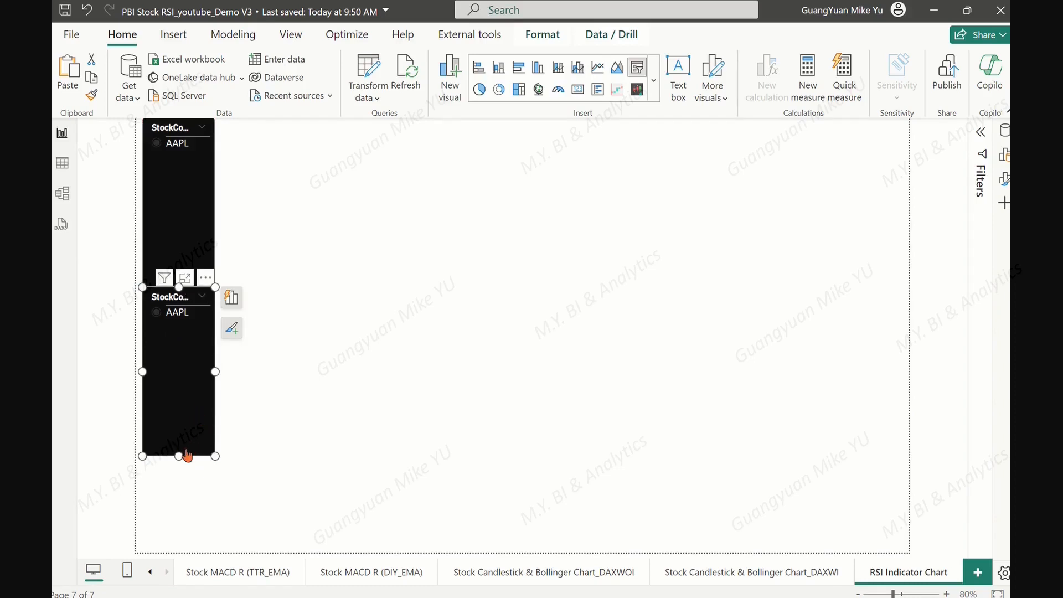
pyautogui.moveTo(180, 455); pyautogui.dragTo(224, 426)
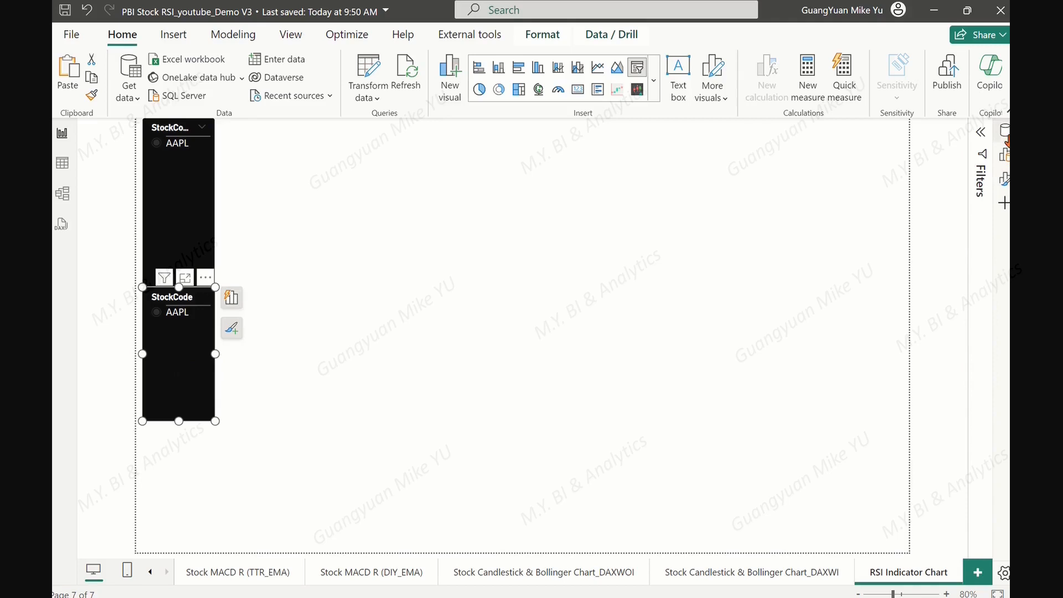
# - Replace StockCode in the copied slicer with the Year Hierarchy from Dim_date, leaving out its Date level
pyautogui.click(1003, 131)
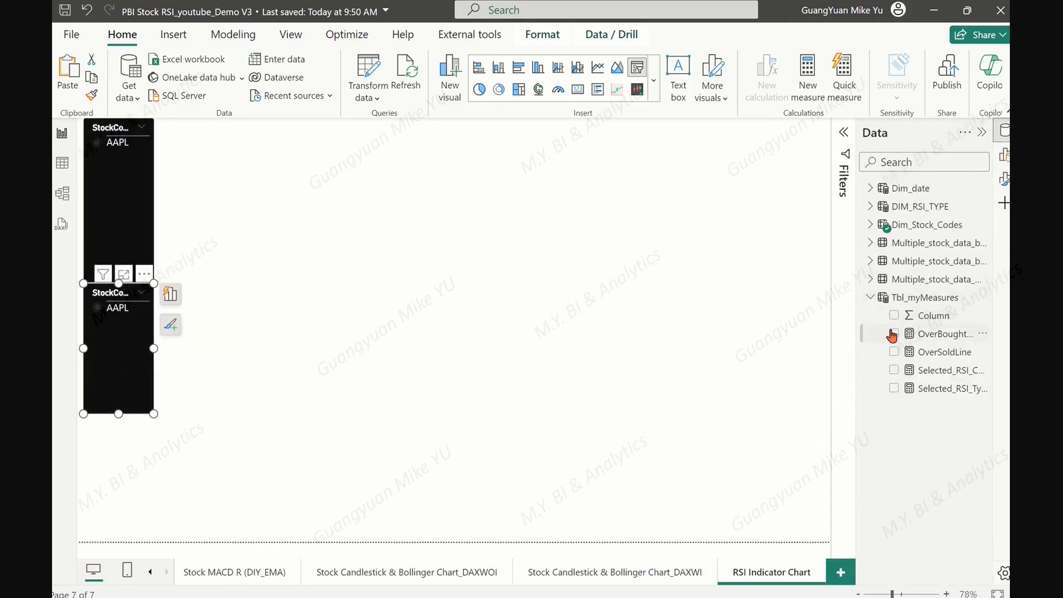
pyautogui.click(1004, 157)
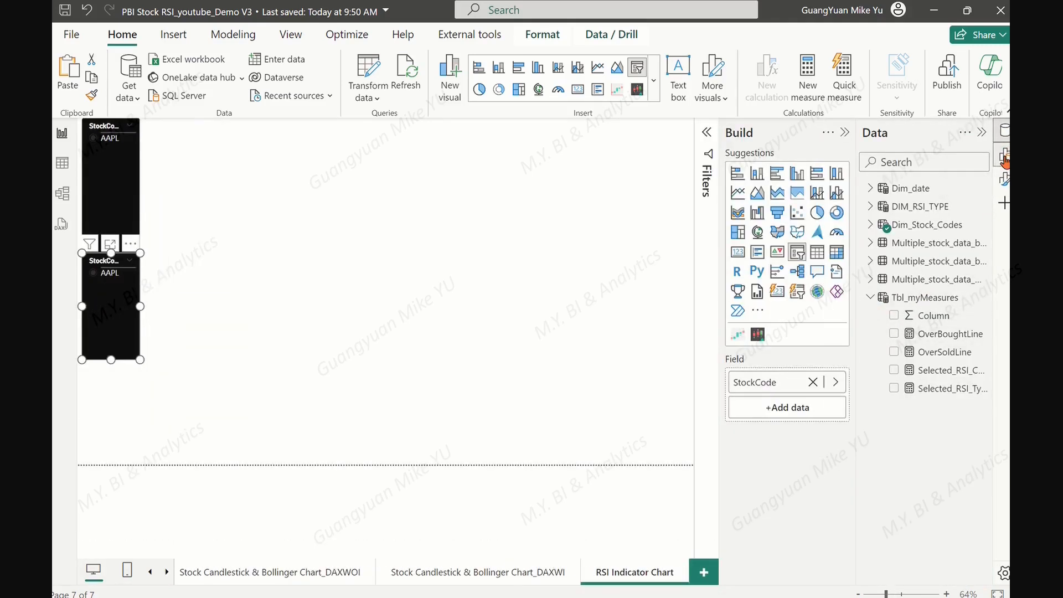
pyautogui.click(813, 382)
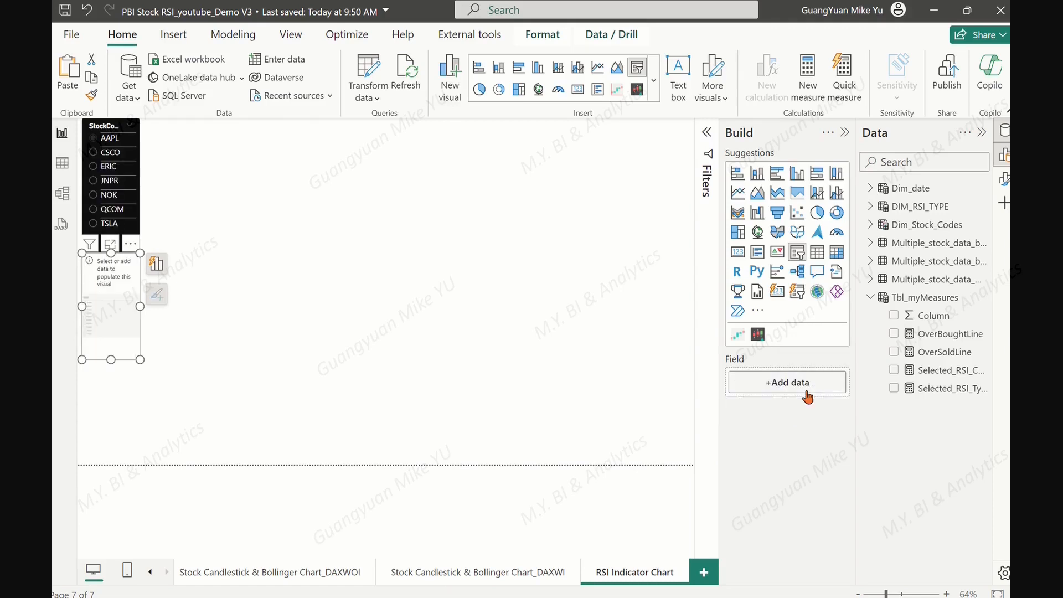
pyautogui.click(790, 387)
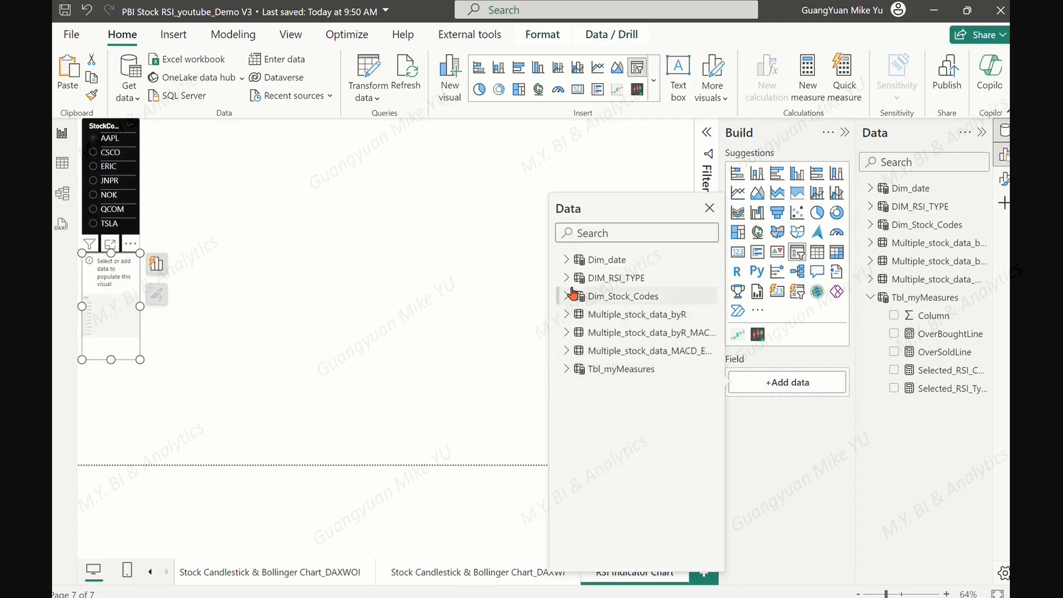
pyautogui.click(565, 259)
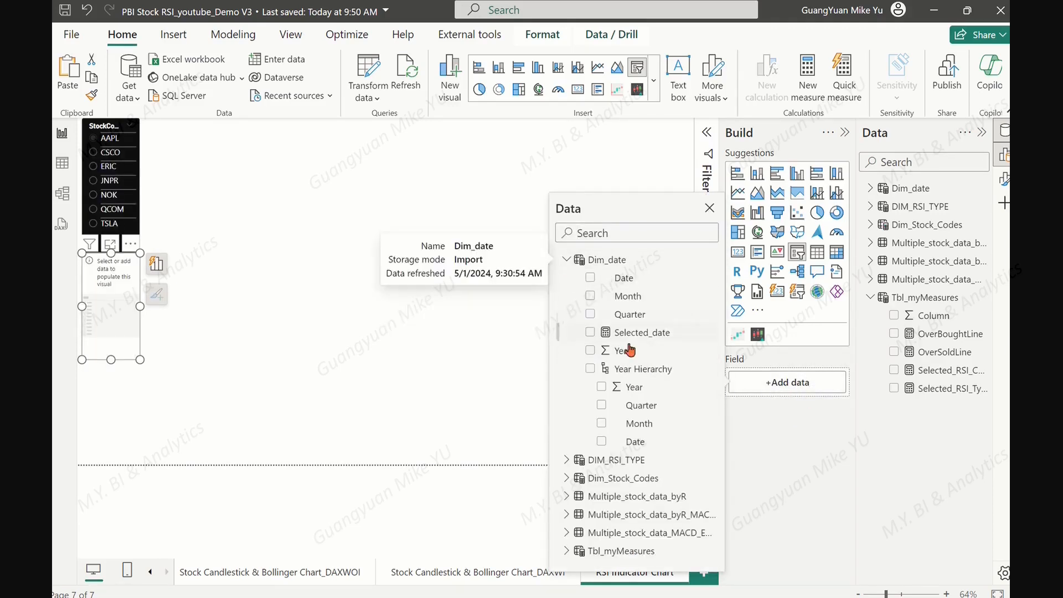
pyautogui.click(590, 369)
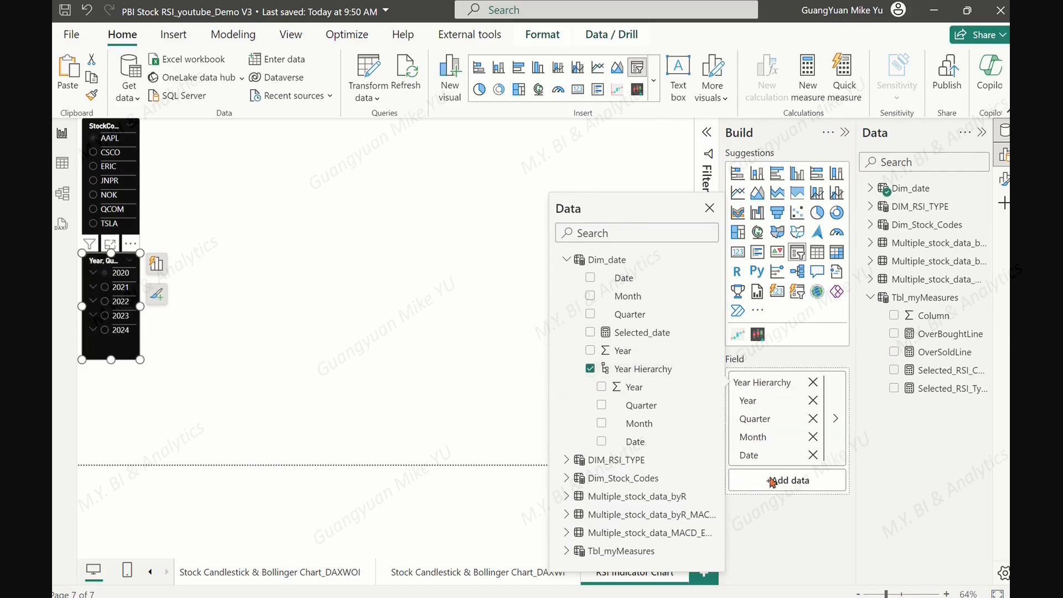
pyautogui.click(813, 455)
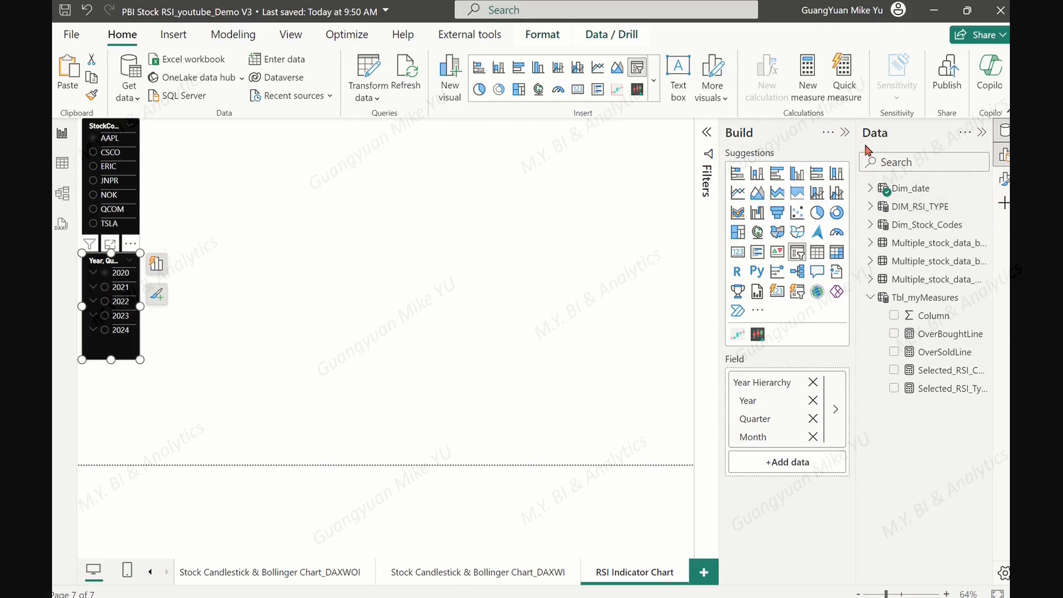
# - Turn off single select for the date hierarchy slicer
pyautogui.click(845, 134)
pyautogui.click(1002, 178)
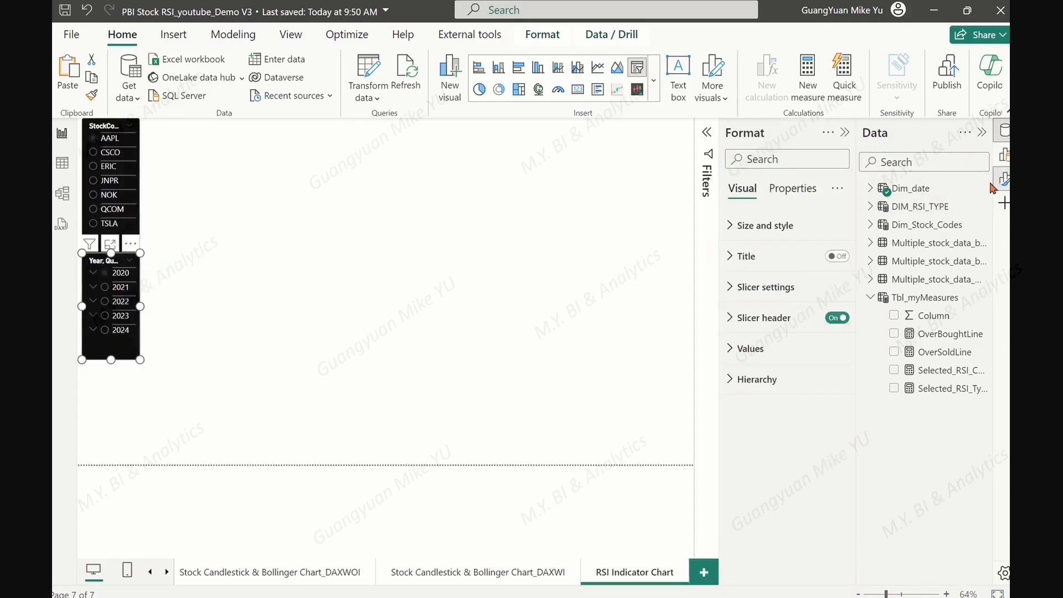
pyautogui.click(738, 287)
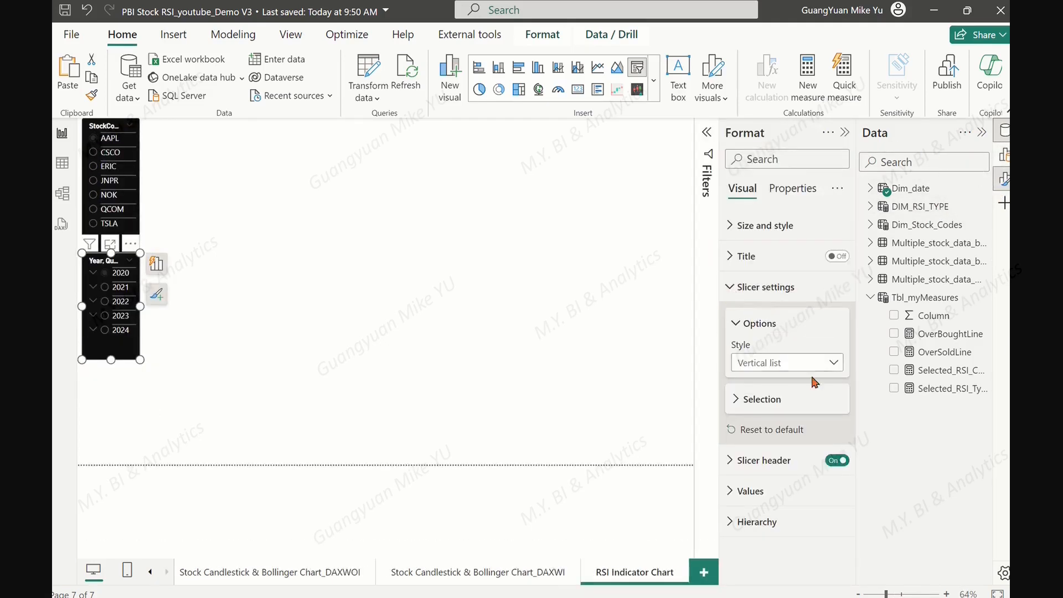
pyautogui.click(736, 401)
pyautogui.click(831, 421)
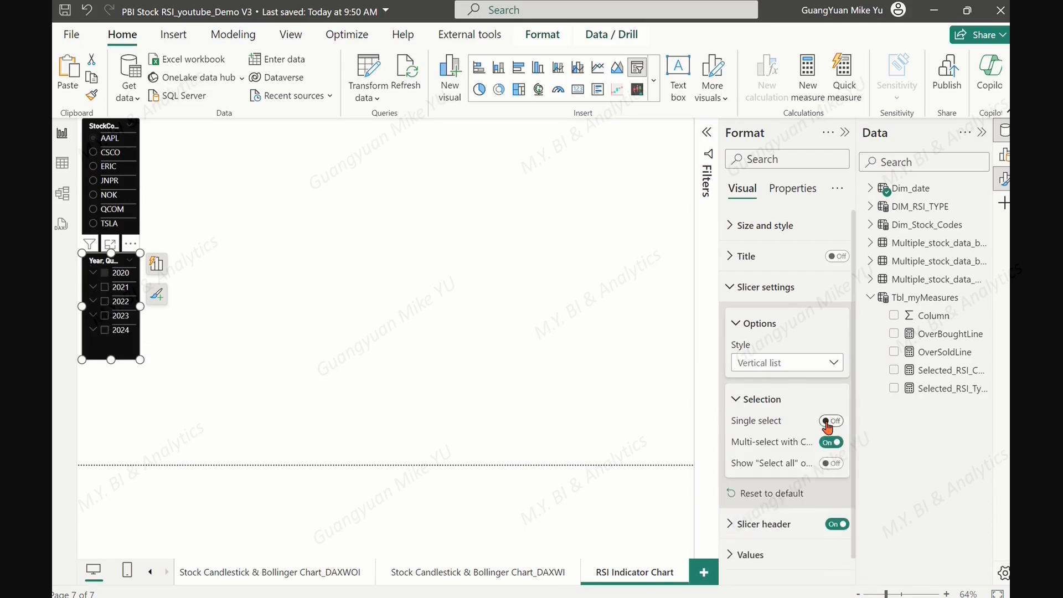
pyautogui.click(218, 385)
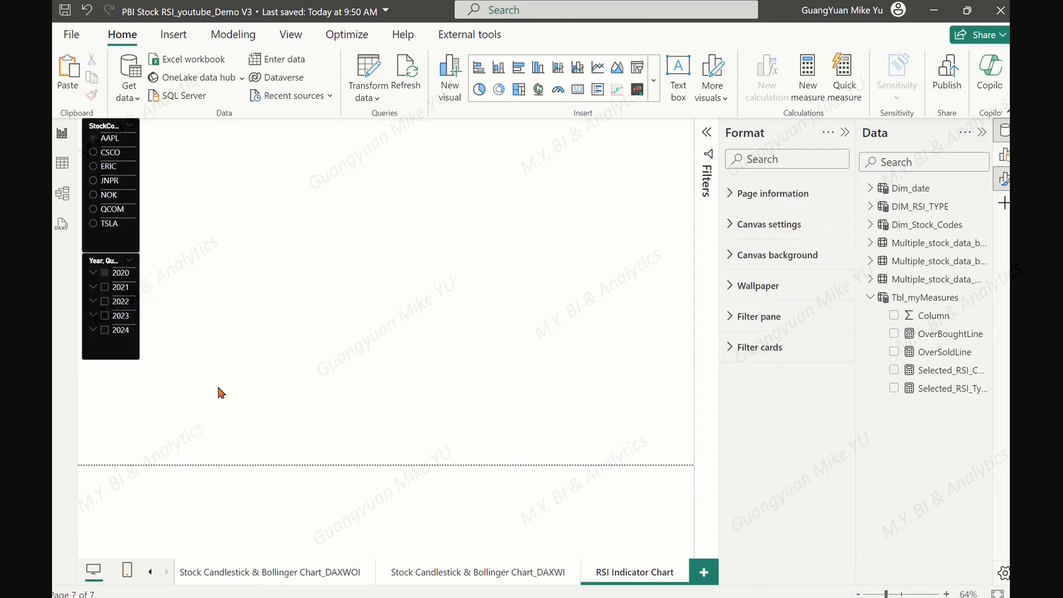
# - Expand and select 2024 in the date slicer, and select NOK in the StockCode slicer
pyautogui.click(93, 330)
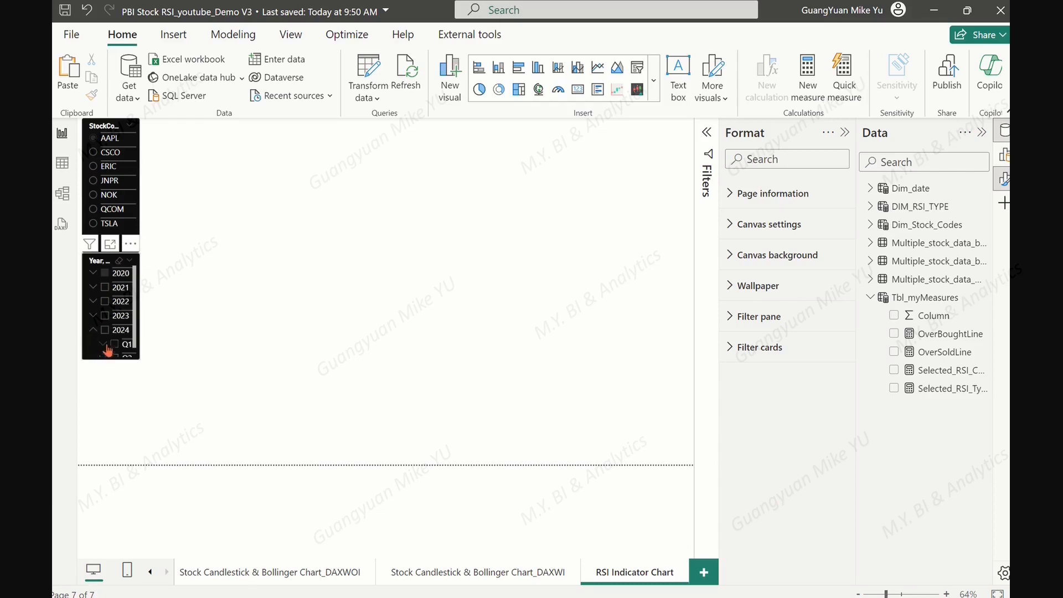
pyautogui.click(107, 337)
pyautogui.click(92, 203)
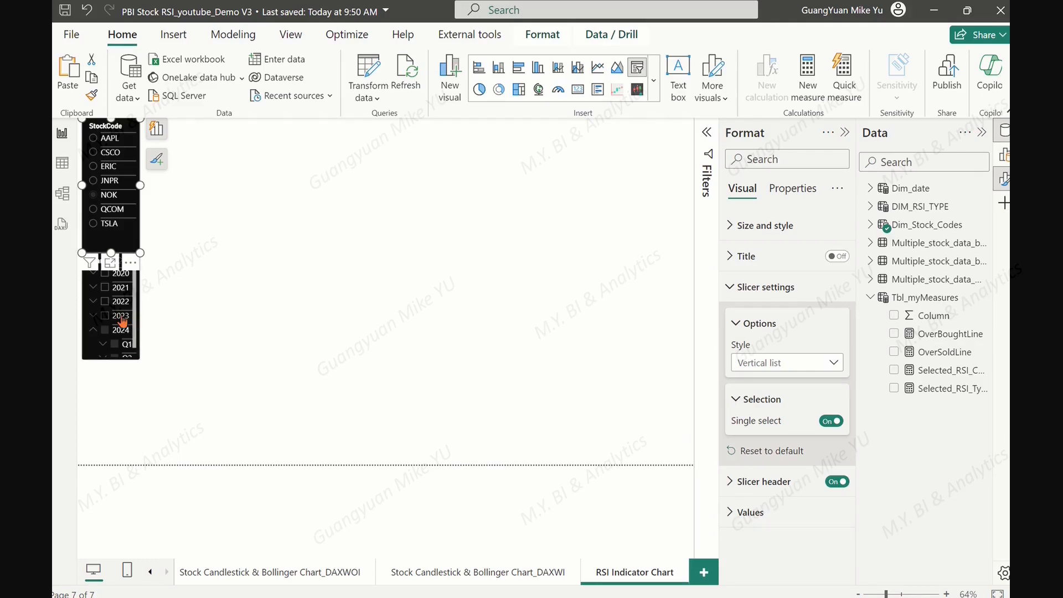
# - Widen the date and StockCode slicers to a matching width, and select CSCO in the StockCode slicer
pyautogui.click(141, 300)
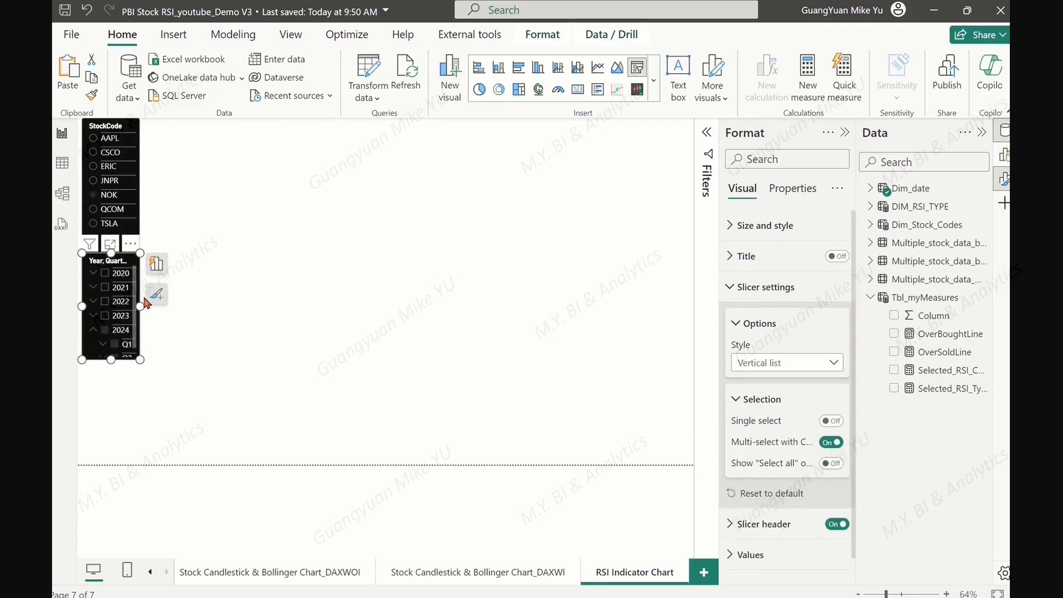
pyautogui.moveTo(140, 304); pyautogui.dragTo(160, 311)
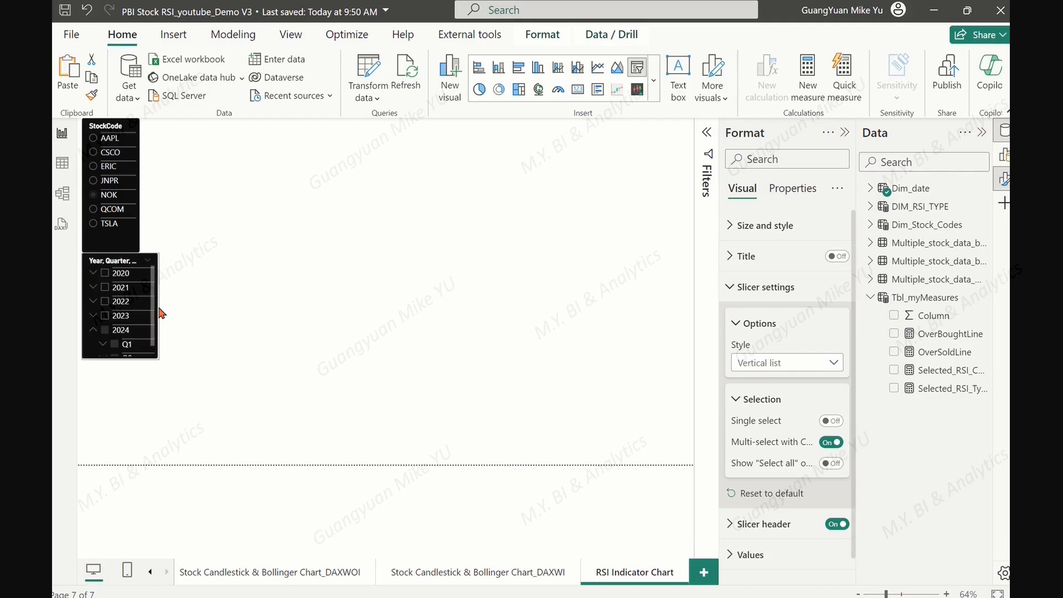
pyautogui.click(141, 194)
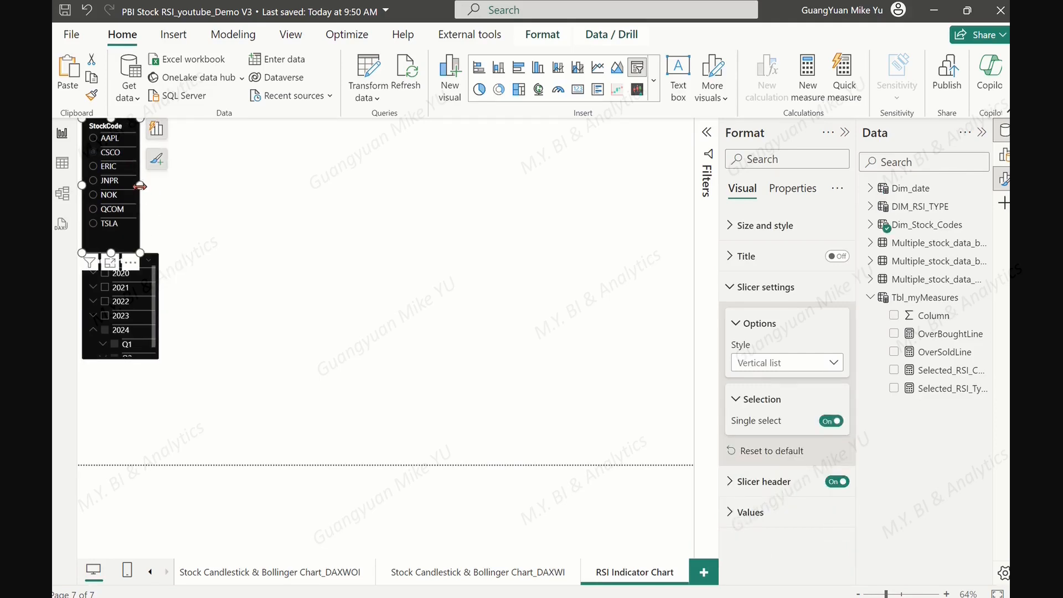
pyautogui.moveTo(140, 186); pyautogui.dragTo(160, 186)
# - Expand Q1 of 2024 in the date slicer down to its months
pyautogui.scroll(-1, 138, 318)
pyautogui.click(105, 334)
pyautogui.scroll(1, 141, 308)
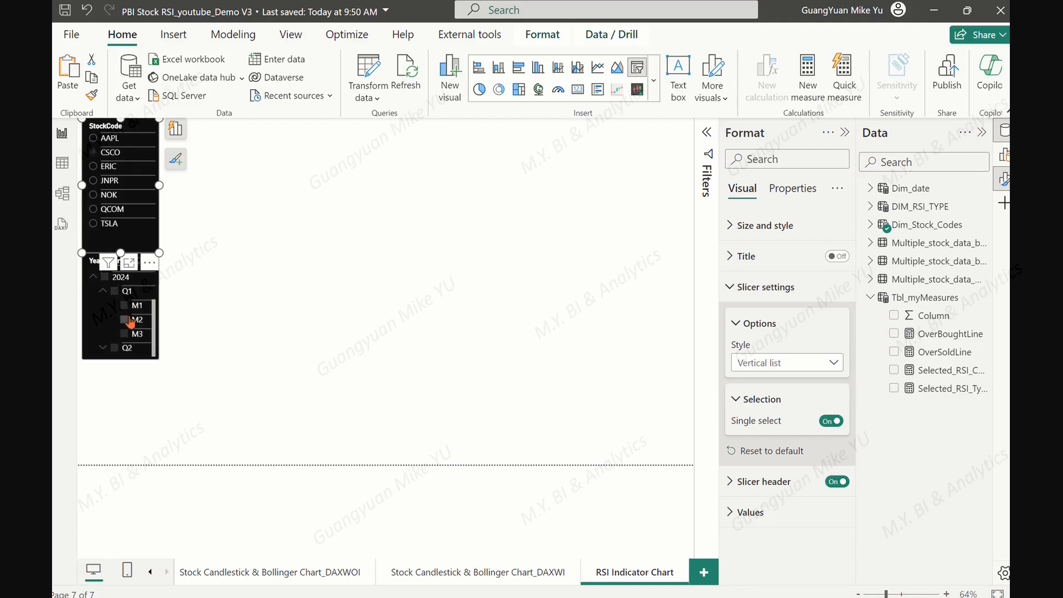
# - Set the date slicer's stepped layout indentation to 7
pyautogui.click(159, 311)
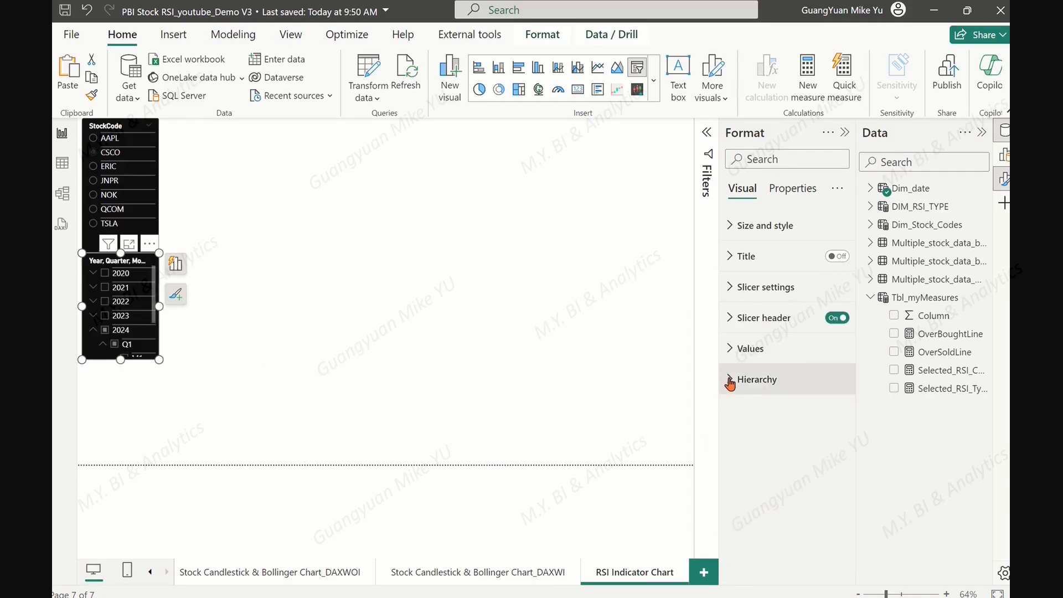
pyautogui.click(729, 381)
pyautogui.moveTo(802, 453); pyautogui.dragTo(790, 454)
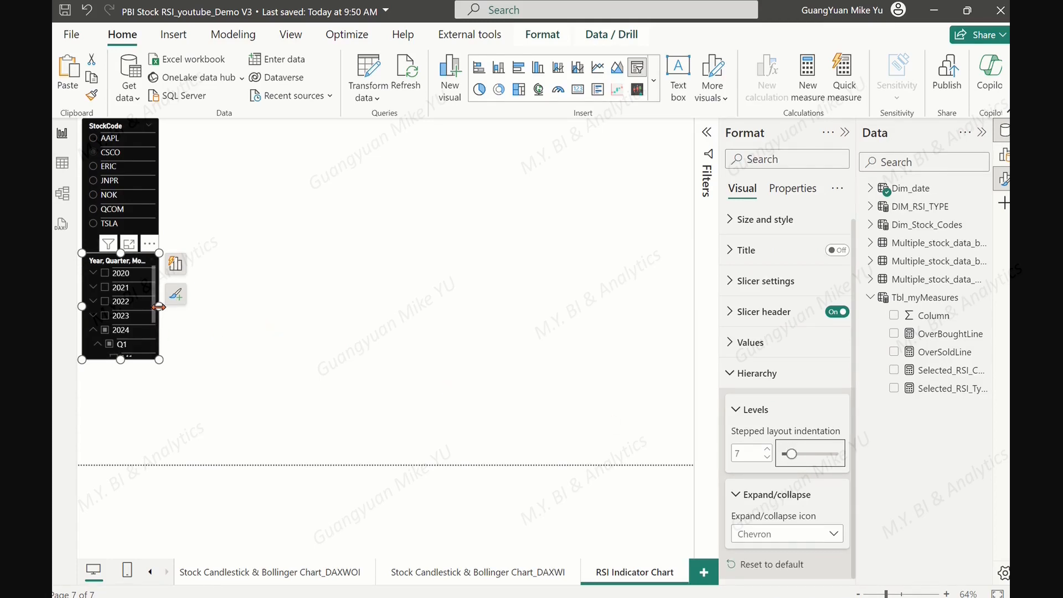
# - Narrow the date slicer slightly and reduce the StockCode slicer to the same width
pyautogui.moveTo(159, 306); pyautogui.dragTo(148, 306)
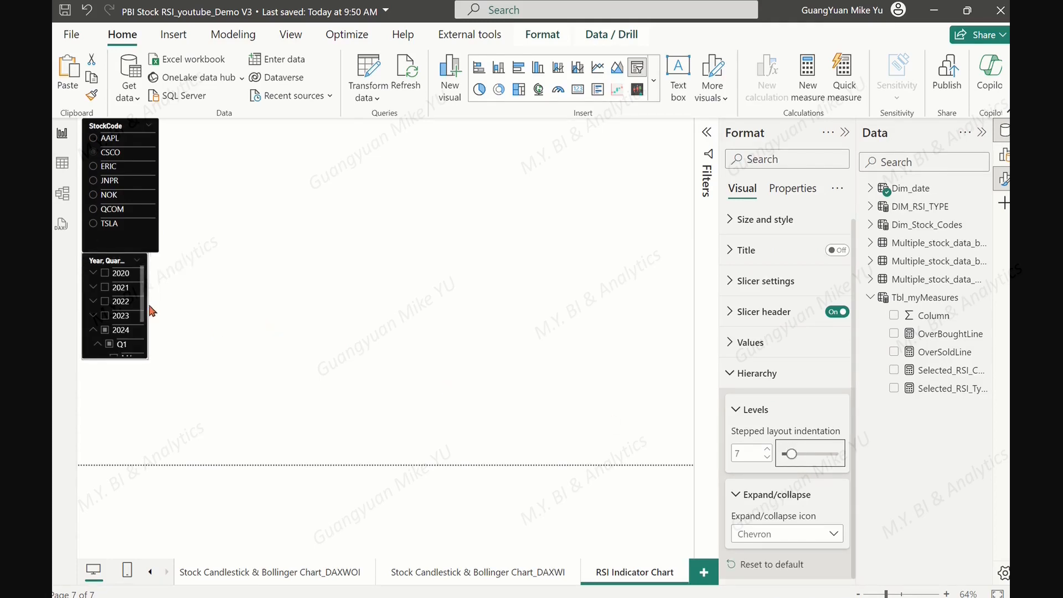
pyautogui.click(150, 164)
pyautogui.moveTo(158, 184); pyautogui.dragTo(148, 185)
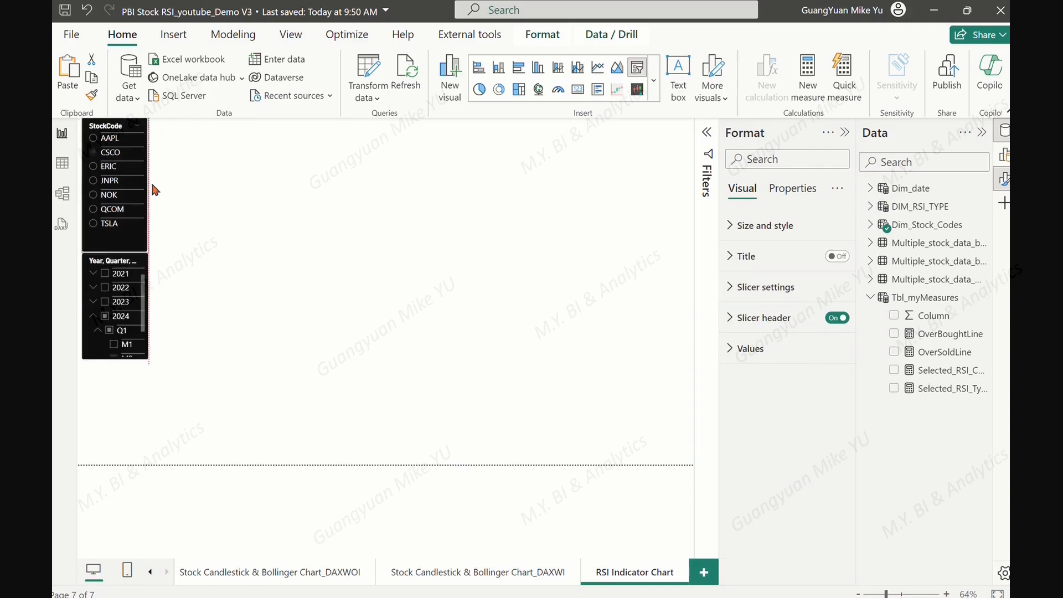
# - Duplicate the StockCode slicer and place the copy directly below the date slicer, filling the remaining page height
pyautogui.click(256, 357)
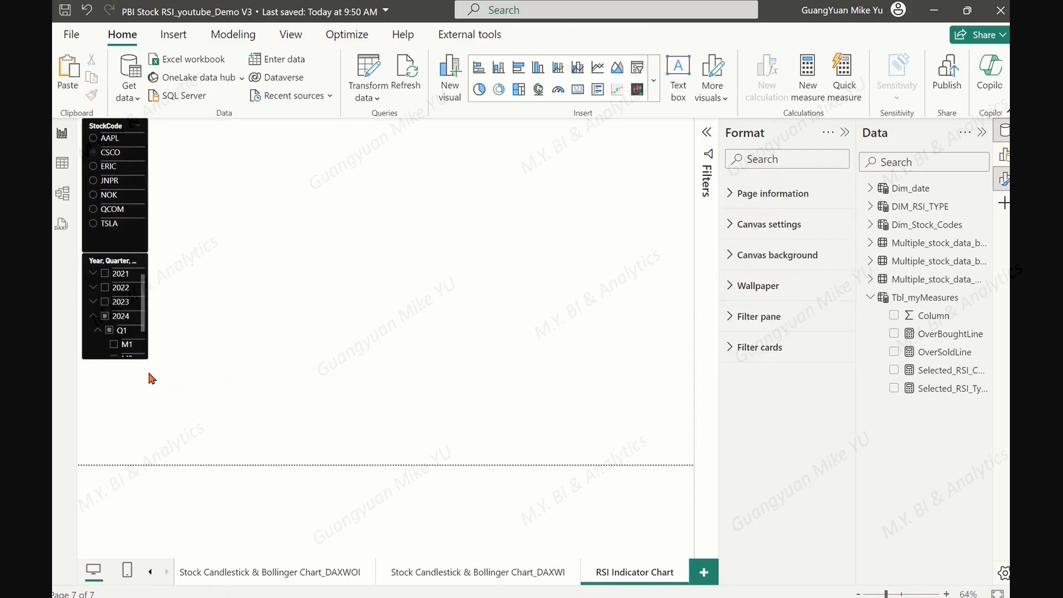
pyautogui.click(135, 135)
pyautogui.hotkey('ctrl', 'v')
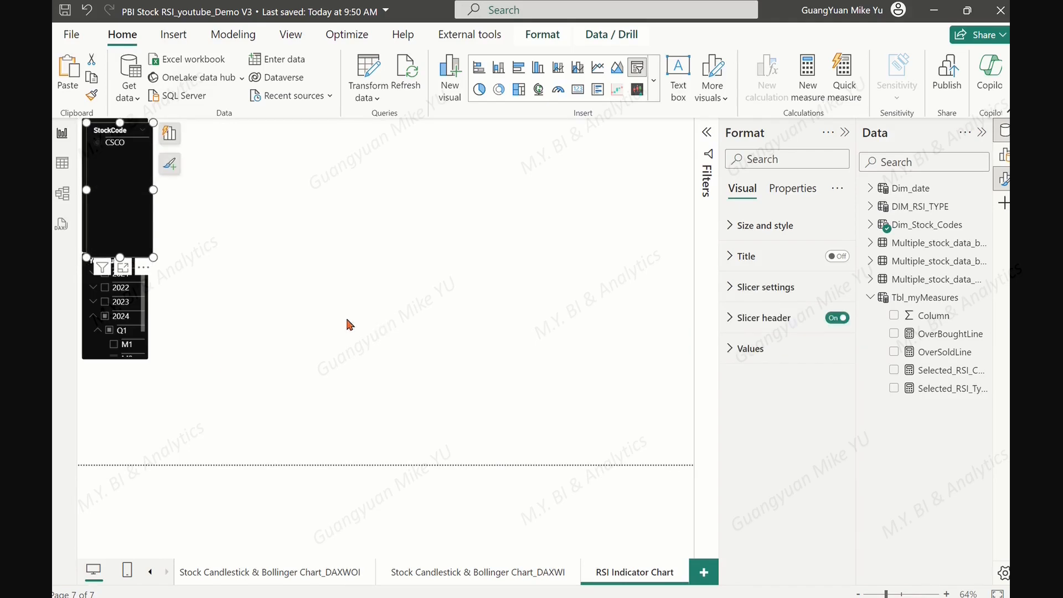
pyautogui.moveTo(117, 150); pyautogui.dragTo(113, 364)
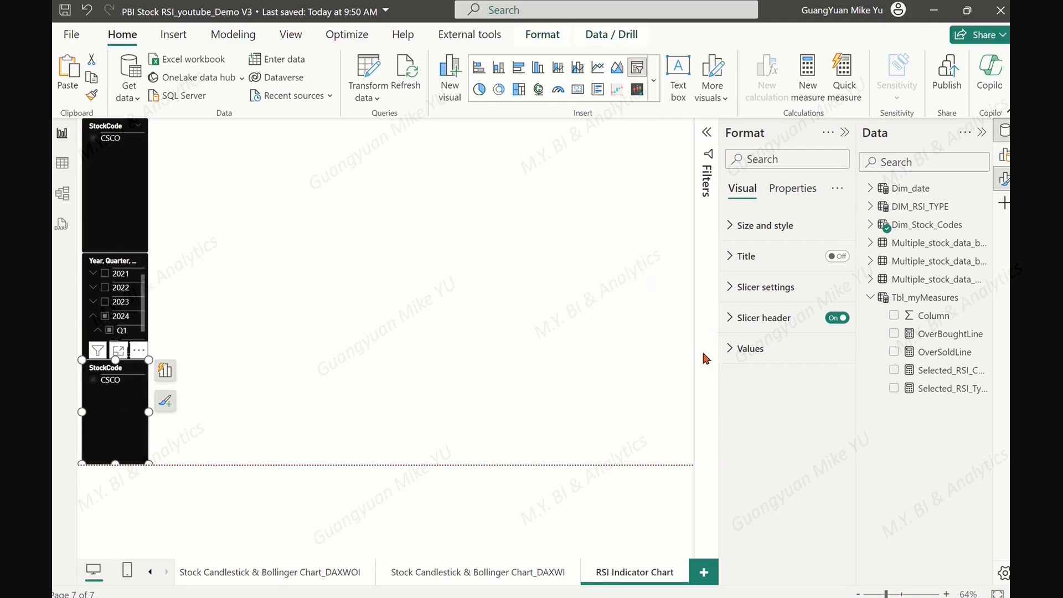
# - Replace the copied slicer's StockCode field with RSI_Type from the DIM_RSI_TYPE table
pyautogui.click(1003, 155)
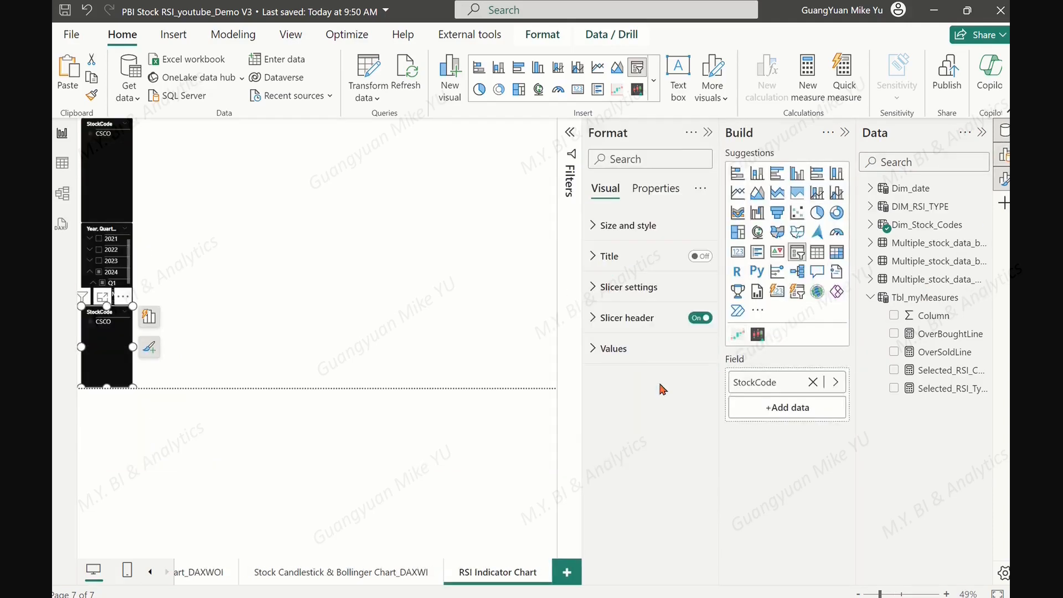
pyautogui.click(813, 382)
pyautogui.click(775, 389)
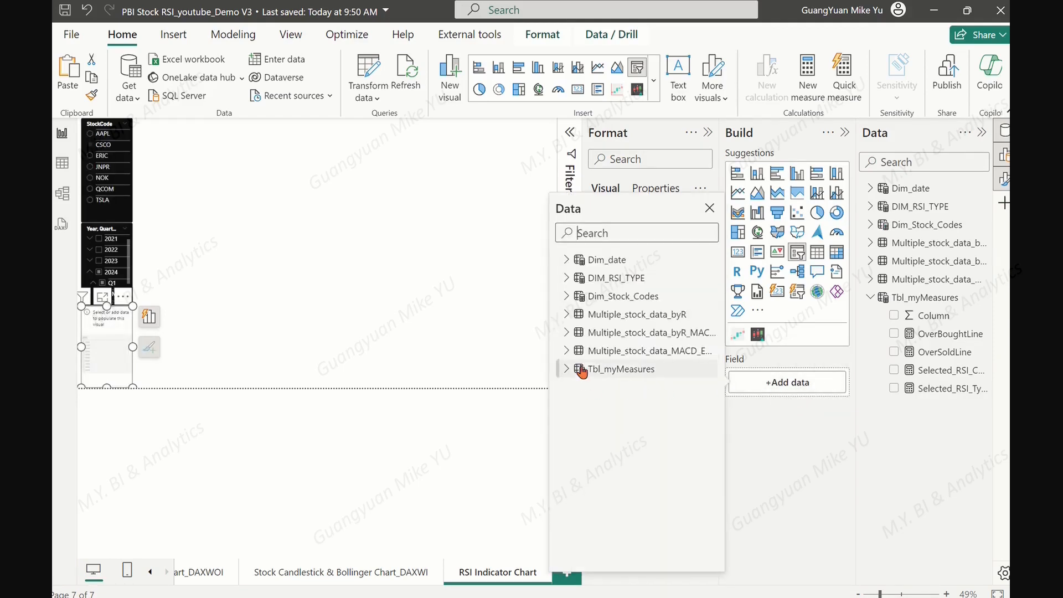
pyautogui.click(565, 277)
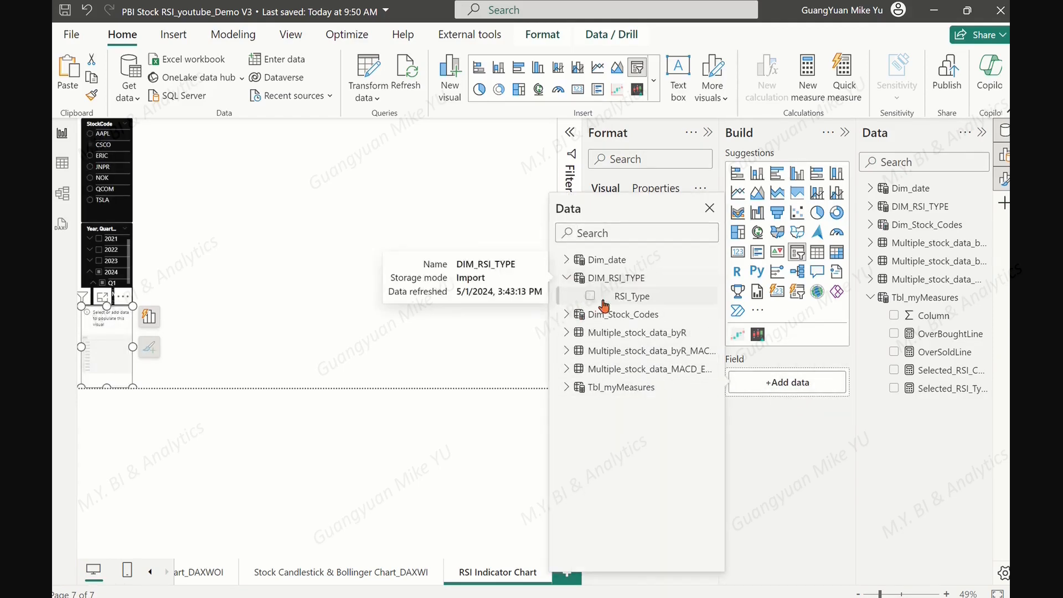
pyautogui.click(589, 297)
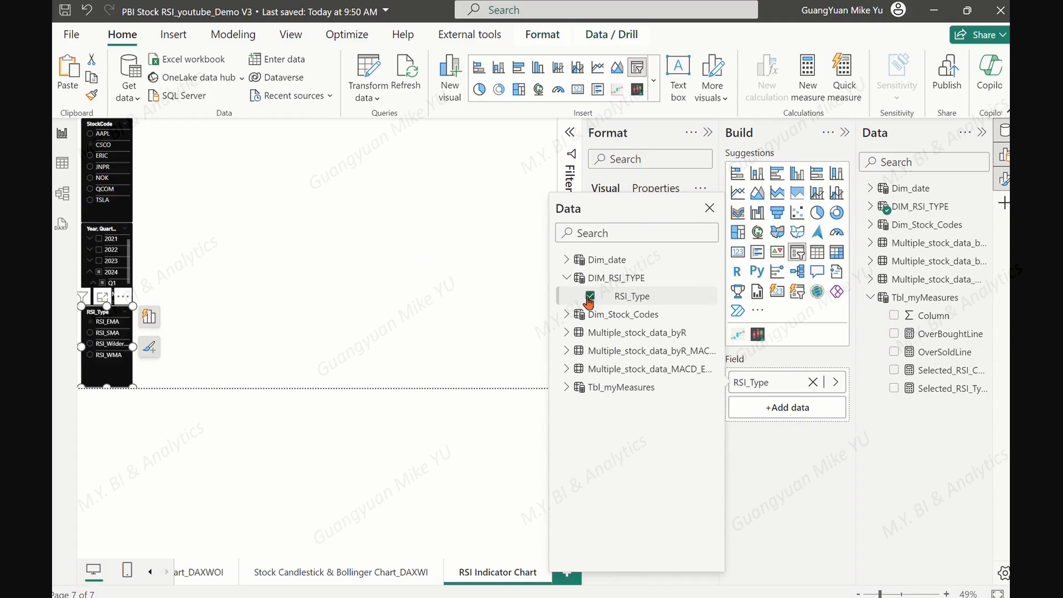
pyautogui.click(389, 341)
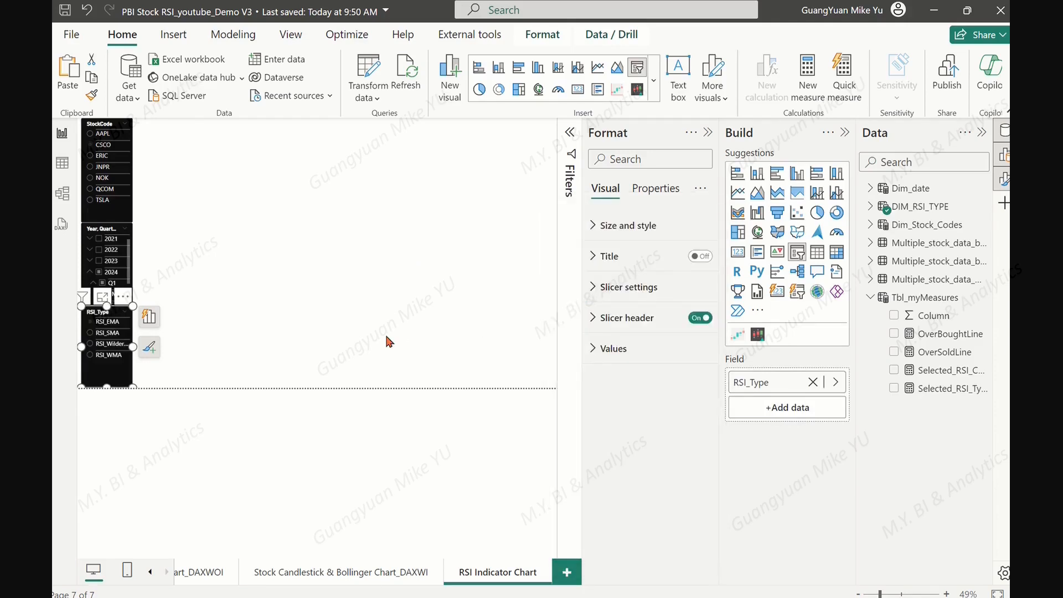
# - Insert a line and clustered column chart and size it to fill the empty page area beside the slicers
pyautogui.click(708, 133)
pyautogui.click(844, 133)
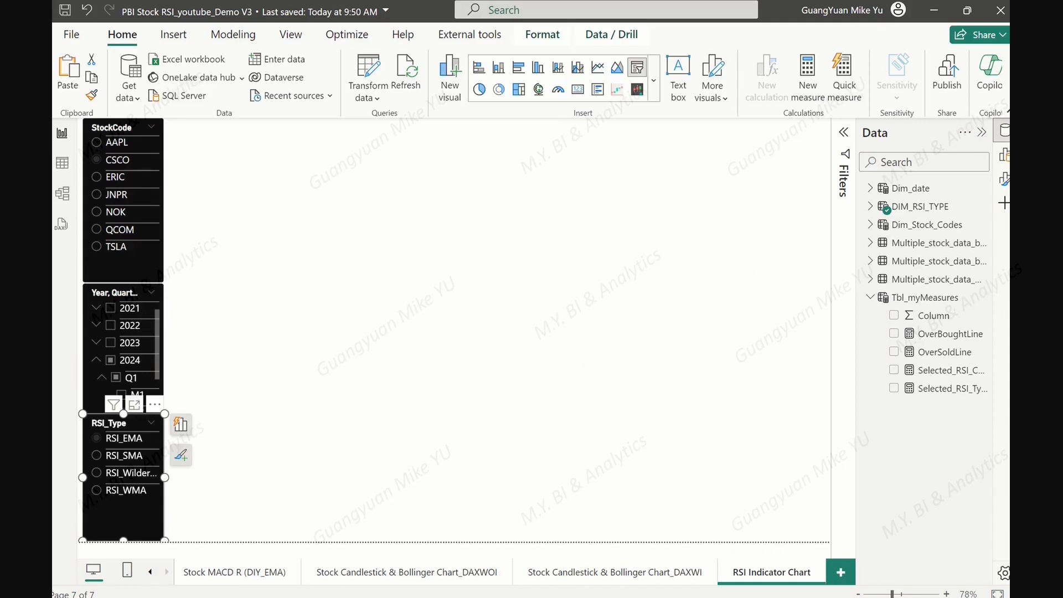
pyautogui.click(981, 134)
pyautogui.click(841, 364)
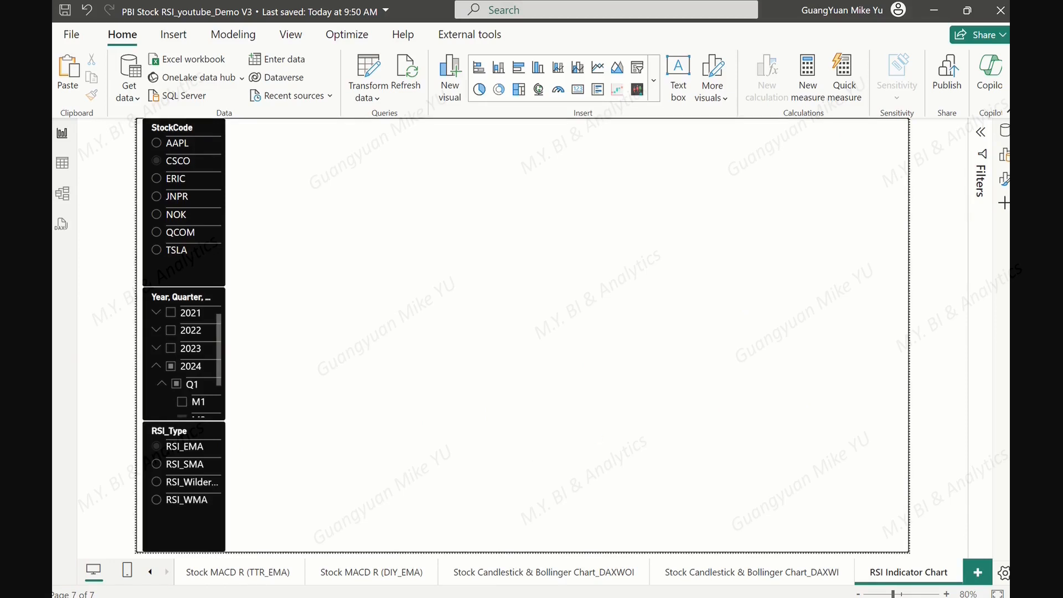
pyautogui.click(654, 87)
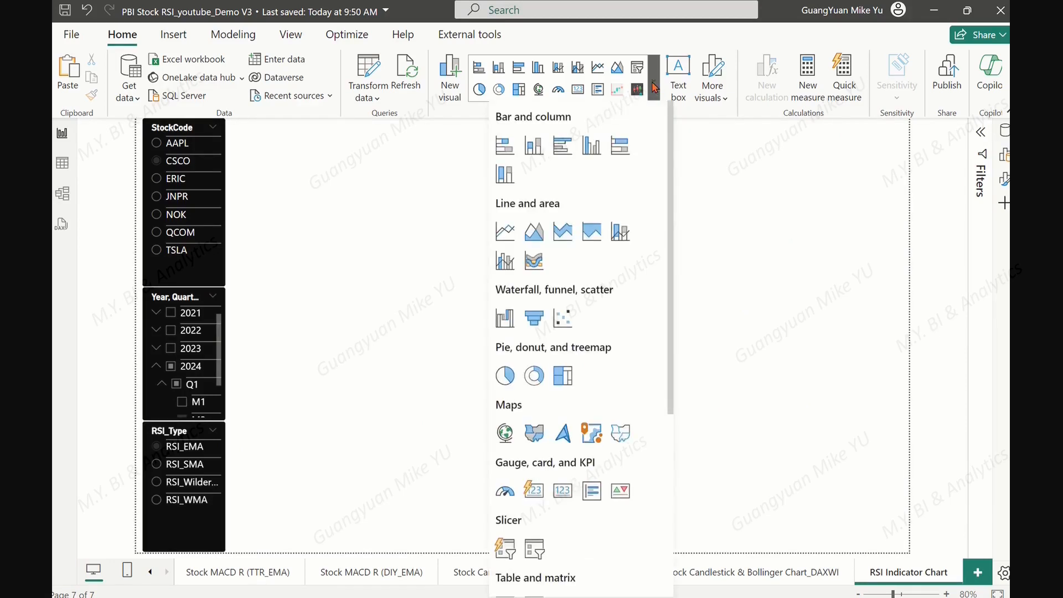
pyautogui.click(504, 260)
pyautogui.moveTo(363, 202); pyautogui.dragTo(907, 256)
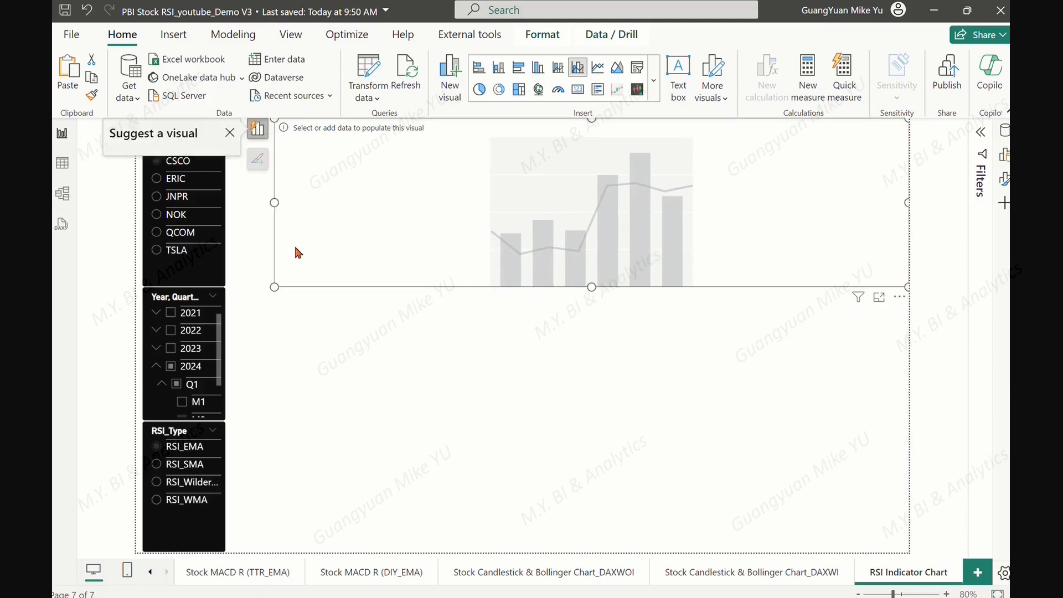
pyautogui.moveTo(275, 200); pyautogui.dragTo(227, 201)
pyautogui.moveTo(564, 287); pyautogui.dragTo(600, 555)
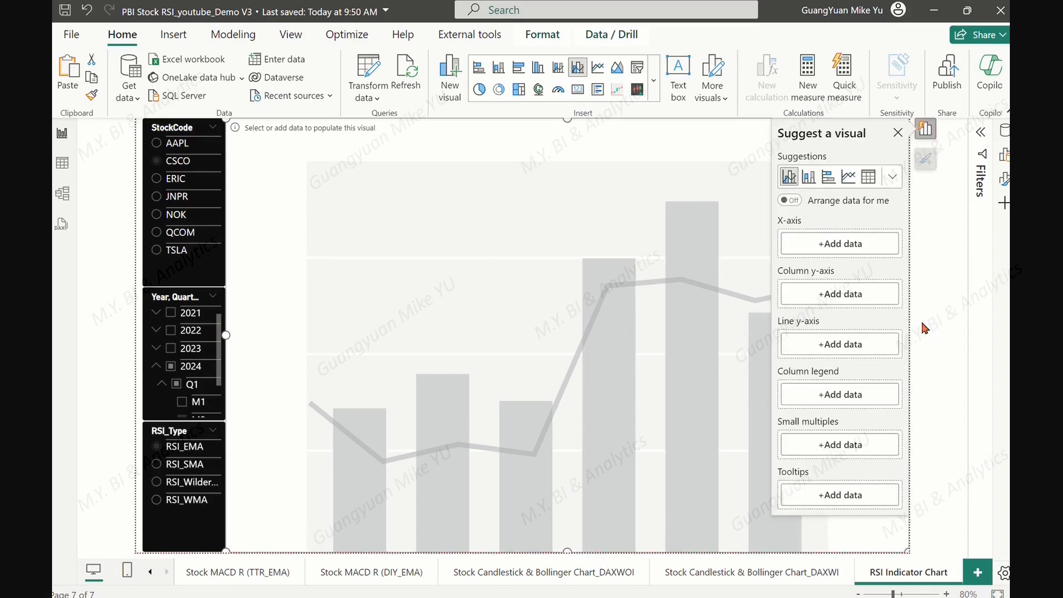
# - Assign Date from the Dim_date table to the chart's X-axis
pyautogui.click(824, 243)
pyautogui.click(640, 113)
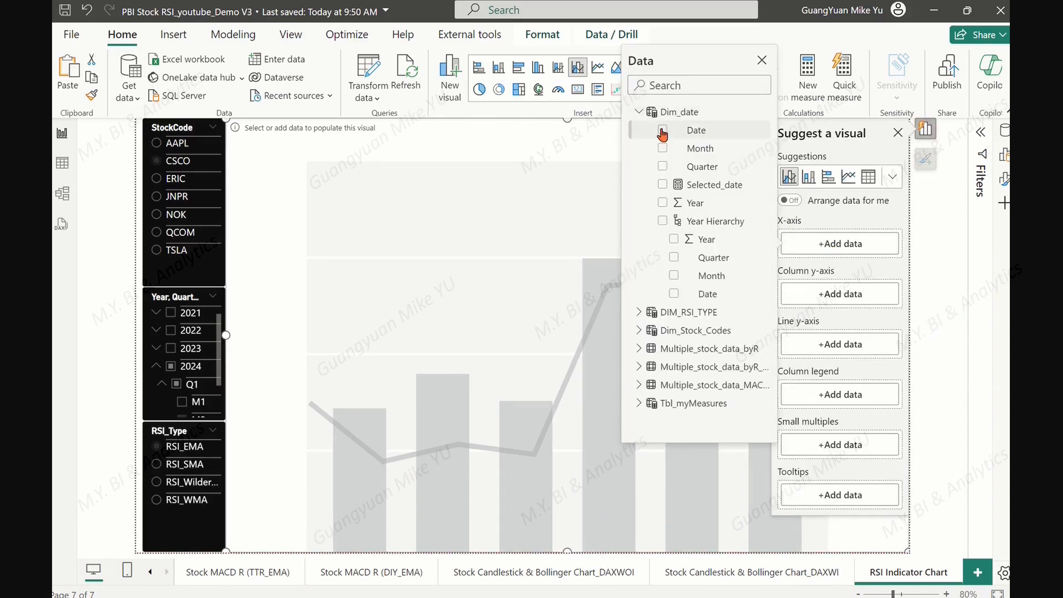
pyautogui.click(662, 131)
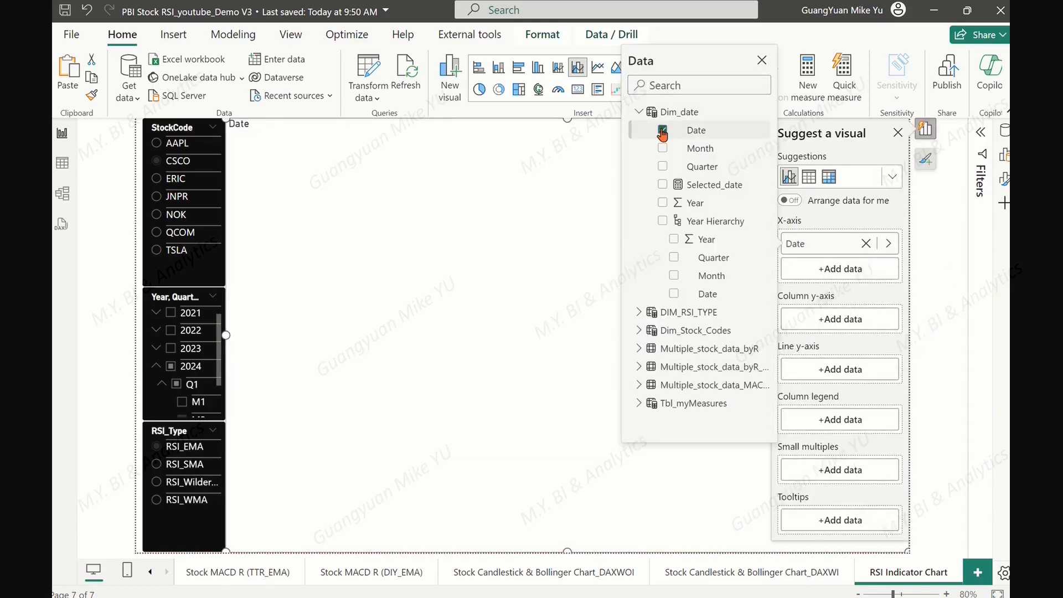
# - Add RSI_EMA, RSI_SMA, RSI_WilderMA and RSI_WMA from the Multiple_stock_data_MACD_EMADIY table to the chart's line y-axis
pyautogui.click(828, 370)
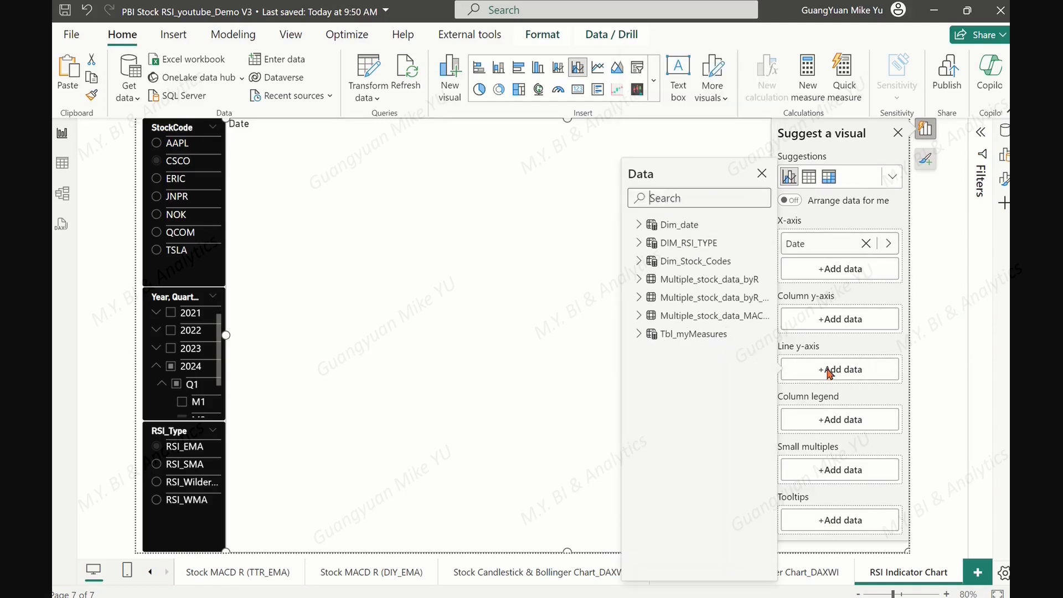
pyautogui.click(639, 334)
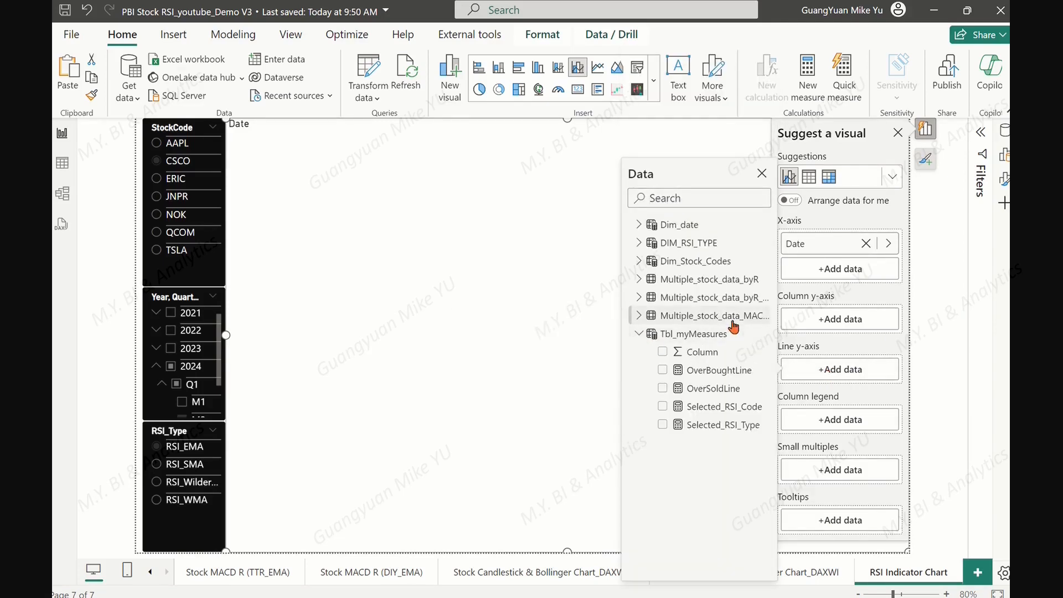
pyautogui.click(638, 312)
pyautogui.scroll(-3, 717, 313)
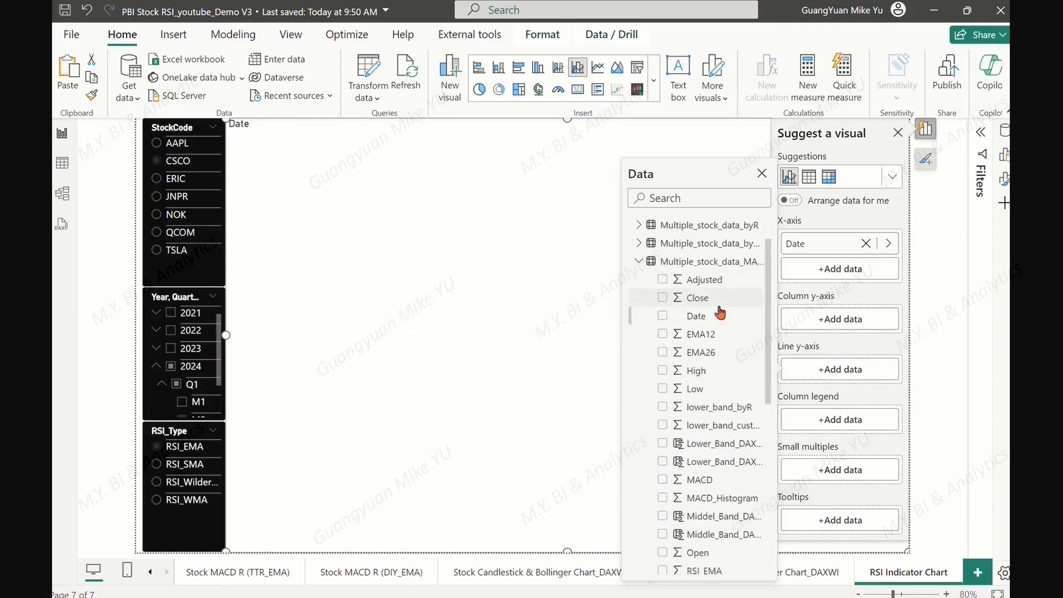
pyautogui.scroll(-2, 720, 315)
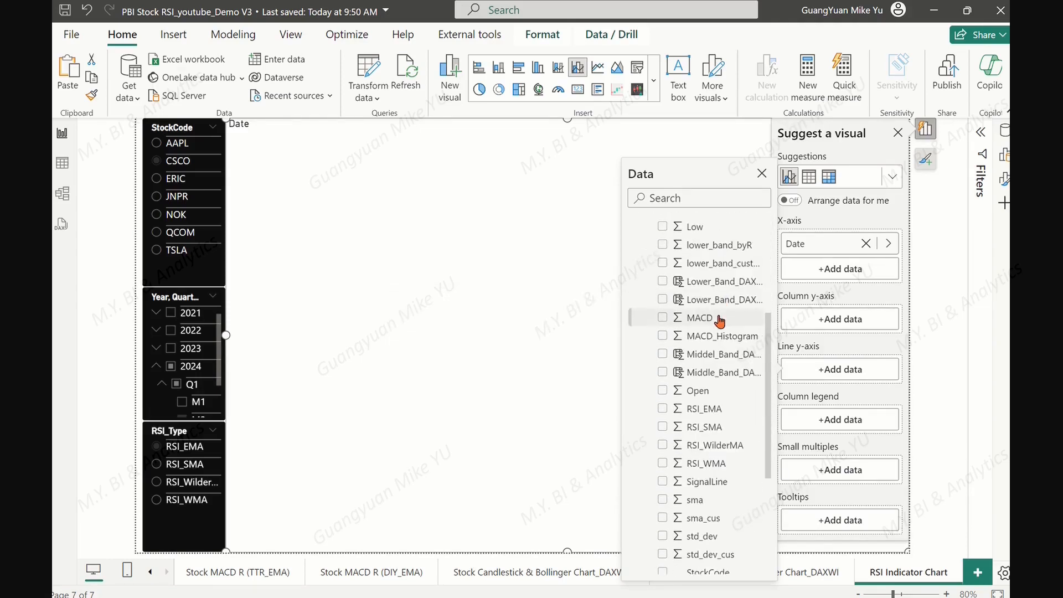
pyautogui.click(663, 409)
pyautogui.click(663, 427)
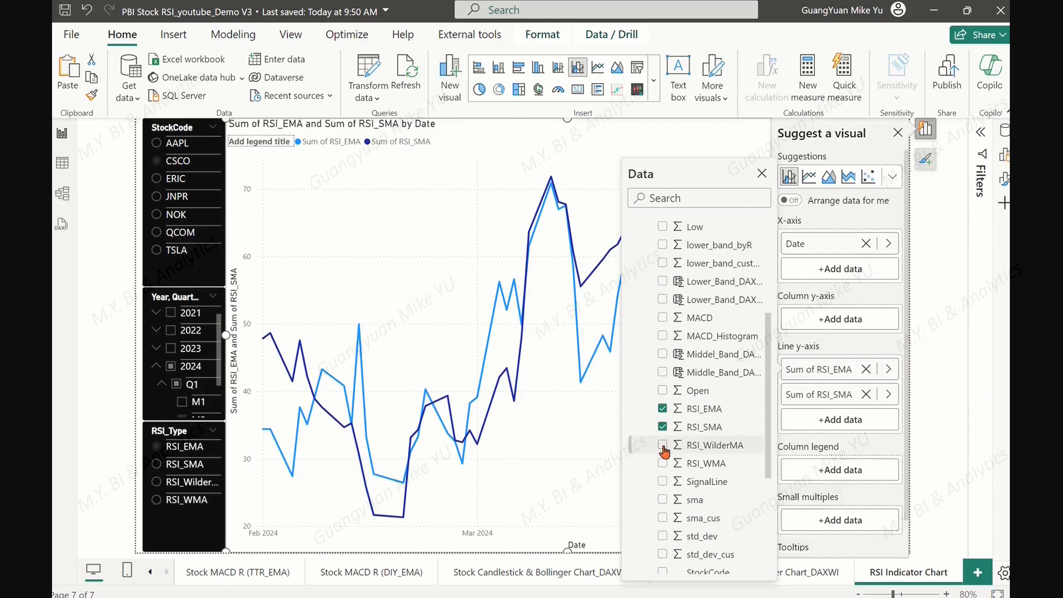
pyautogui.click(662, 445)
pyautogui.click(663, 464)
# - Add the OverBoughtLine, OverSoldLine and Selected_RSI_Type measures from Tbl_myMeasures to the line y-axis
pyautogui.scroll(5, 689, 260)
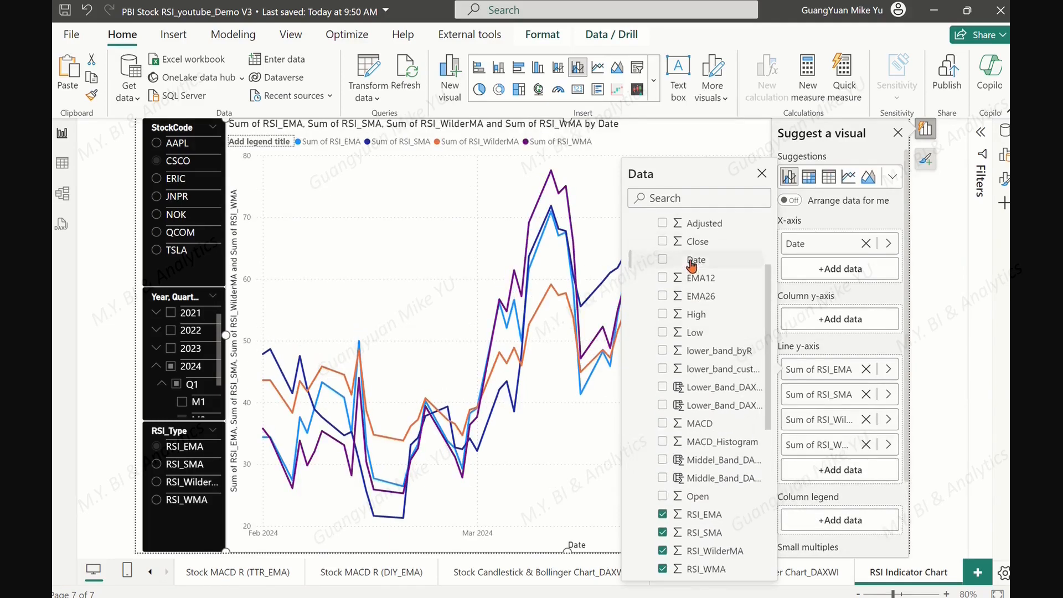
pyautogui.click(642, 316)
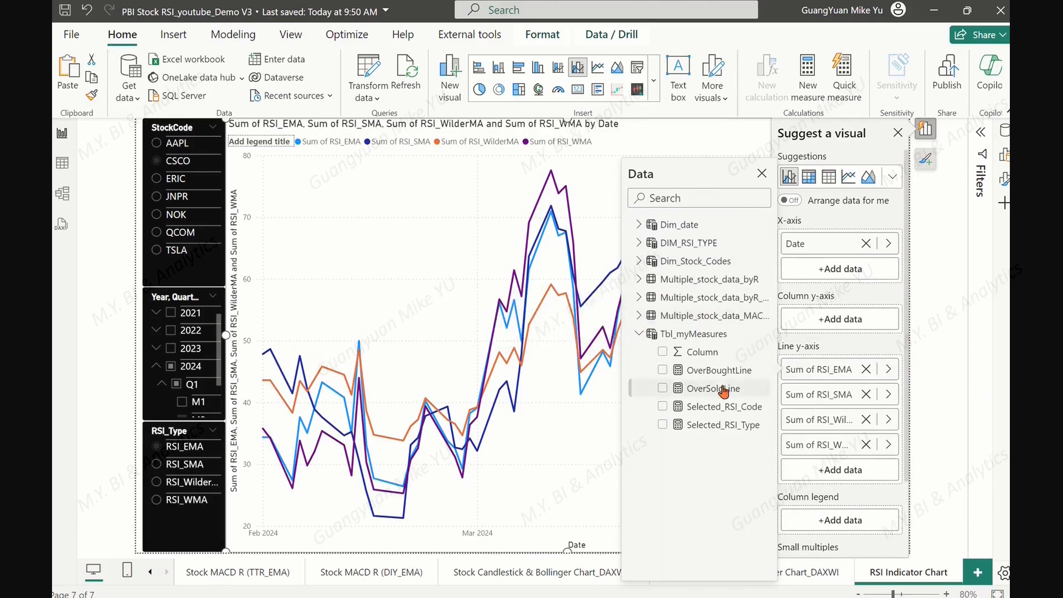
pyautogui.click(663, 389)
pyautogui.click(663, 425)
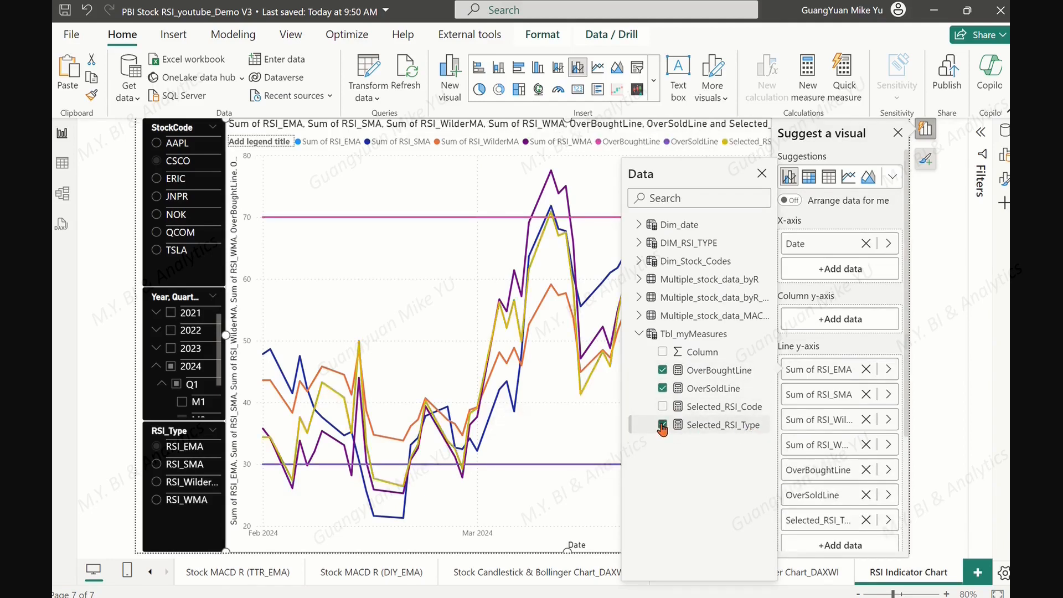
pyautogui.click(762, 175)
pyautogui.click(897, 134)
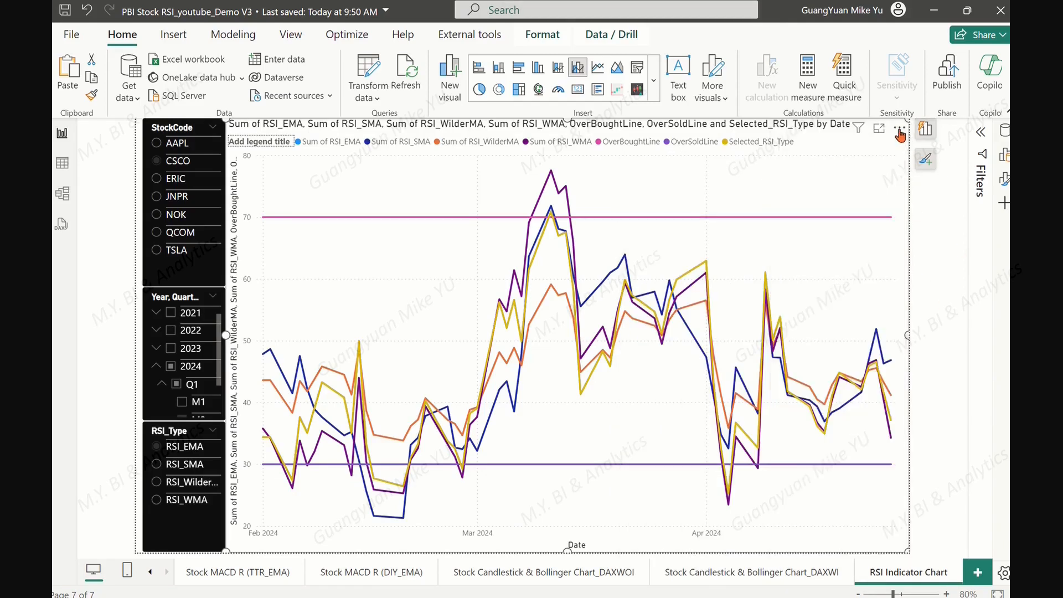
# - Set the combo chart's background color to black
pyautogui.click(1001, 179)
pyautogui.scroll(-2, 886, 311)
pyautogui.scroll(2, 904, 313)
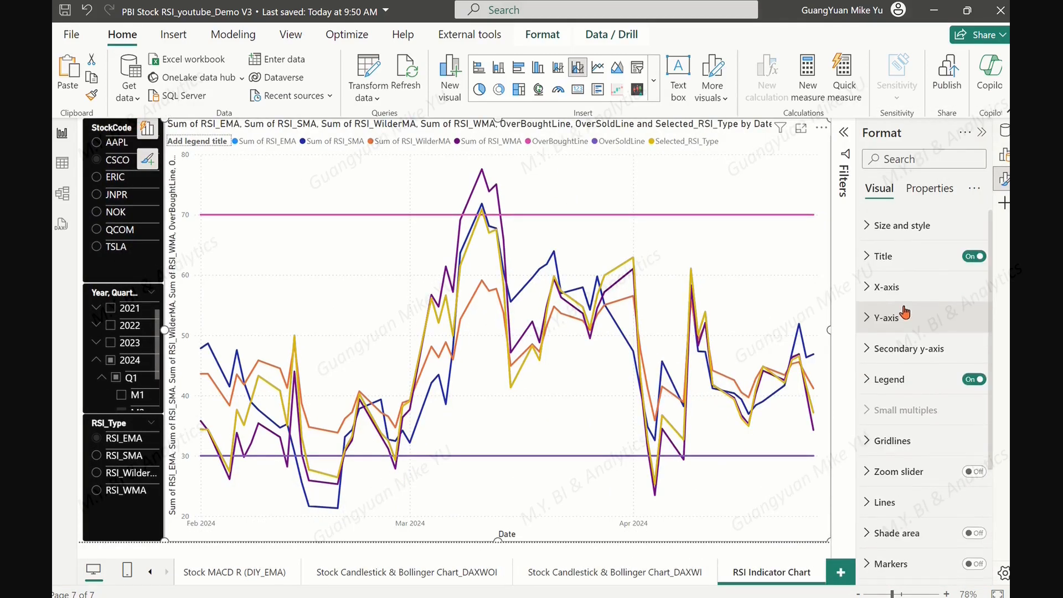
pyautogui.click(881, 225)
pyautogui.scroll(-3, 920, 273)
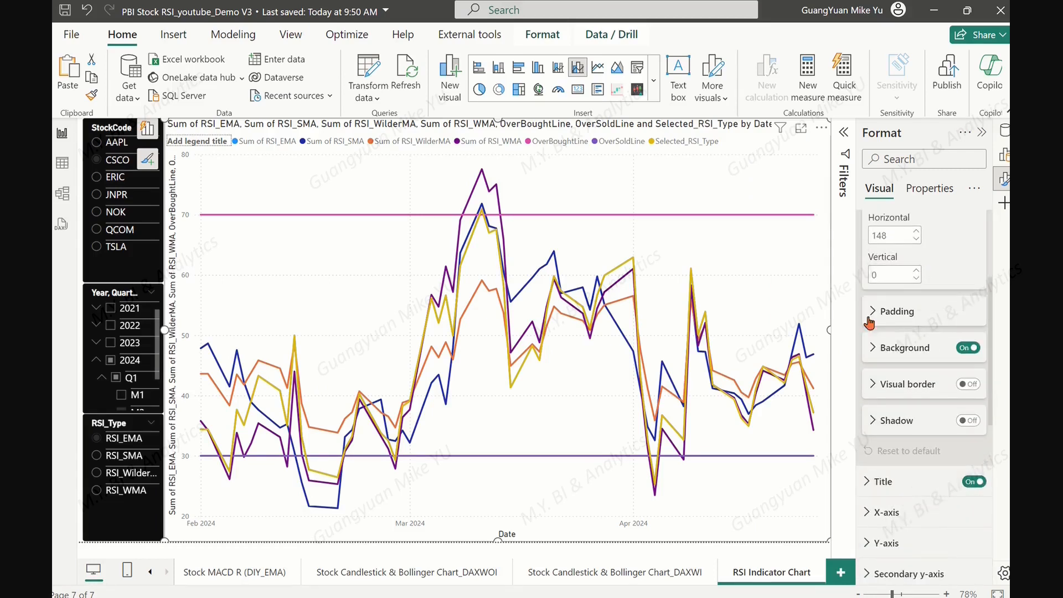
pyautogui.click(874, 347)
pyautogui.scroll(-3, 914, 299)
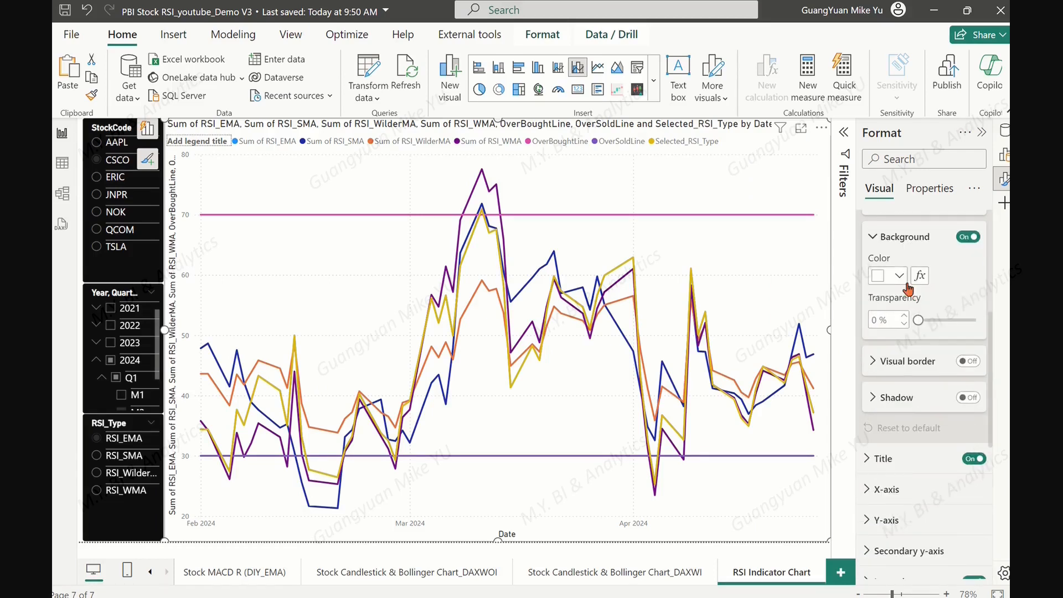
pyautogui.click(891, 275)
pyautogui.click(810, 329)
pyautogui.scroll(5, 941, 302)
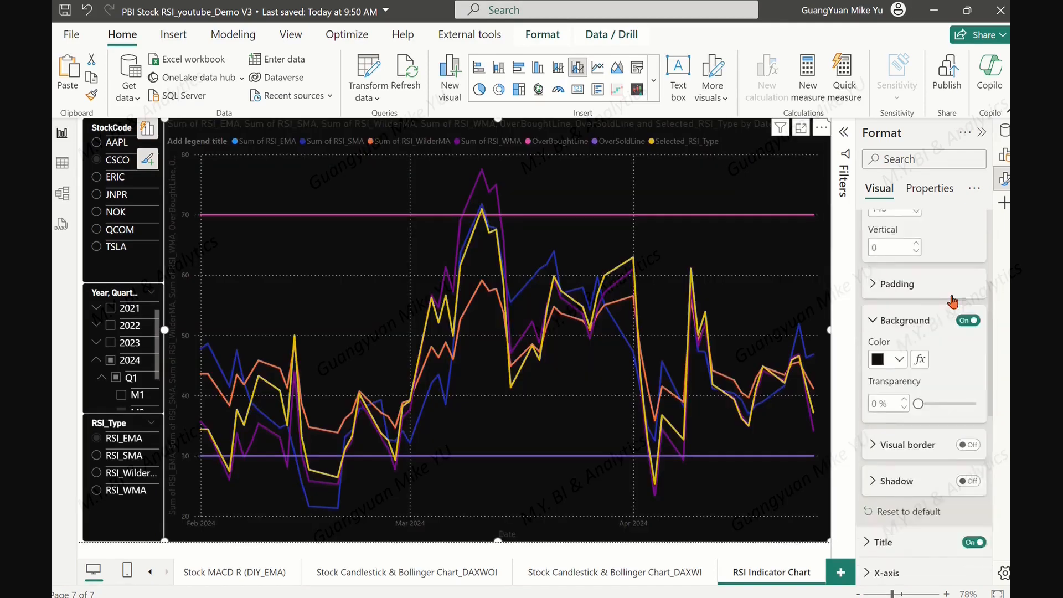
# - Base the chart's title text on the Selected_RSI_Code measure in Tbl_myMeasures and make the title text white
pyautogui.click(870, 263)
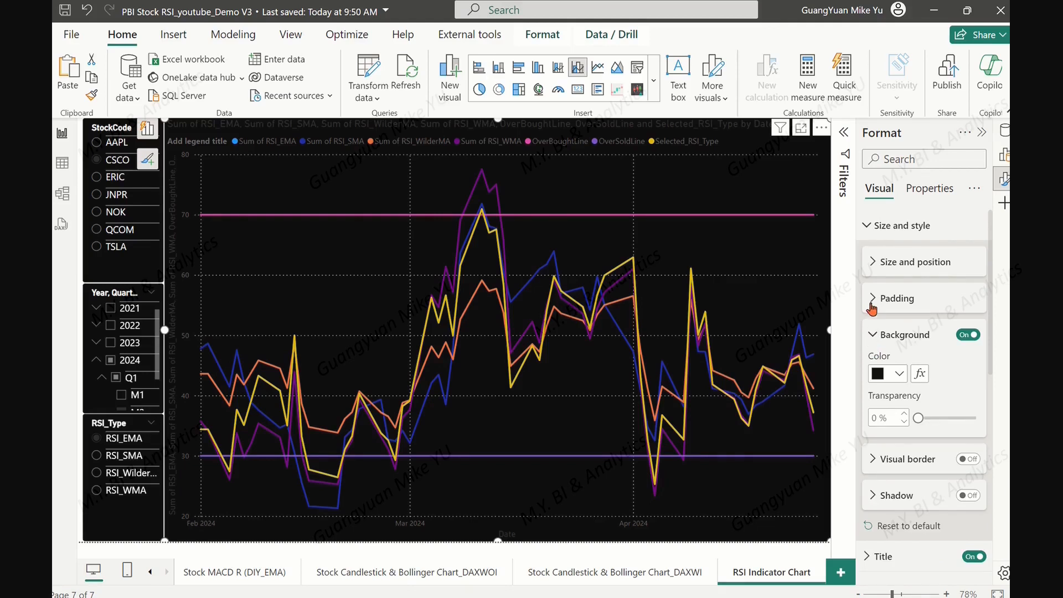
pyautogui.click(872, 334)
pyautogui.scroll(-1, 868, 354)
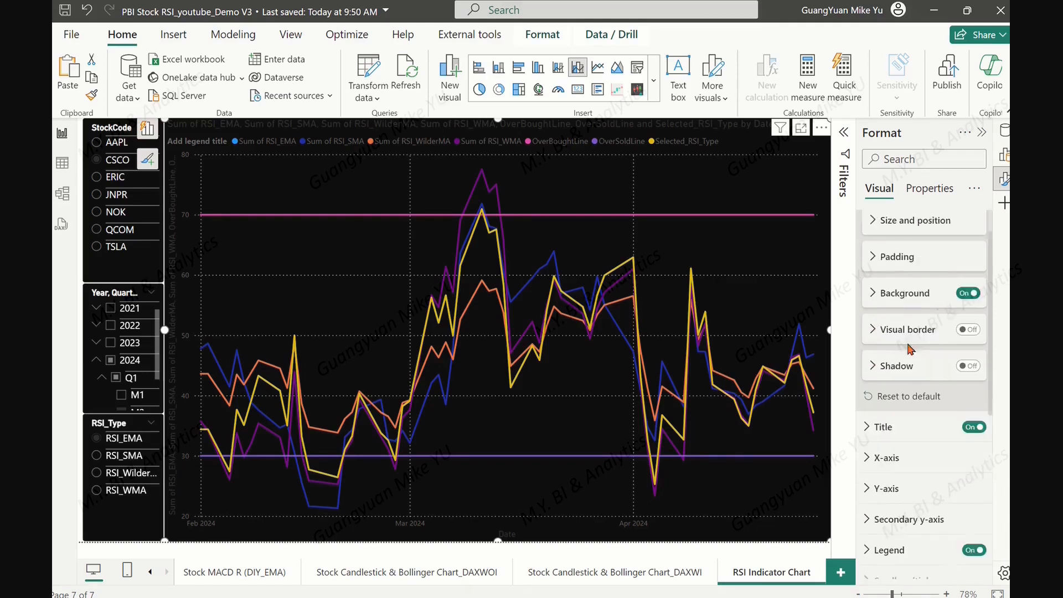
pyautogui.click(867, 418)
pyautogui.scroll(-3, 928, 361)
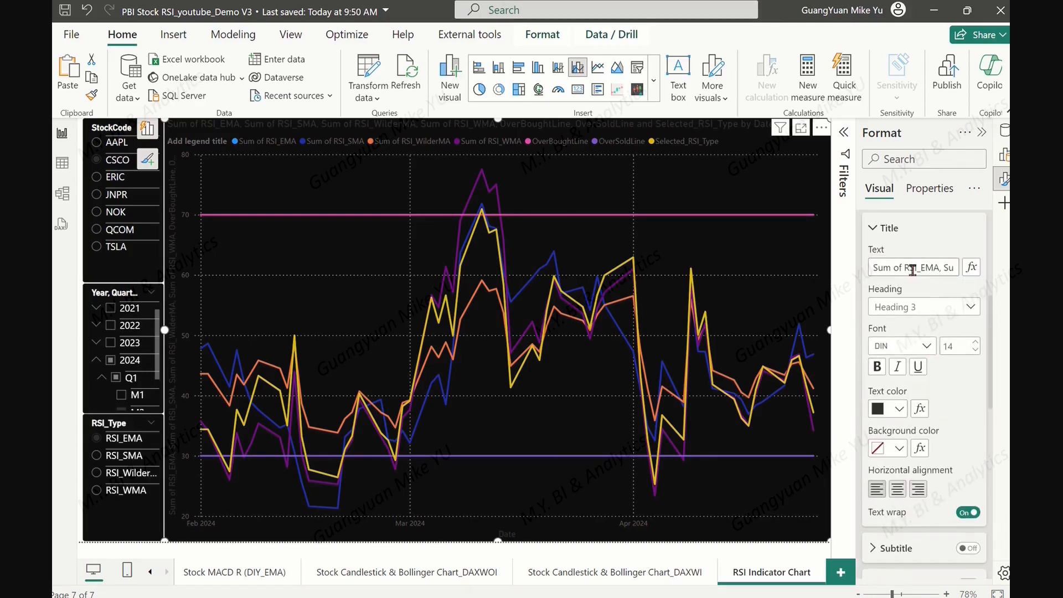
pyautogui.click(971, 268)
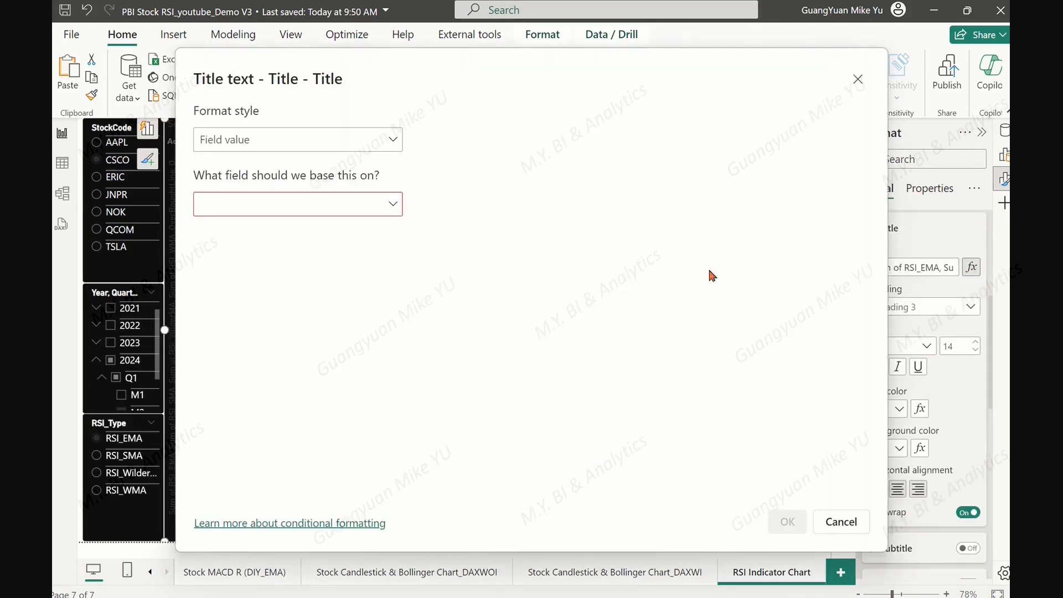
pyautogui.click(394, 204)
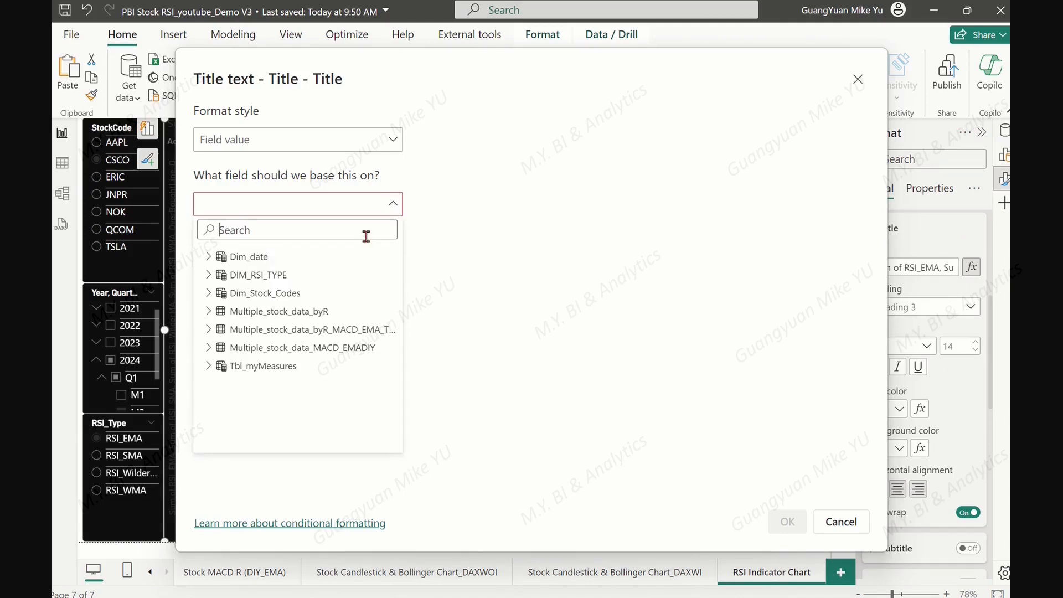
pyautogui.click(209, 367)
pyautogui.click(245, 420)
pyautogui.click(786, 521)
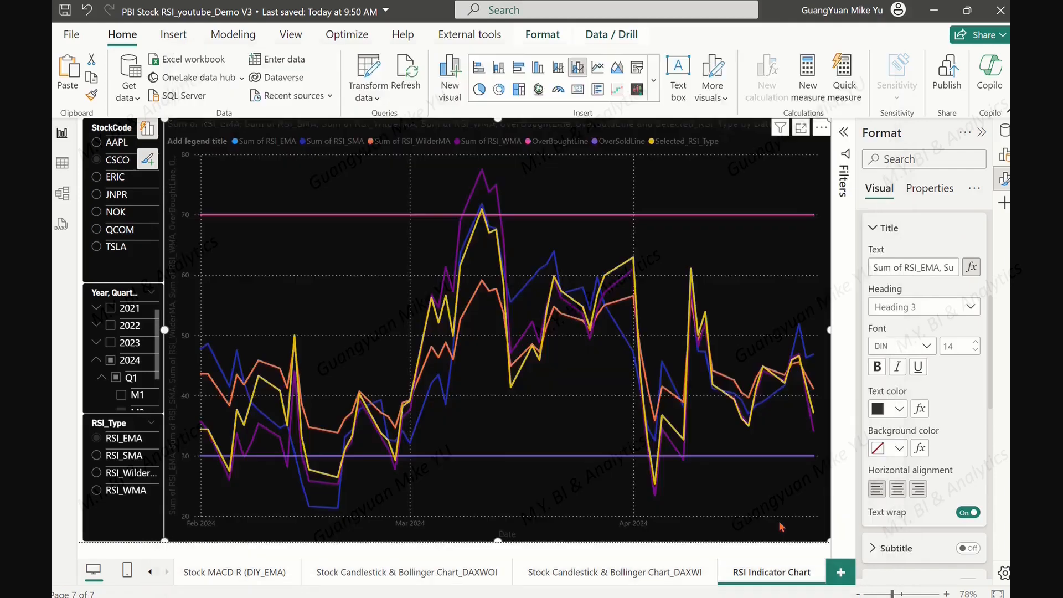
pyautogui.click(901, 409)
pyautogui.click(790, 169)
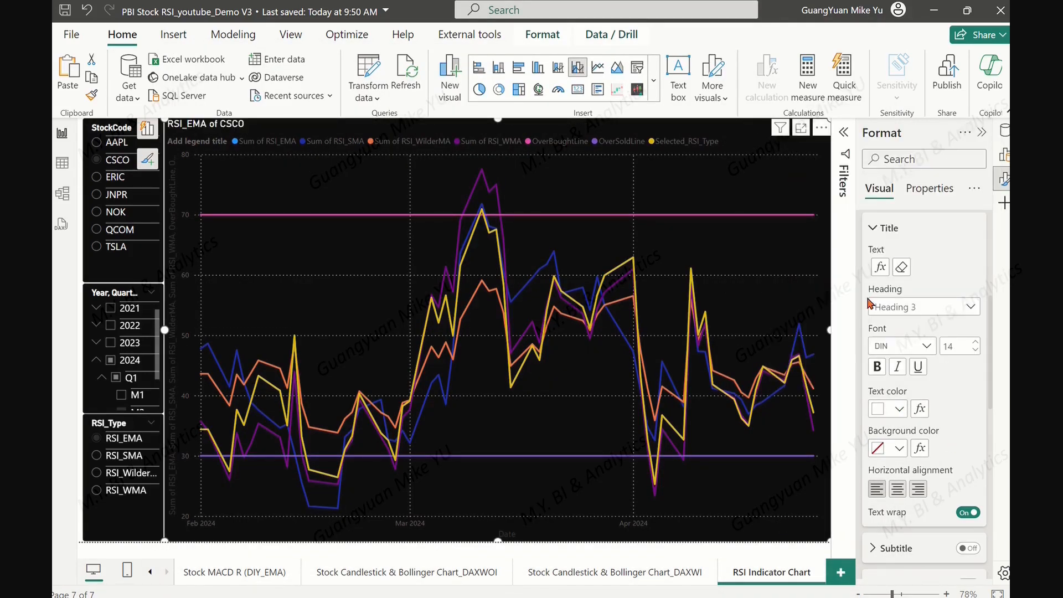
# - Make the chart title bold and centered, and turn off the chart's legend
pyautogui.click(878, 368)
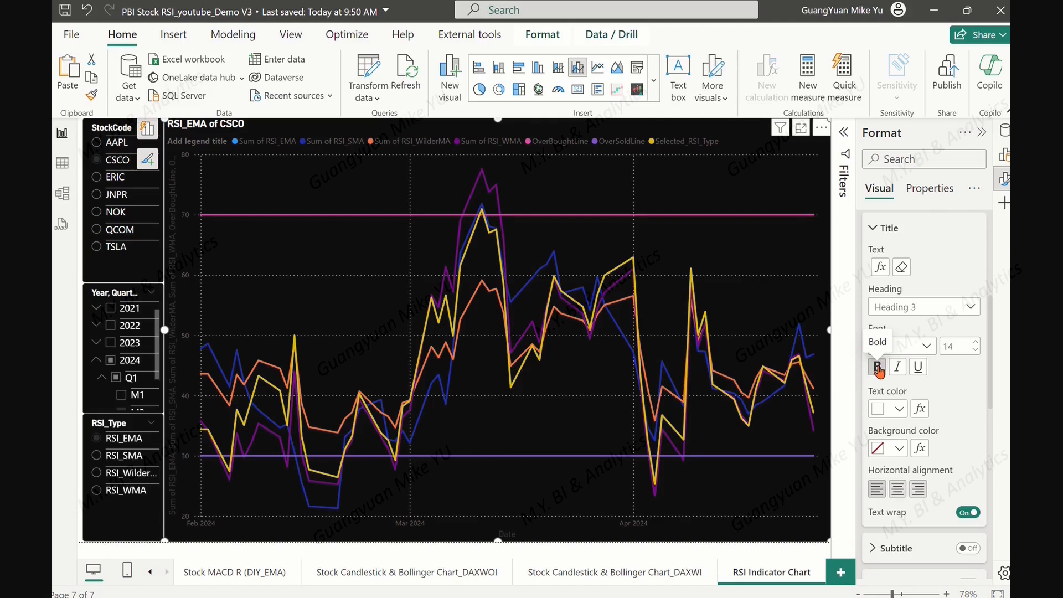
pyautogui.click(898, 488)
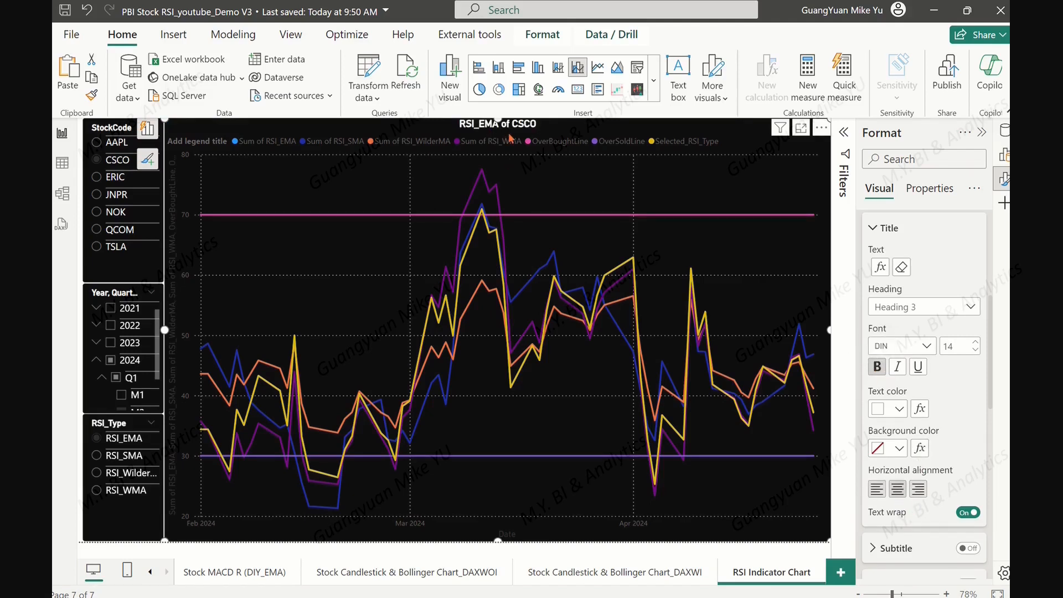
pyautogui.scroll(3, 887, 261)
pyautogui.click(881, 408)
pyautogui.scroll(-3, 921, 382)
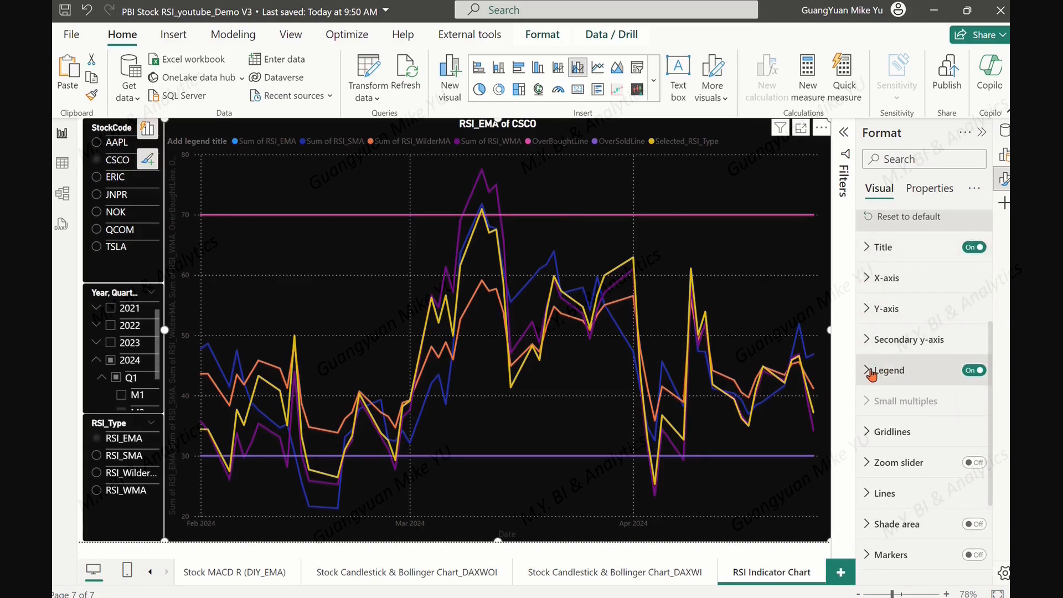
pyautogui.click(967, 373)
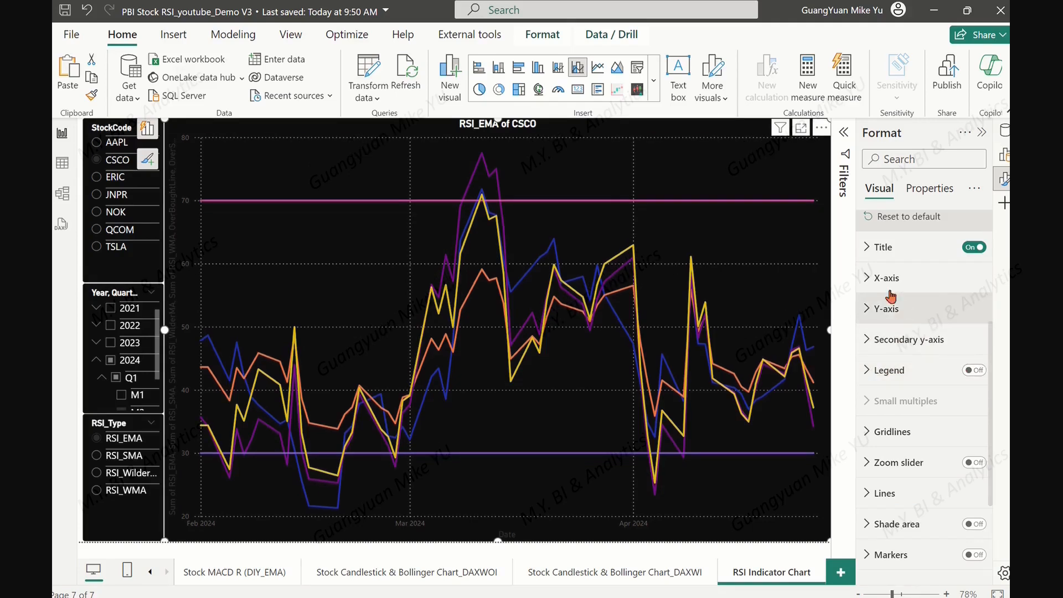
# - Set the X-axis value labels to white and turn off the X-axis title
pyautogui.click(867, 279)
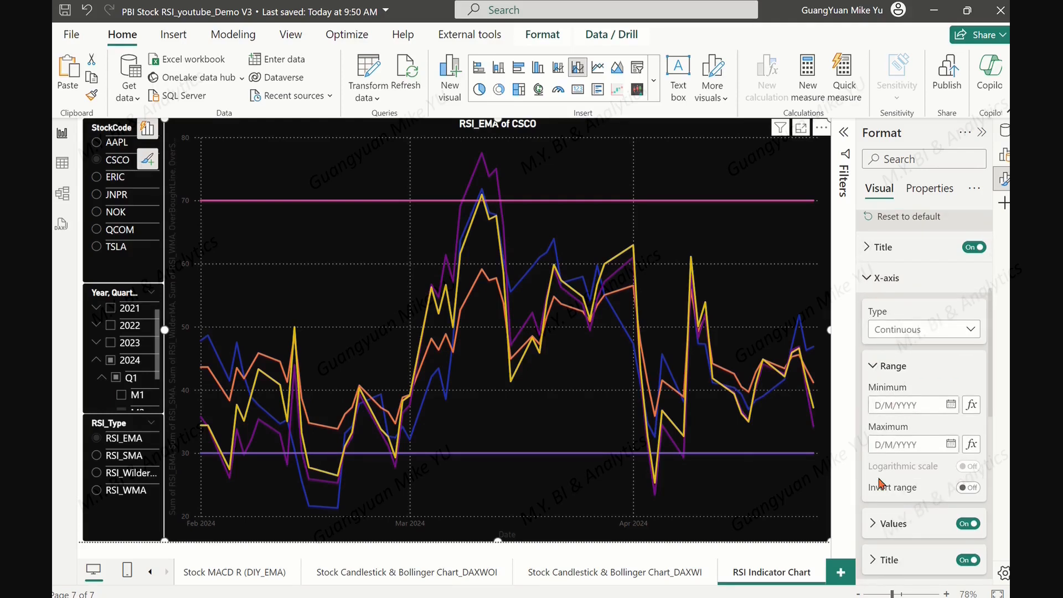
pyautogui.click(875, 526)
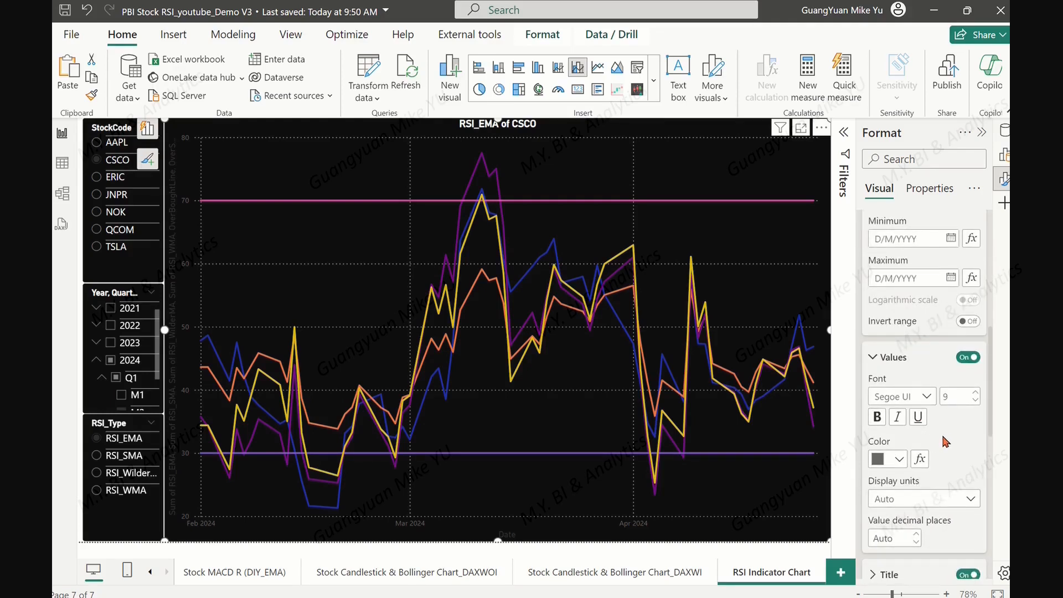
pyautogui.click(899, 459)
pyautogui.click(789, 218)
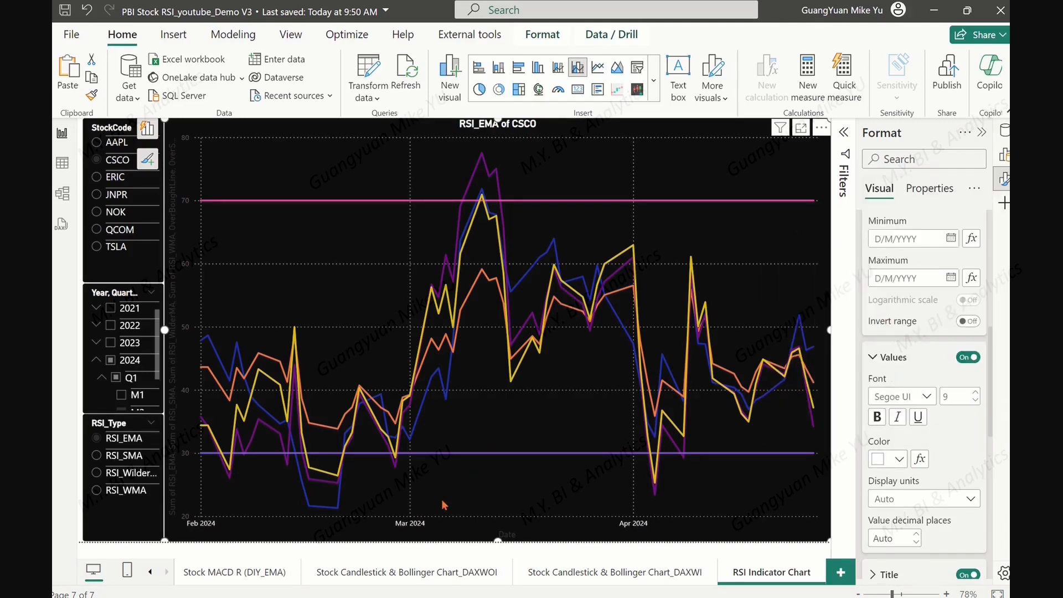
pyautogui.click(879, 364)
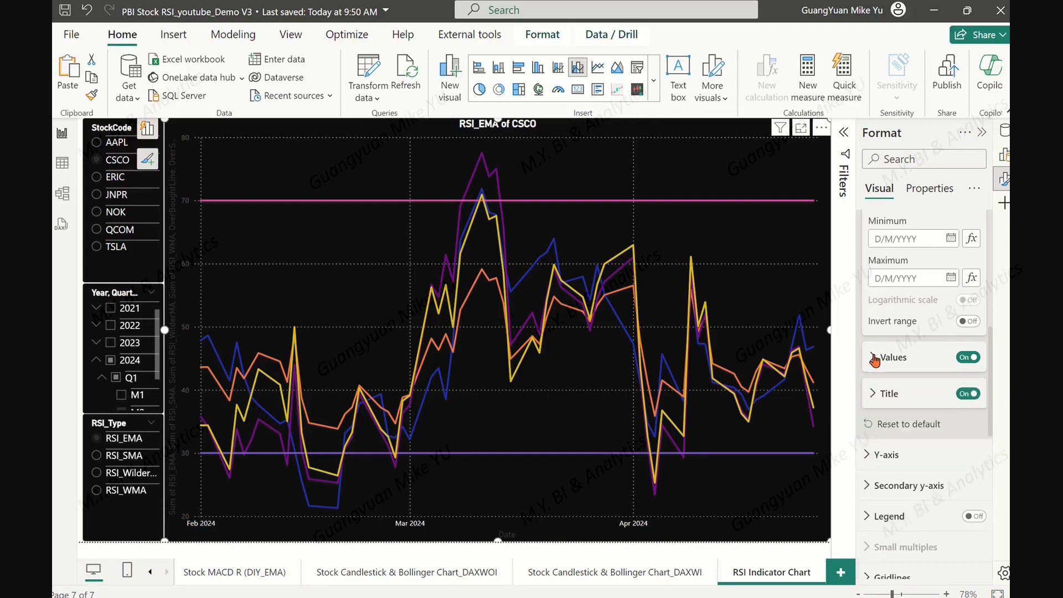
pyautogui.click(963, 394)
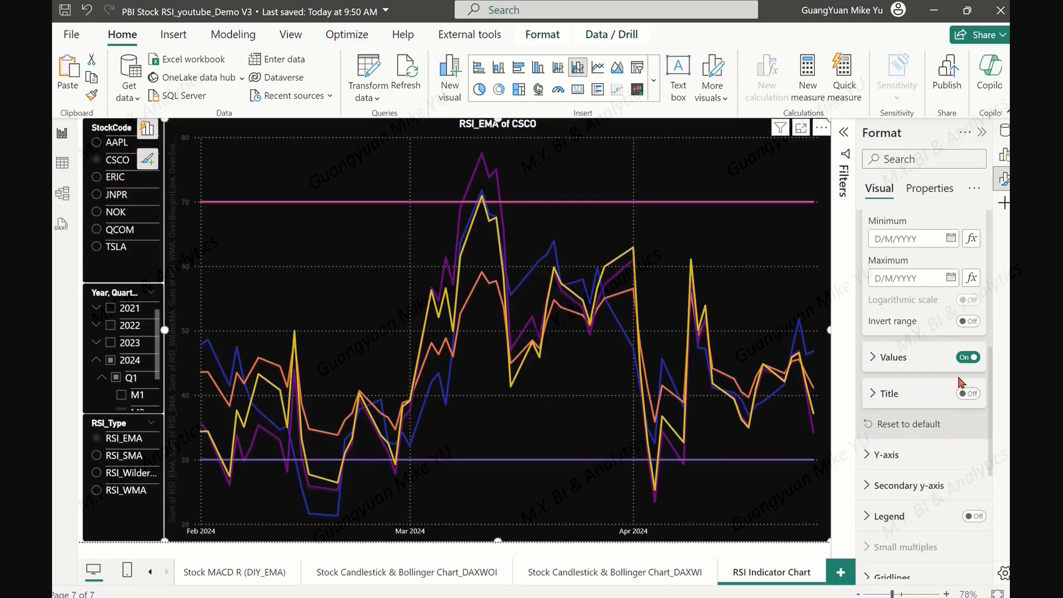
pyautogui.scroll(3, 919, 360)
pyautogui.click(874, 223)
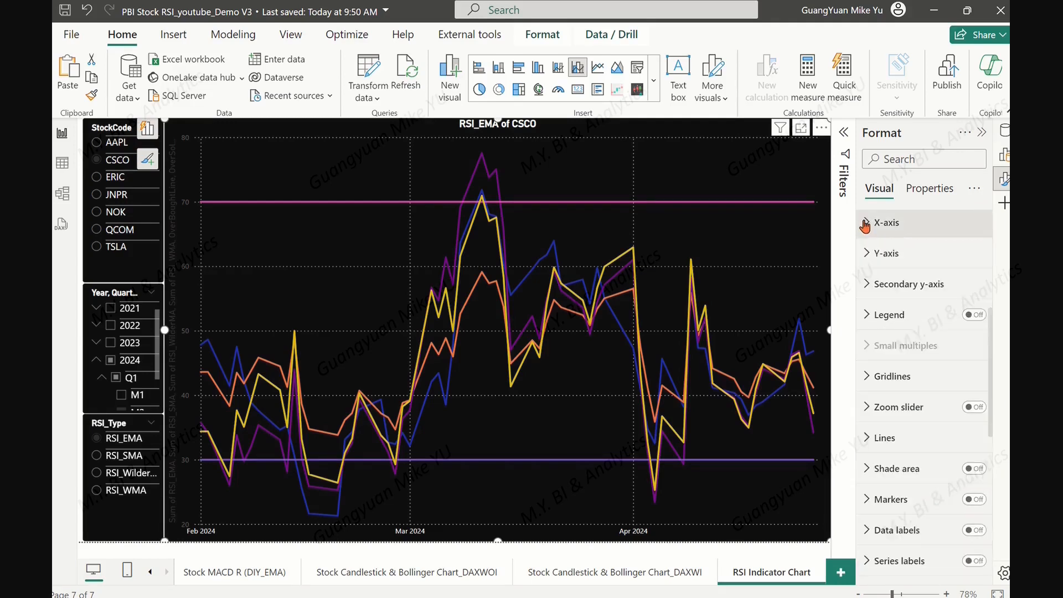
# - Turn off the Y-axis title and set the Y-axis value labels to white
pyautogui.click(866, 254)
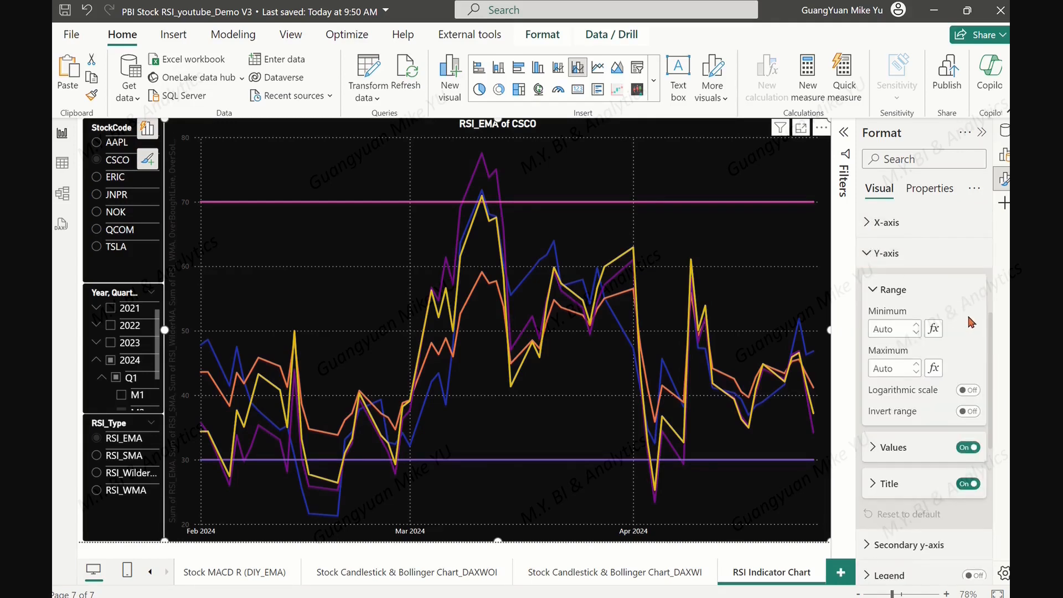
pyautogui.scroll(-1, 969, 321)
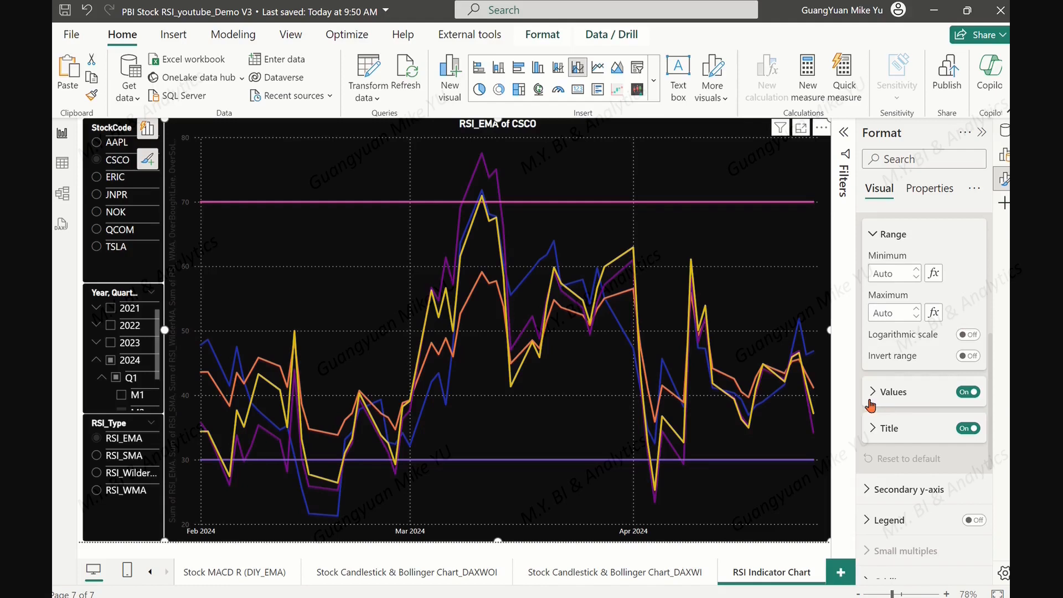
pyautogui.click(968, 428)
pyautogui.click(873, 393)
pyautogui.scroll(-2, 915, 370)
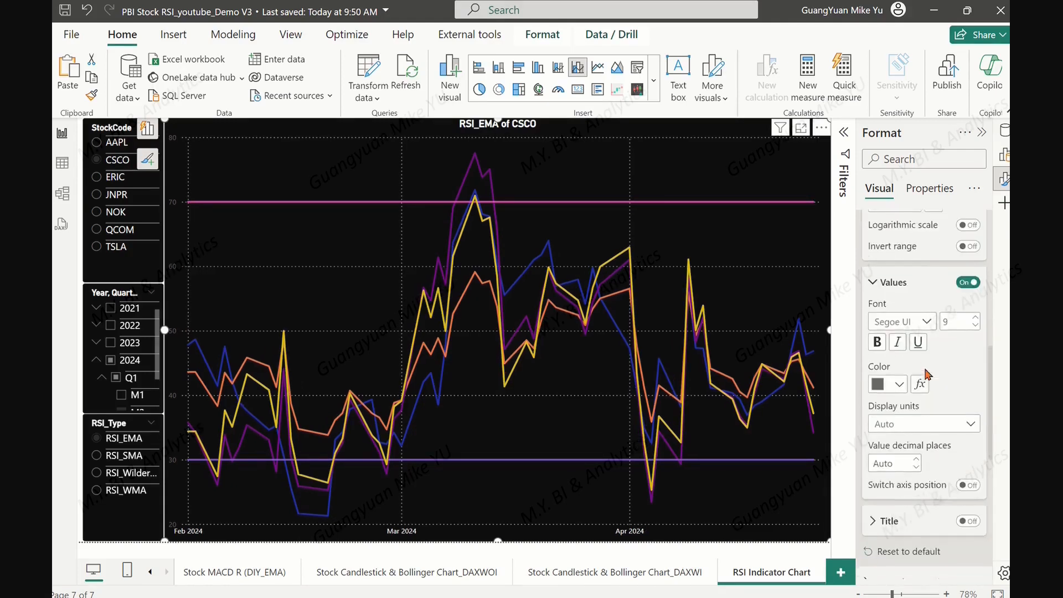
pyautogui.click(898, 382)
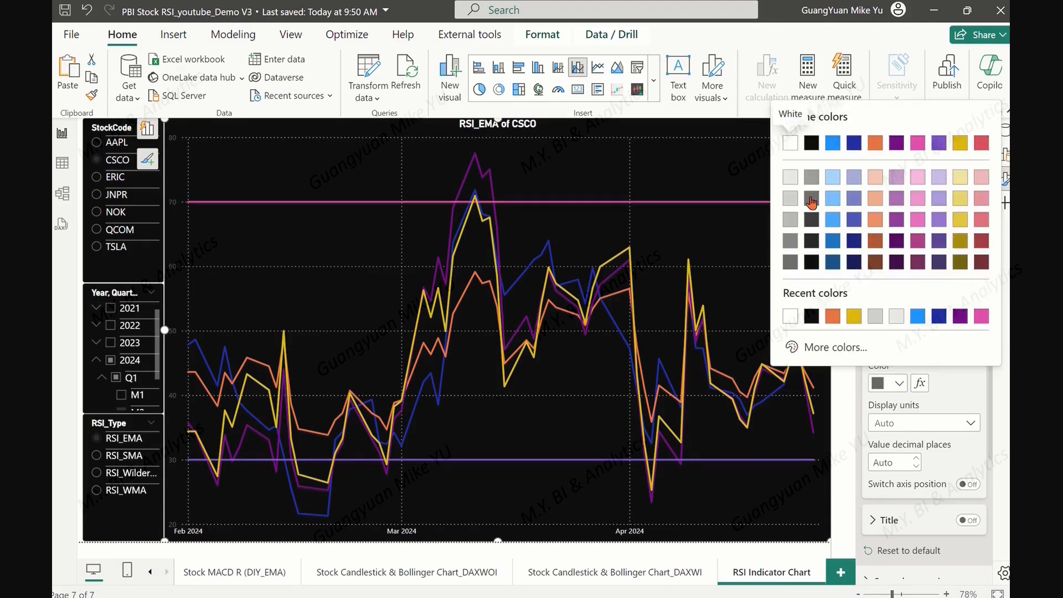
pyautogui.click(787, 144)
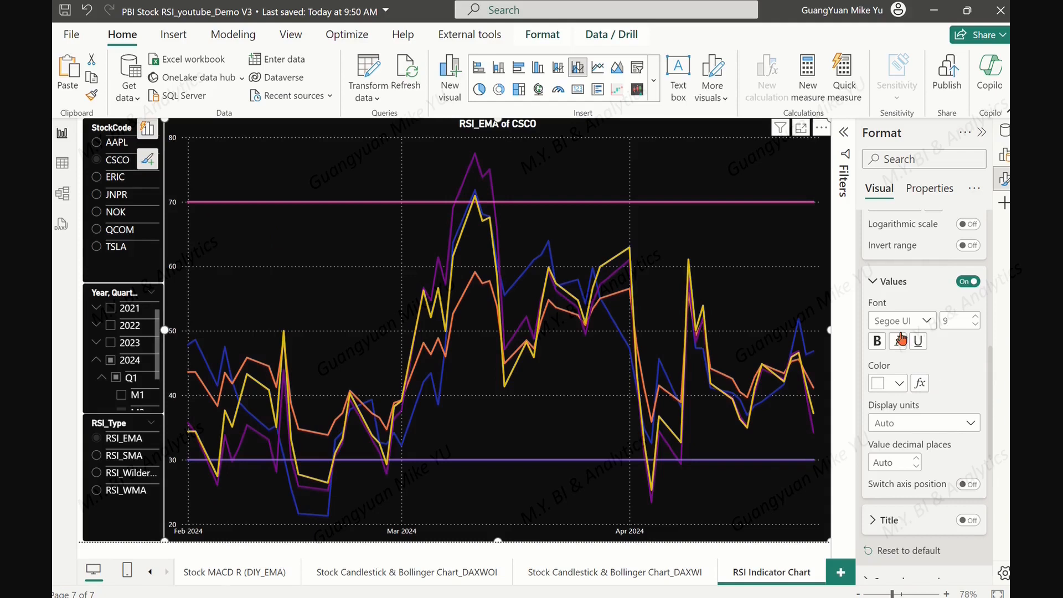
pyautogui.click(874, 281)
# - Format the Selected_RSI_Type line with a 2 px width and an orange color
pyautogui.scroll(-2, 941, 385)
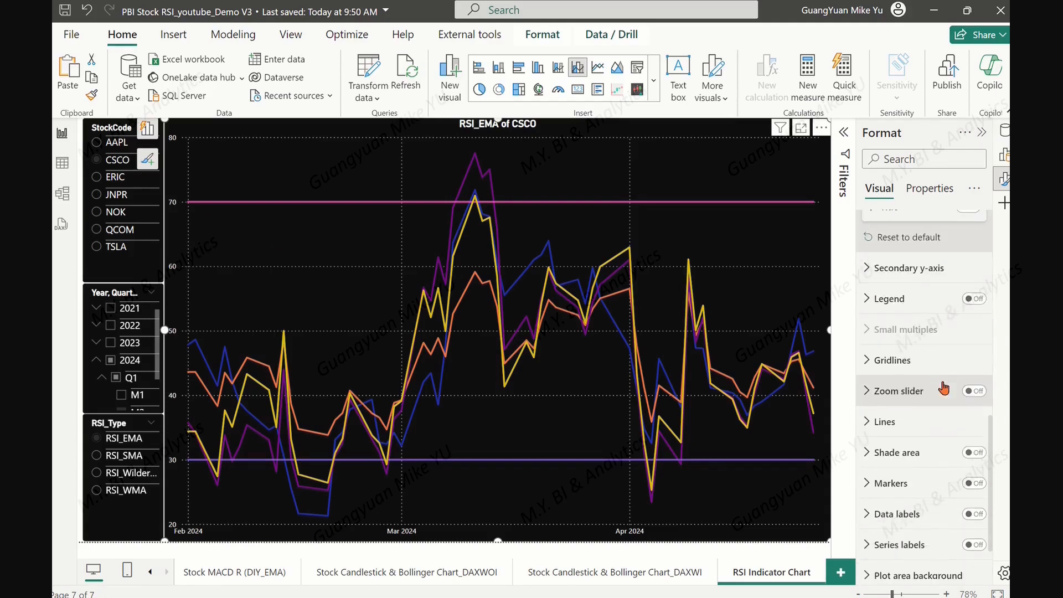
pyautogui.scroll(-2, 902, 371)
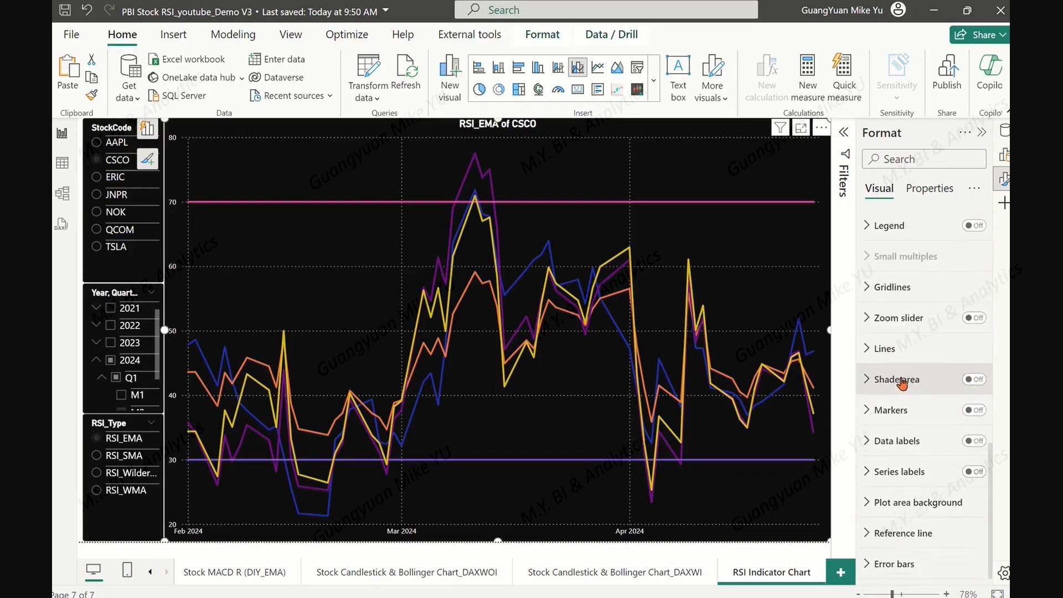
pyautogui.click(867, 349)
pyautogui.scroll(-1, 974, 373)
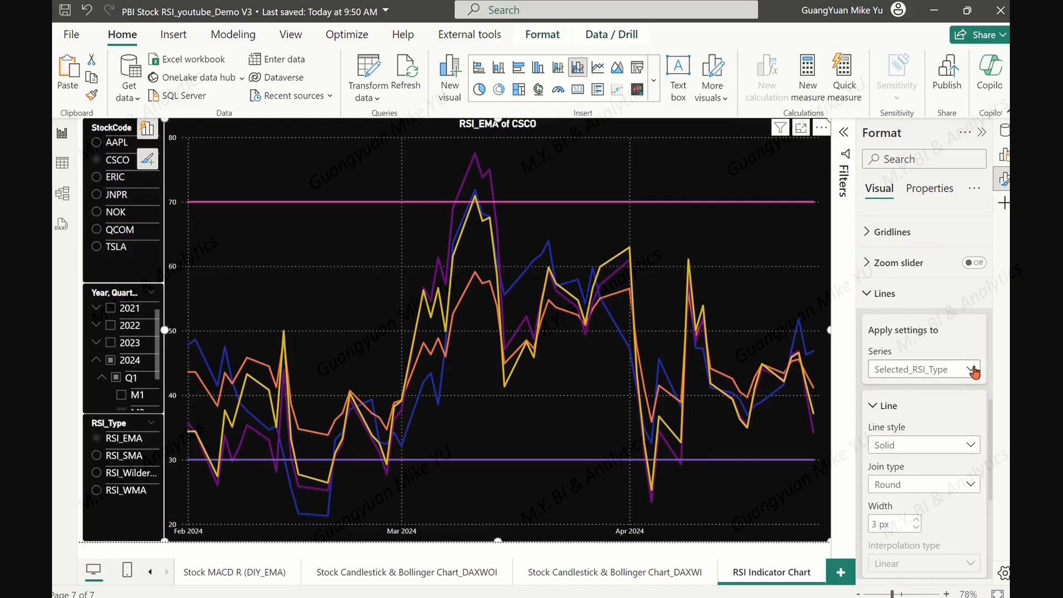
pyautogui.scroll(-1, 974, 373)
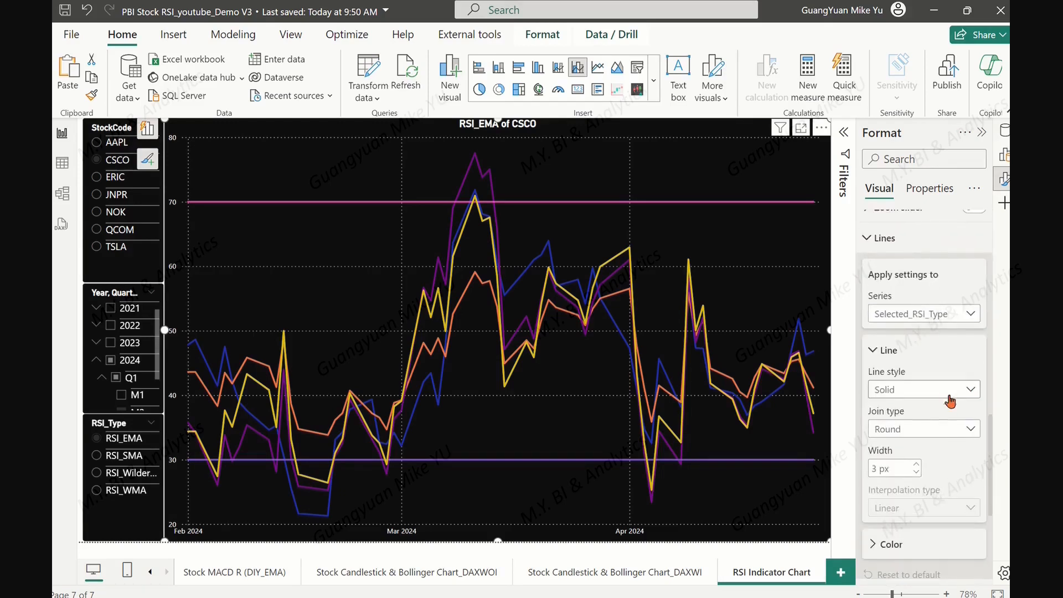
pyautogui.click(916, 473)
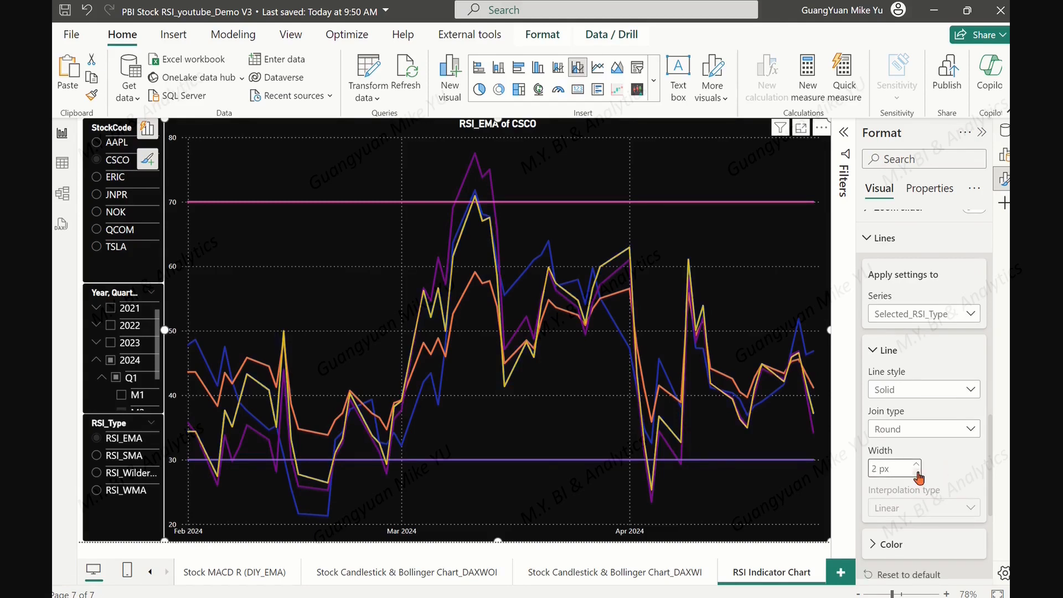
pyautogui.click(916, 464)
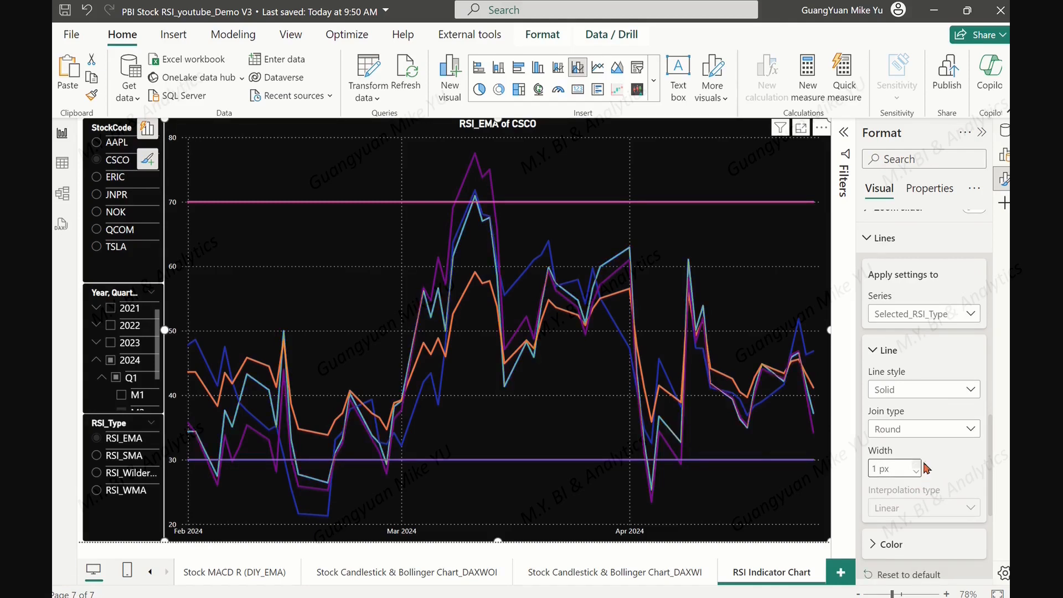
pyautogui.scroll(-2, 902, 454)
pyautogui.click(873, 435)
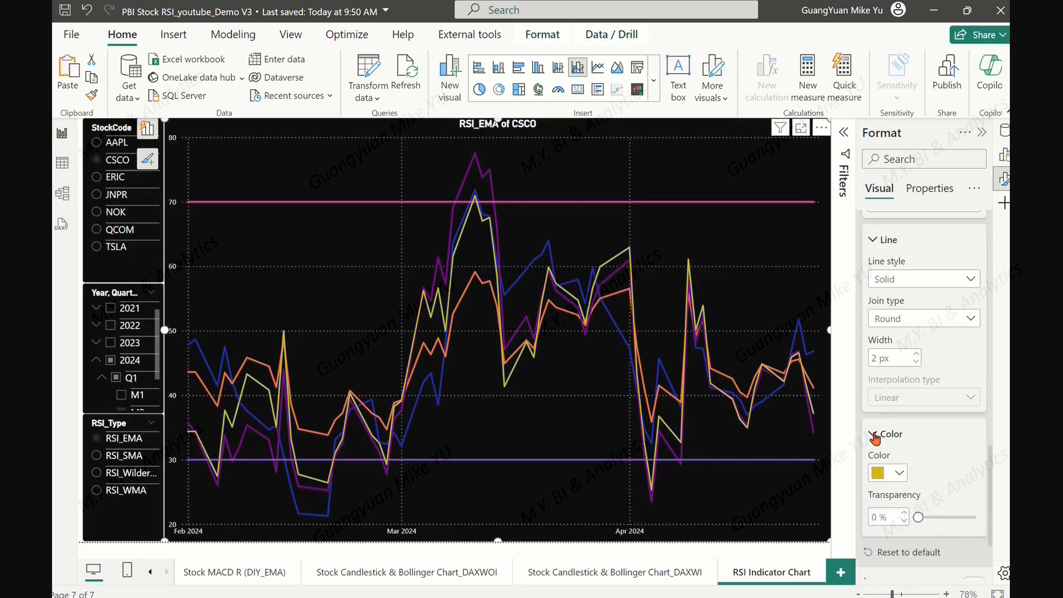
pyautogui.click(896, 473)
pyautogui.click(876, 233)
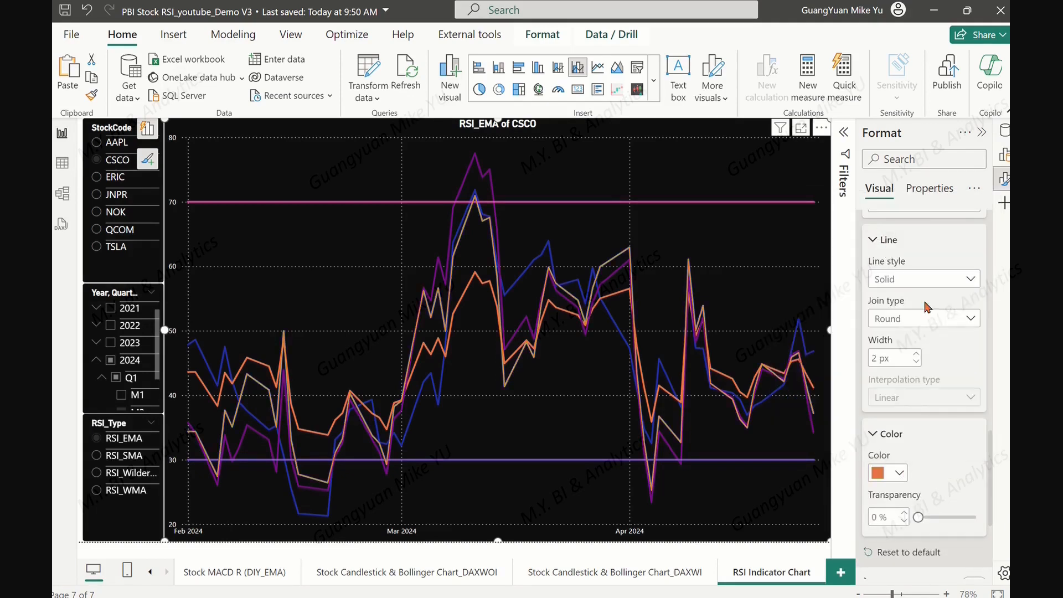
# - Format the Sum of RSI_EMA line as dotted, 1 px wide and light gray
pyautogui.scroll(3, 968, 370)
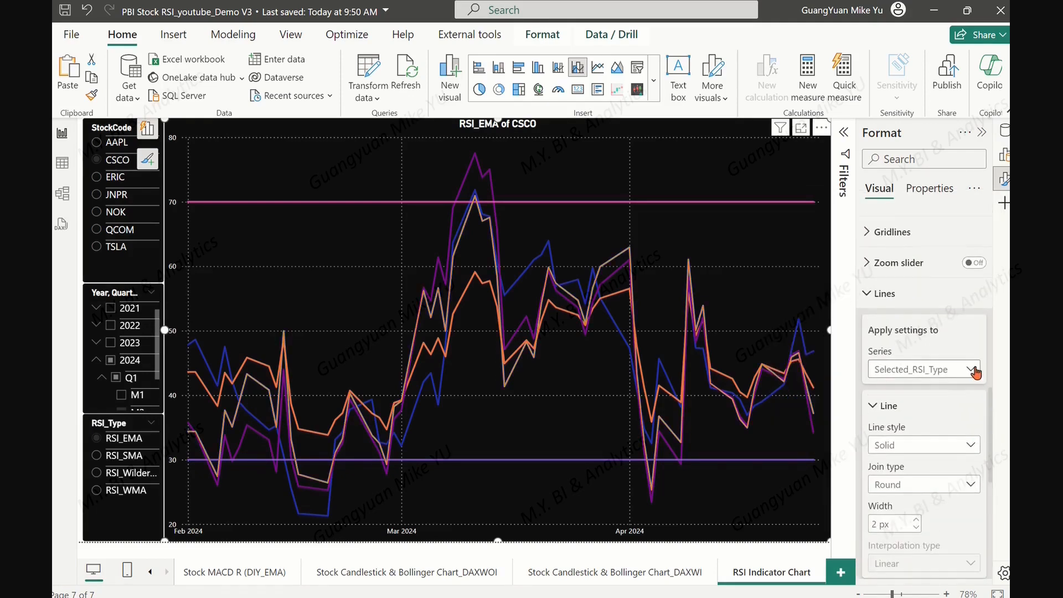
pyautogui.click(970, 370)
pyautogui.click(933, 407)
pyautogui.scroll(-2, 952, 366)
pyautogui.click(970, 335)
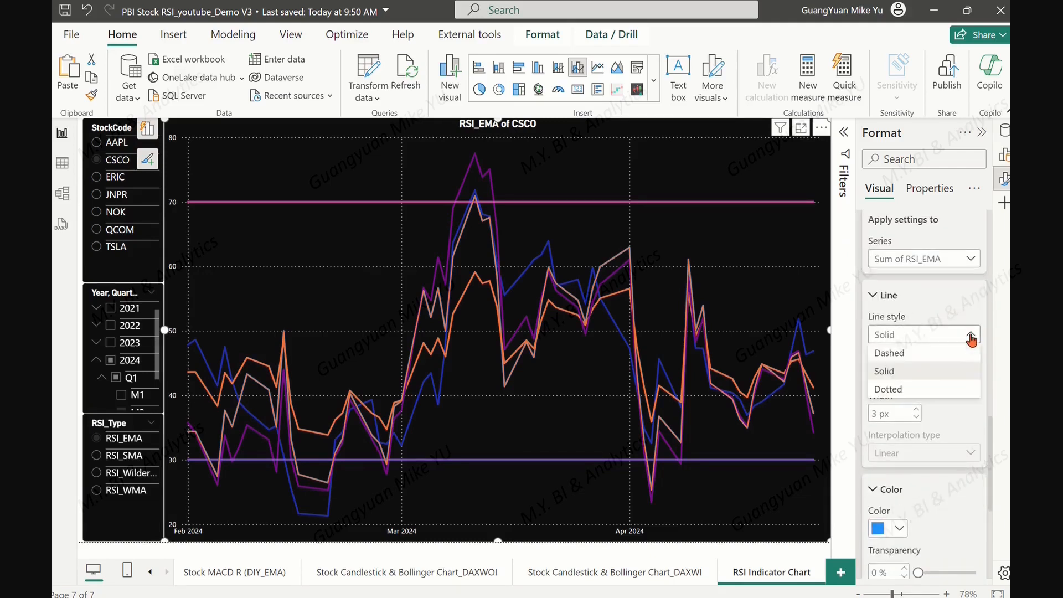
pyautogui.click(908, 389)
pyautogui.click(916, 417)
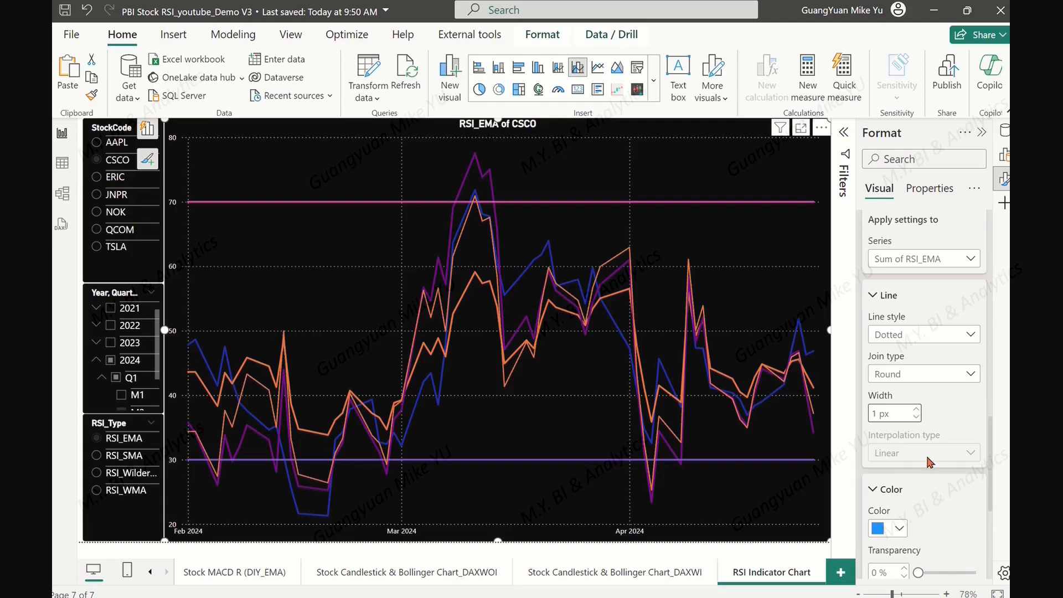
pyautogui.scroll(-3, 926, 457)
pyautogui.click(899, 417)
pyautogui.click(793, 237)
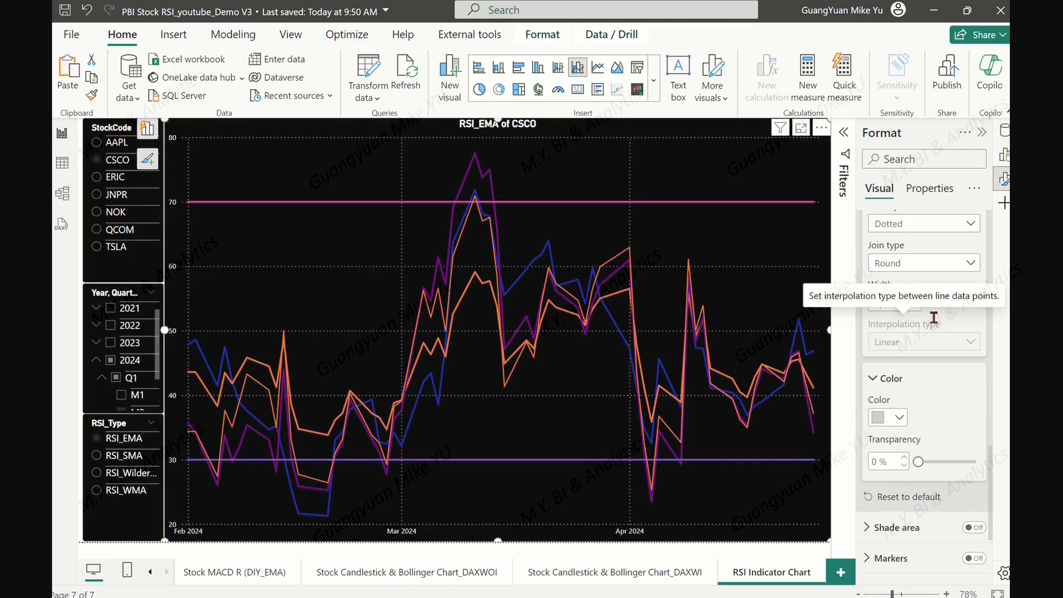
# - Format the Sum of RSI_SMA line as dotted, 1 px wide and light gray
pyautogui.scroll(3, 934, 317)
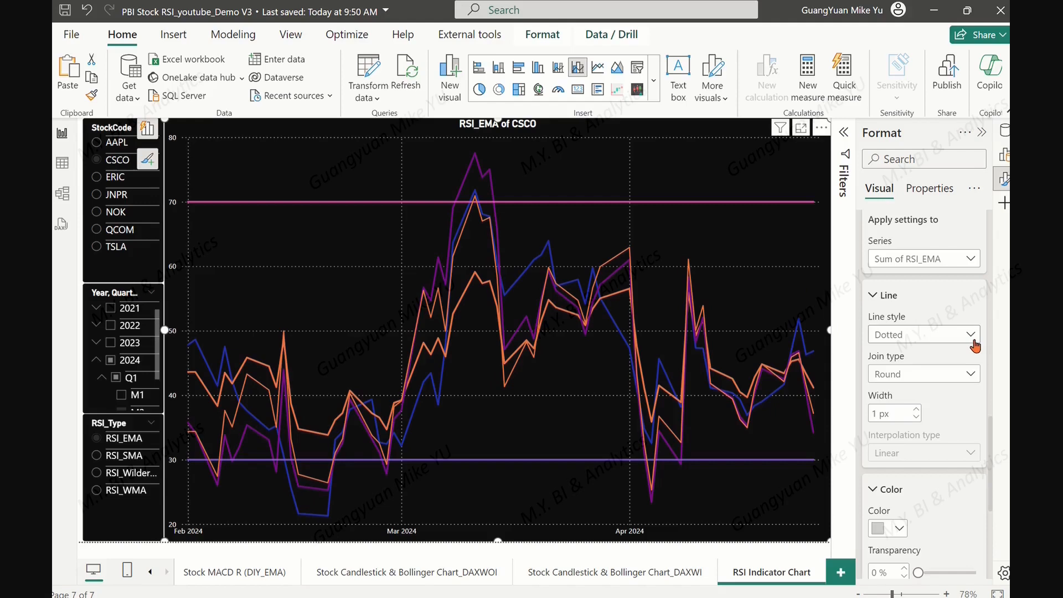
pyautogui.click(974, 260)
pyautogui.click(913, 311)
pyautogui.click(969, 334)
pyautogui.click(908, 387)
pyautogui.click(916, 418)
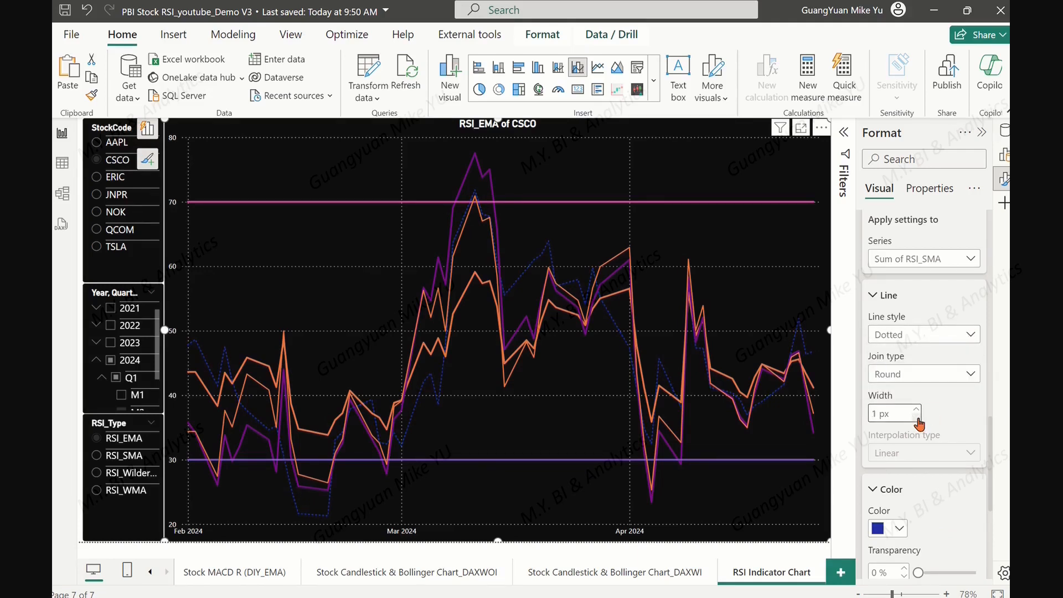
pyautogui.scroll(-1, 919, 424)
pyautogui.click(898, 473)
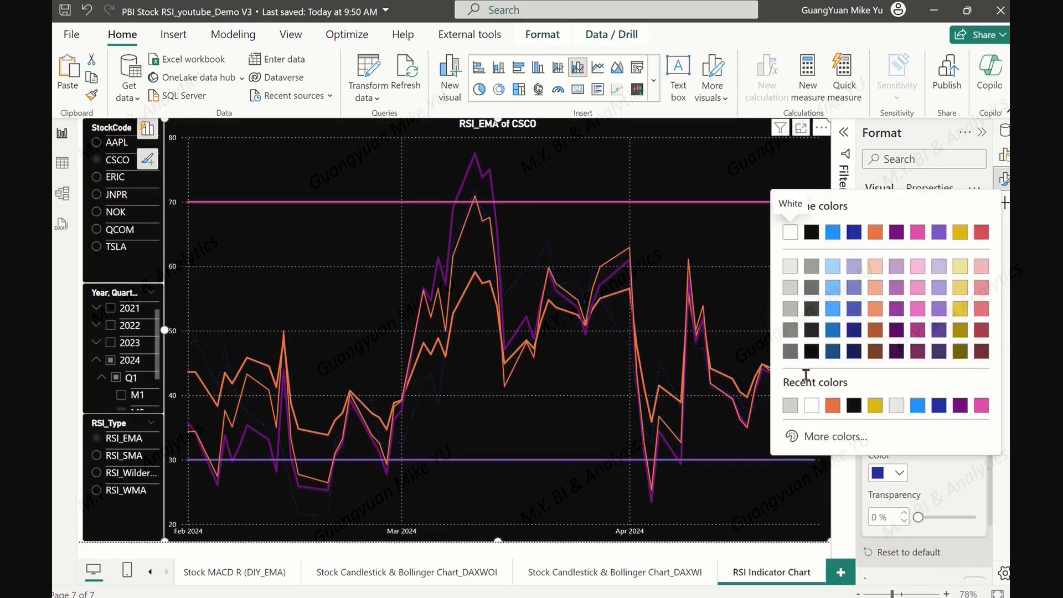
pyautogui.click(790, 290)
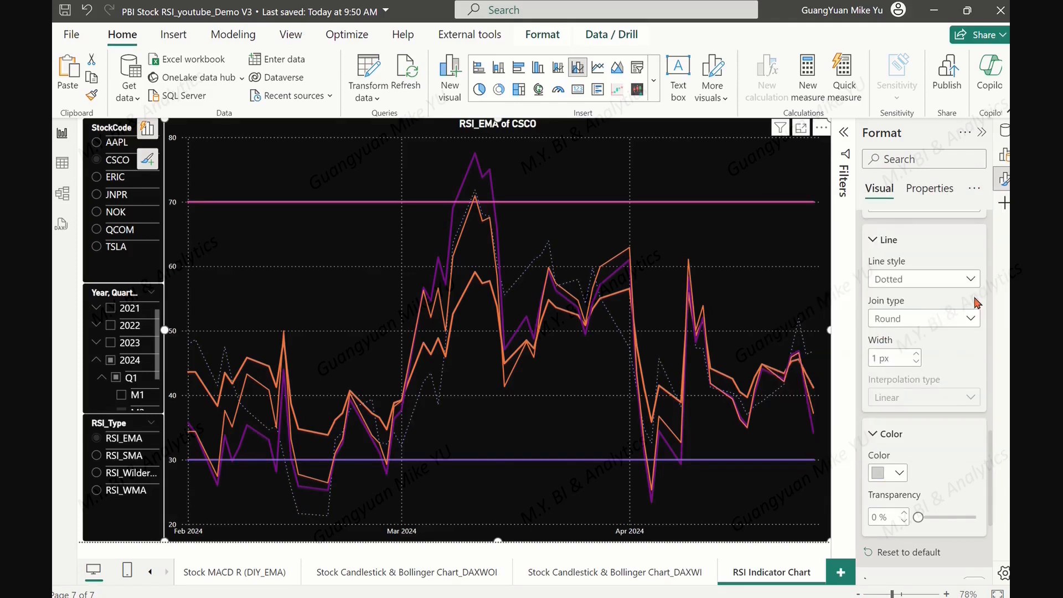
# - Format the Sum of RSI_WilderMA line as dotted, 1 px wide and light gray
pyautogui.scroll(4, 975, 295)
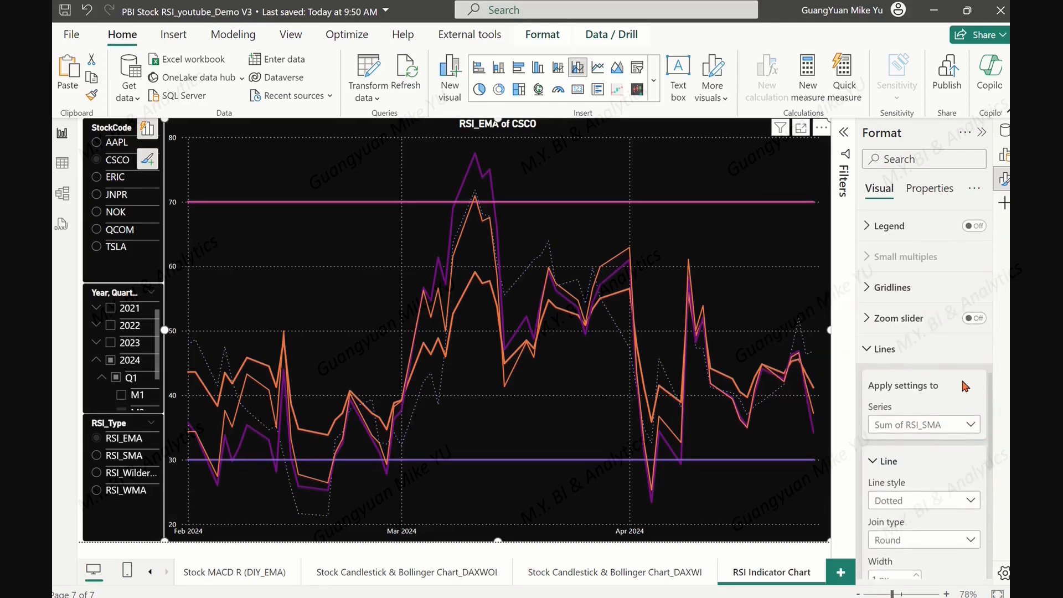
pyautogui.click(972, 426)
pyautogui.click(940, 500)
pyautogui.scroll(-2, 942, 382)
pyautogui.scroll(-2, 941, 377)
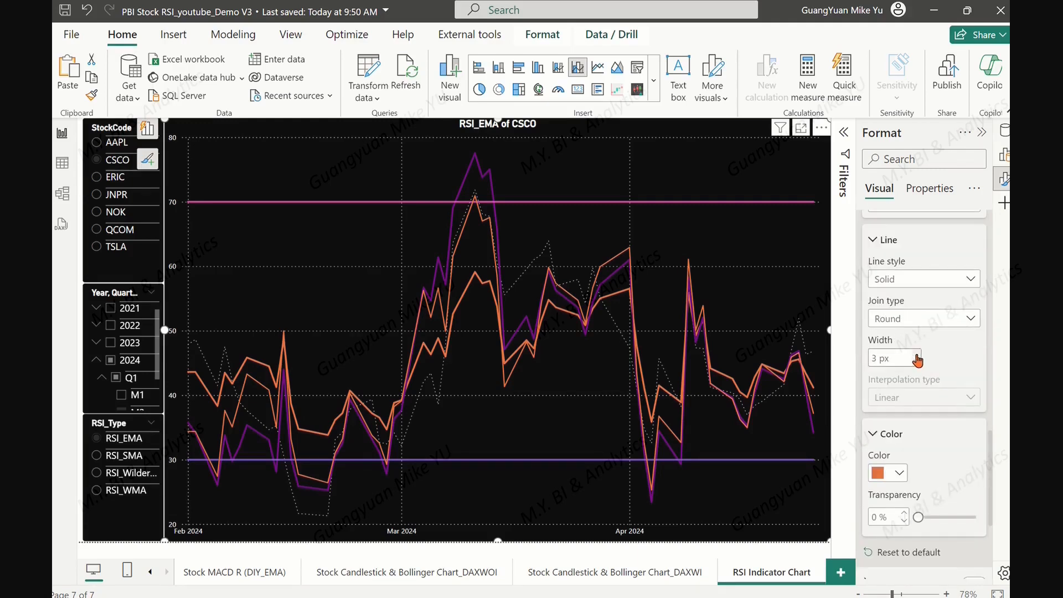
pyautogui.click(970, 279)
pyautogui.click(935, 334)
pyautogui.click(917, 361)
pyautogui.click(916, 362)
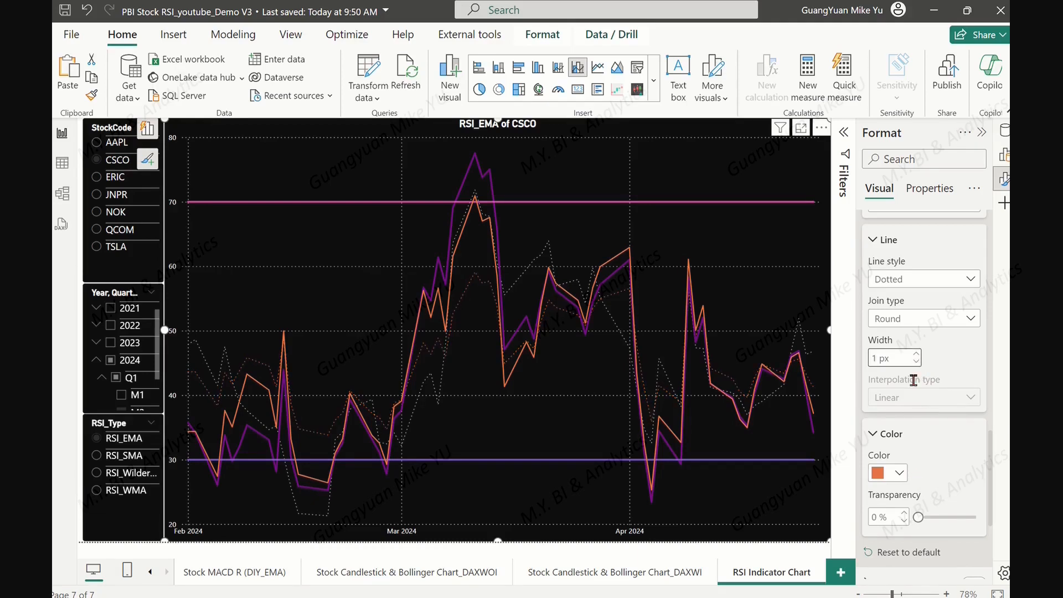
pyautogui.click(915, 354)
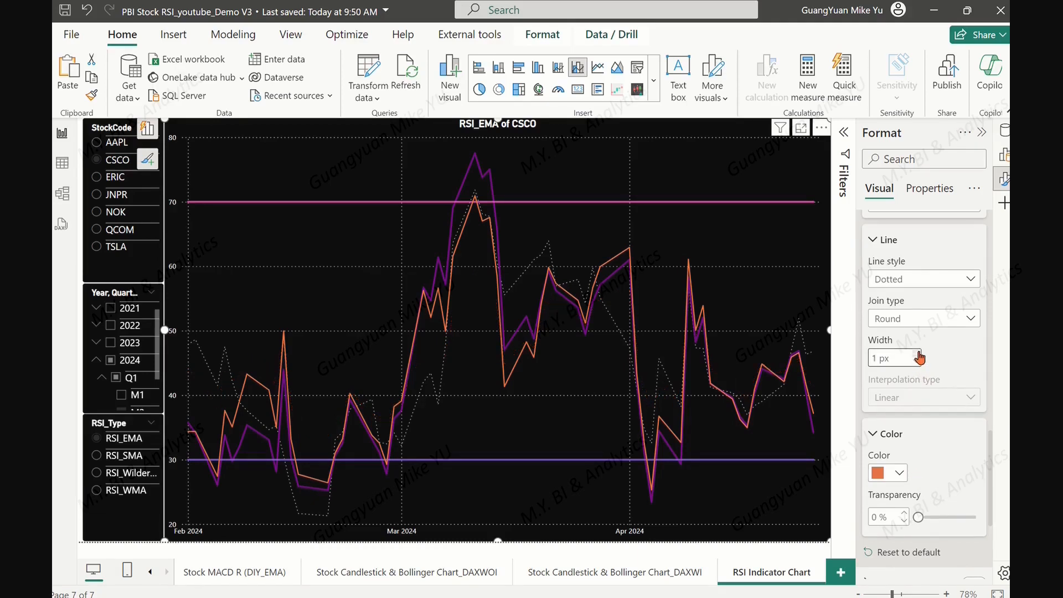
pyautogui.click(888, 473)
pyautogui.click(792, 291)
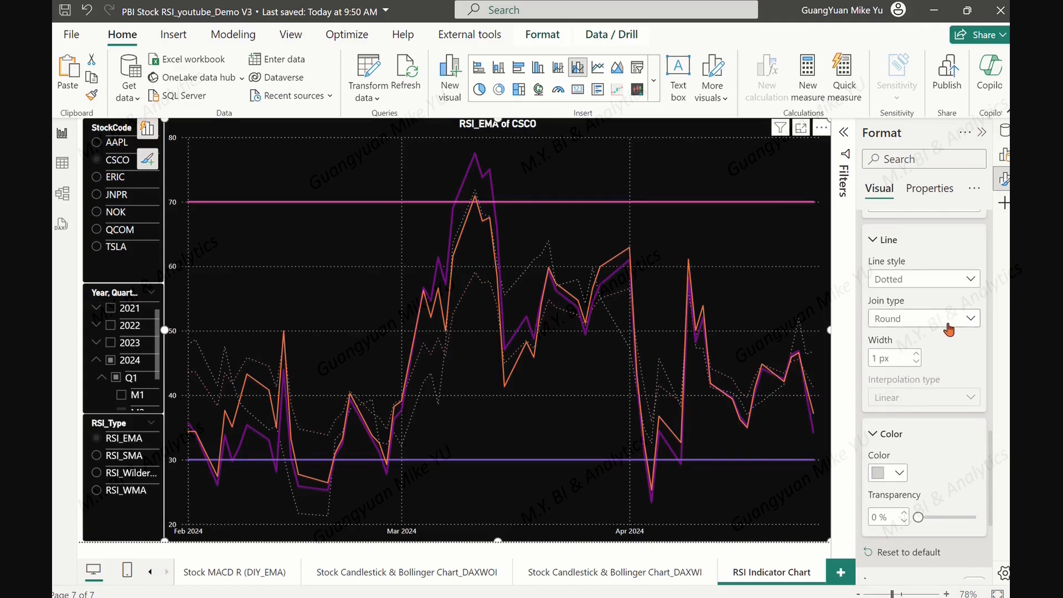
# - Format the Sum of RSI_WMA line as dotted, 1 px wide and light gray
pyautogui.scroll(-3, 949, 331)
pyautogui.scroll(4, 948, 331)
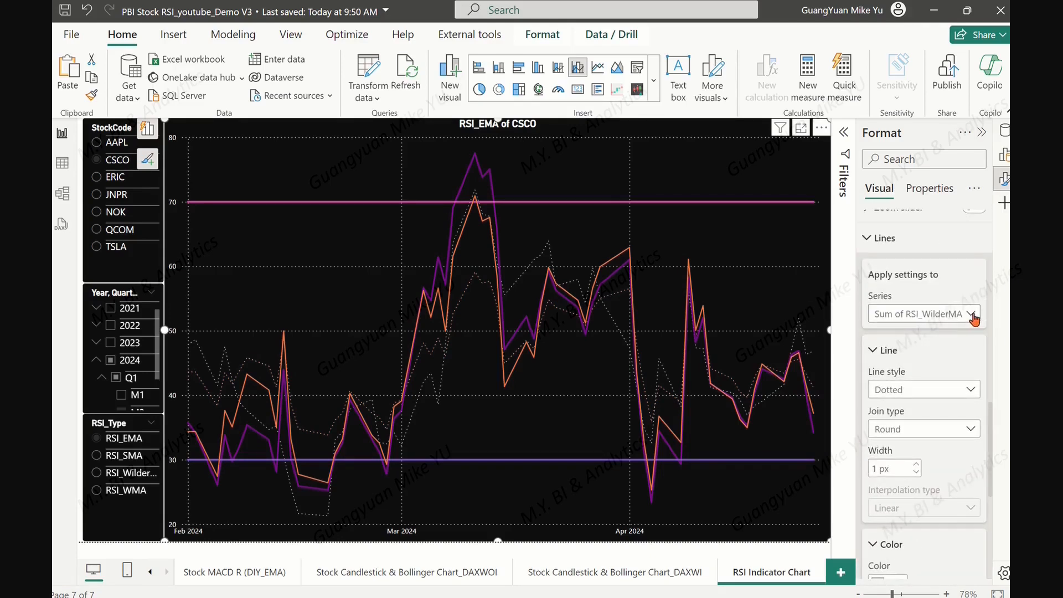
pyautogui.click(966, 314)
pyautogui.click(939, 404)
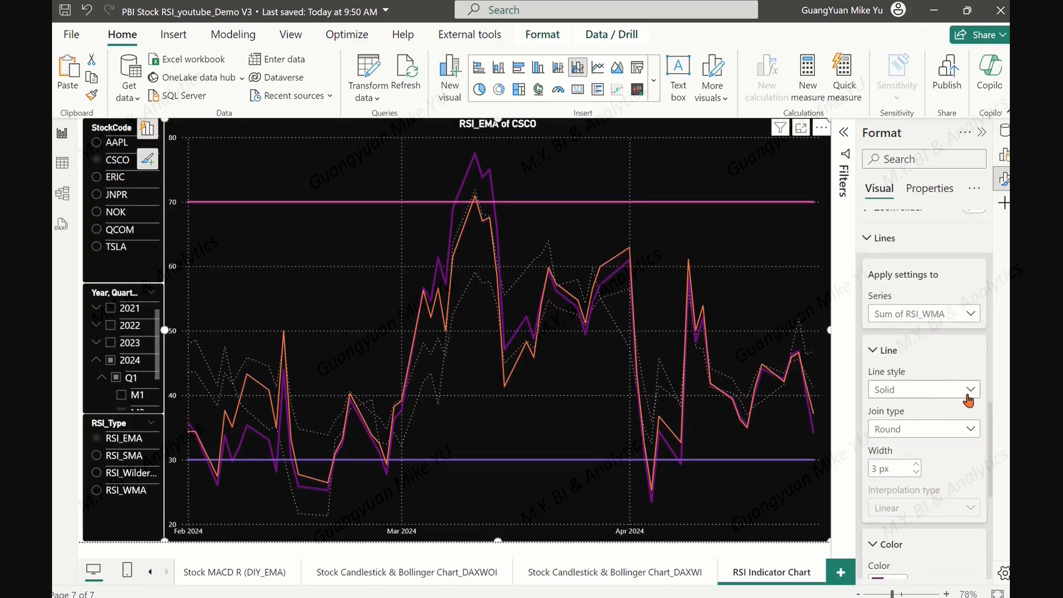
pyautogui.click(972, 392)
pyautogui.click(954, 419)
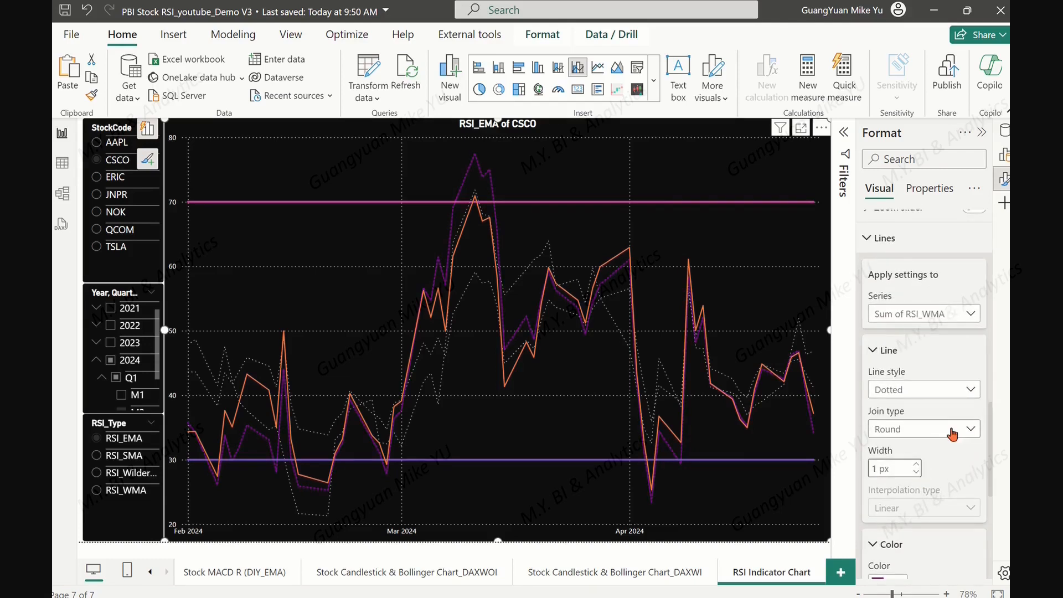
pyautogui.scroll(-3, 951, 438)
pyautogui.click(903, 474)
pyautogui.click(790, 288)
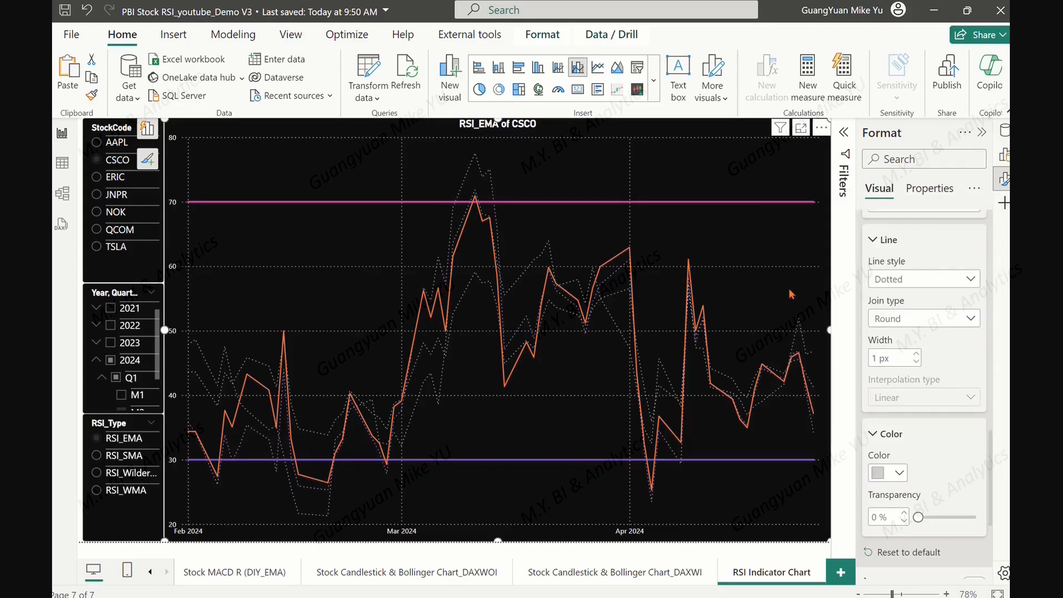
# - Format the OverBoughtLine series as dashed, 2 px wide and yellow
pyautogui.scroll(3, 954, 305)
pyautogui.scroll(-1, 954, 337)
pyautogui.click(971, 313)
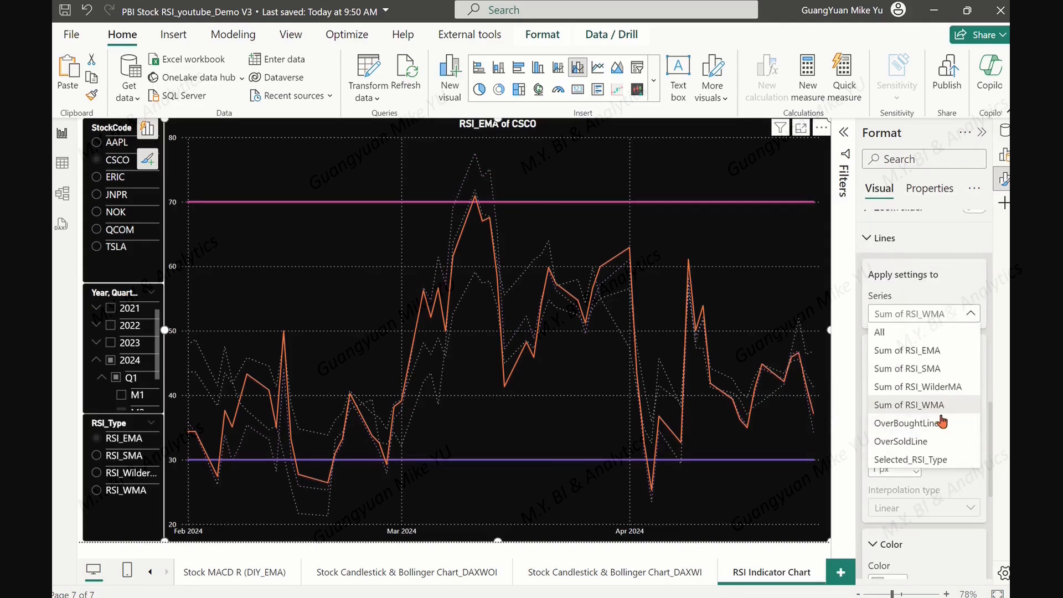
pyautogui.click(925, 425)
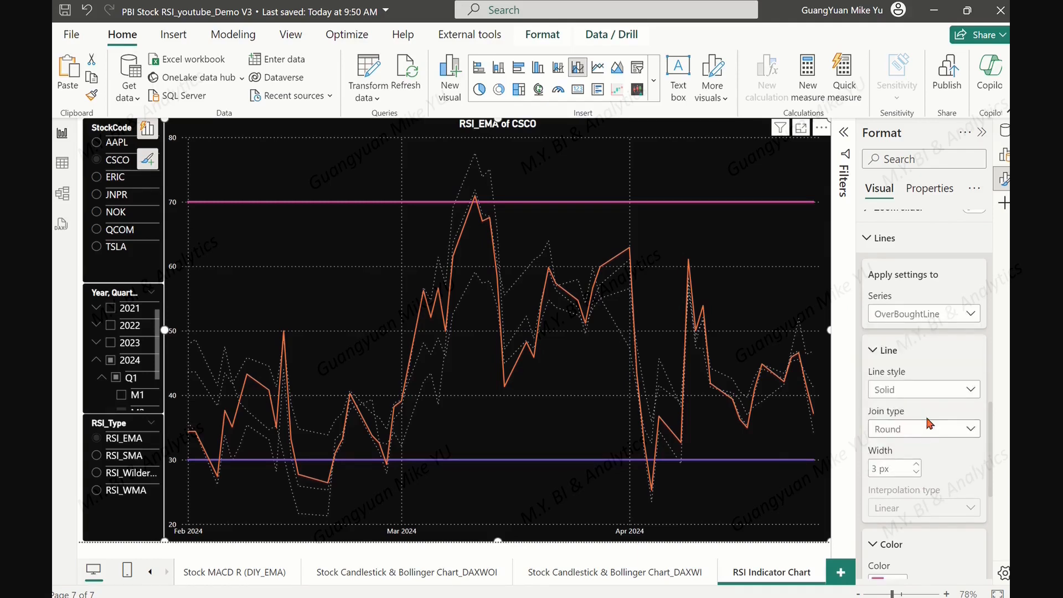
pyautogui.click(970, 391)
pyautogui.click(920, 408)
pyautogui.scroll(-2, 916, 388)
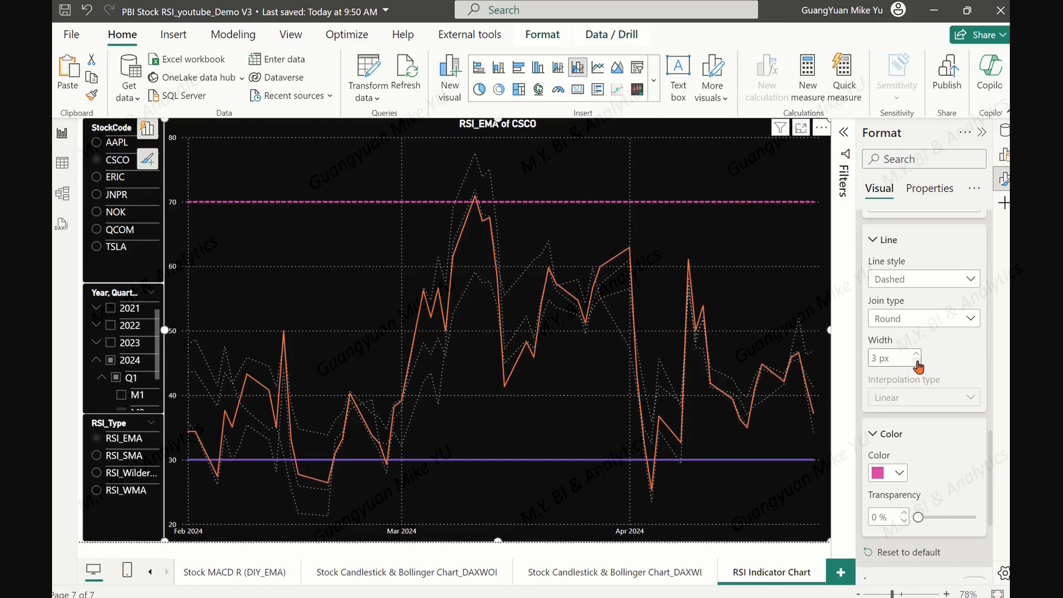
pyautogui.click(902, 472)
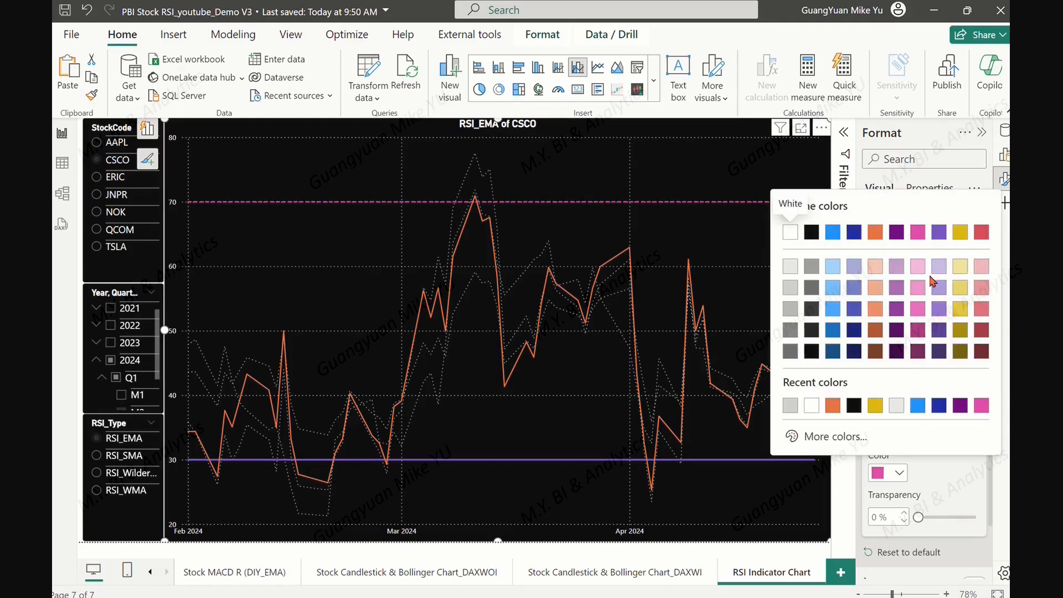
pyautogui.click(962, 234)
# - Format the OverSoldLine series as dashed, 2 px wide, in the same yellow as the OverBoughtLine
pyautogui.scroll(-2, 949, 325)
pyautogui.scroll(2, 960, 369)
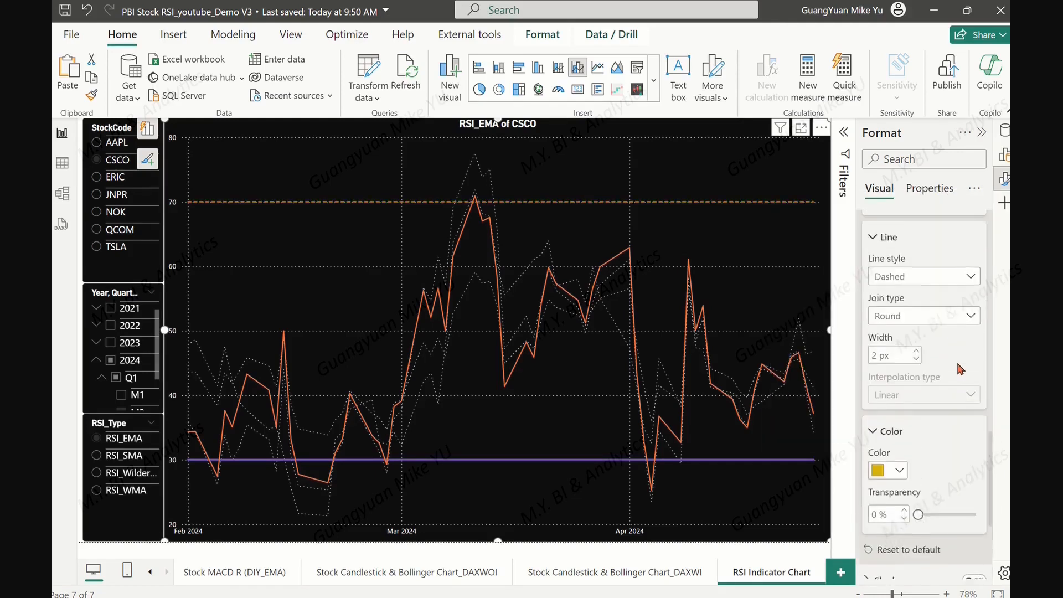
pyautogui.scroll(2, 974, 310)
pyautogui.click(975, 315)
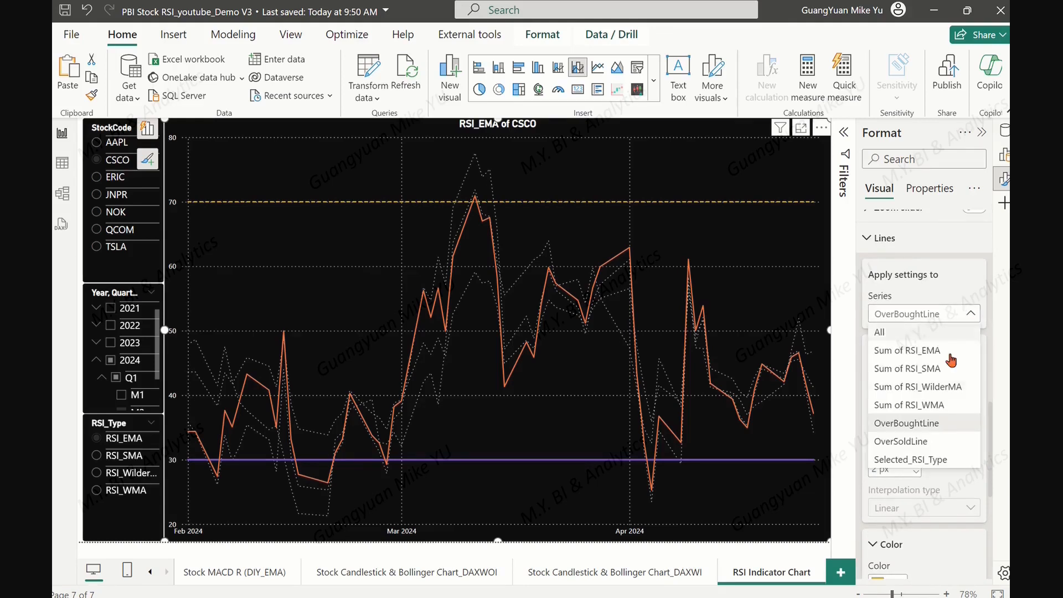
pyautogui.click(889, 440)
pyautogui.scroll(-1, 946, 391)
pyautogui.click(941, 335)
pyautogui.click(930, 353)
pyautogui.click(915, 418)
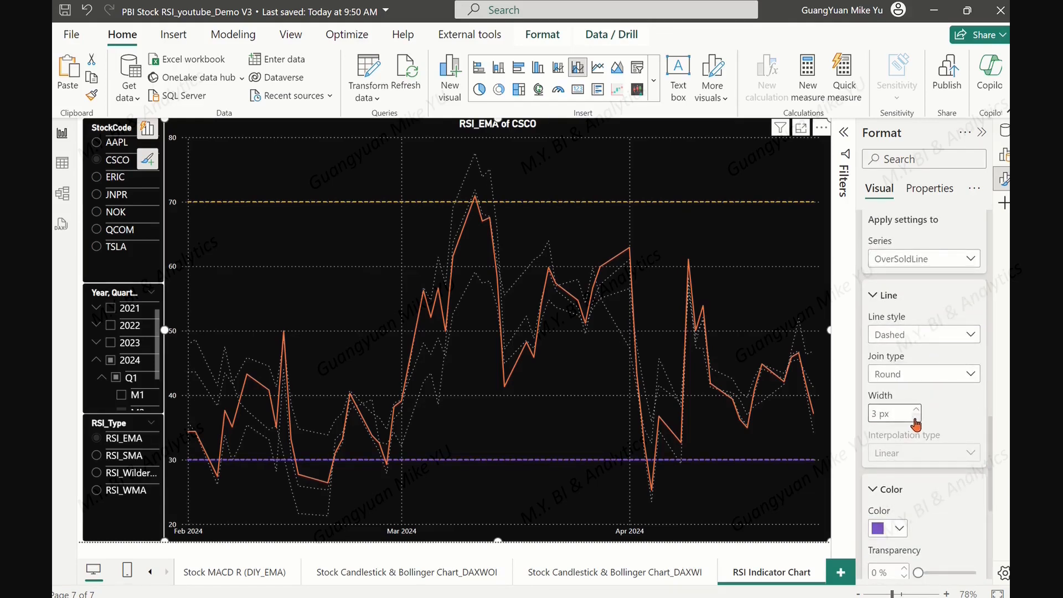
pyautogui.scroll(-2, 913, 421)
pyautogui.click(898, 419)
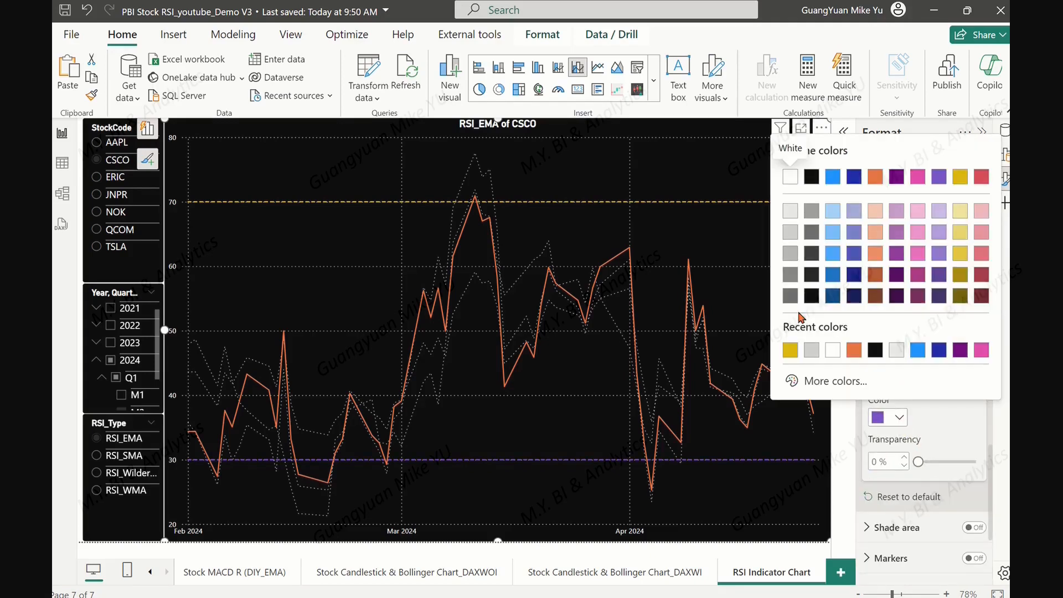
pyautogui.click(786, 351)
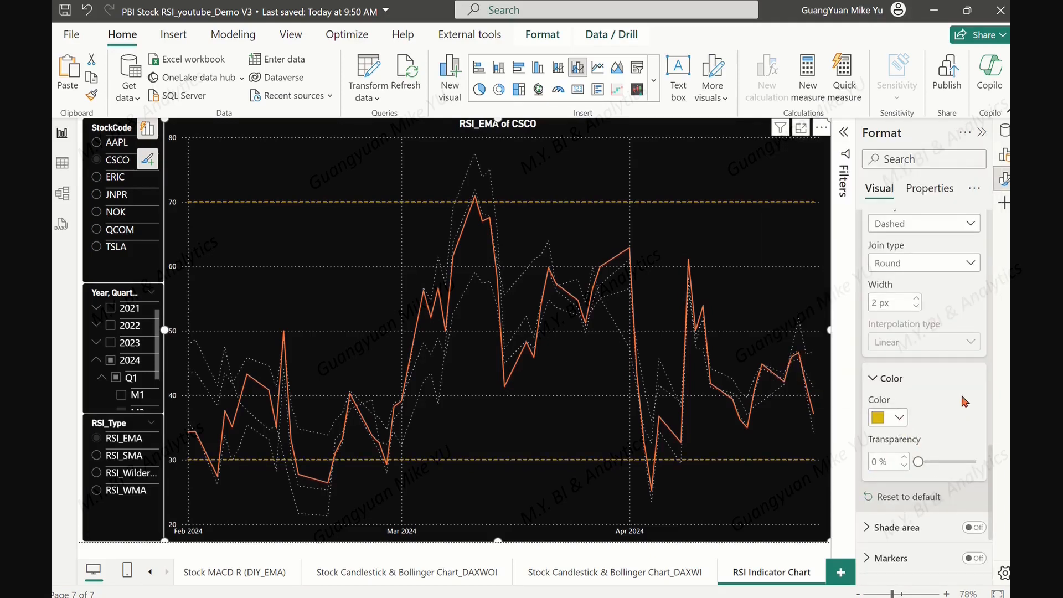
# - Collapse the Lines settings, hide the formatting options and deselect the chart
pyautogui.scroll(-2, 958, 391)
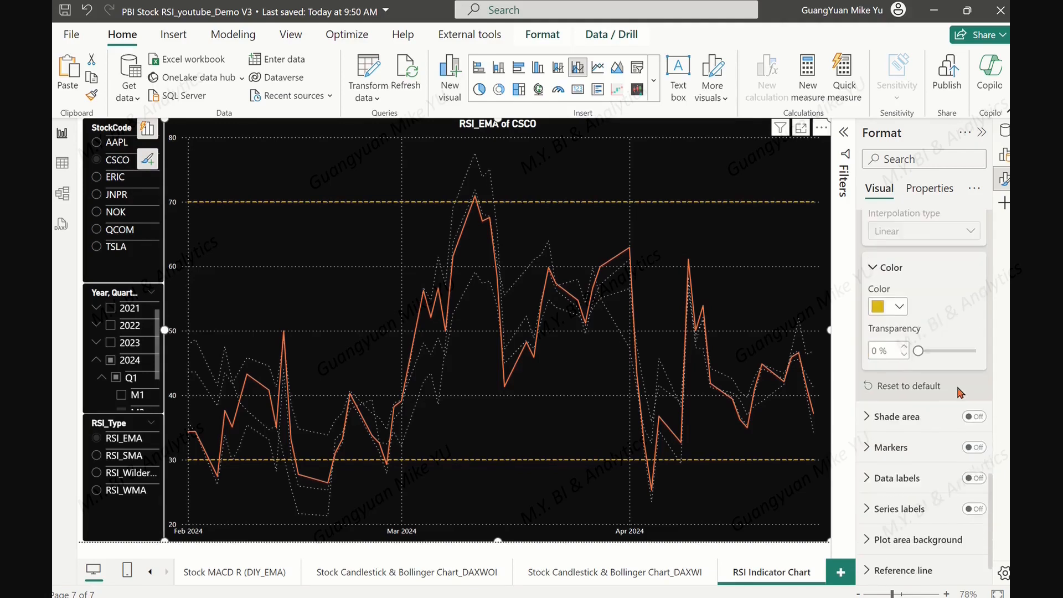
pyautogui.scroll(-1, 959, 392)
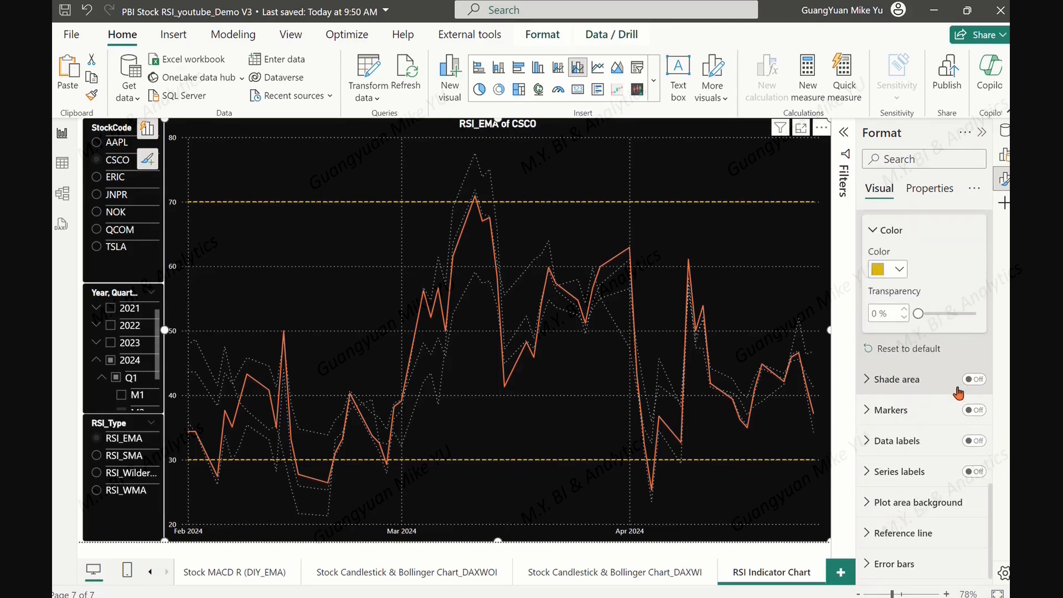
pyautogui.scroll(10, 958, 390)
pyautogui.click(867, 312)
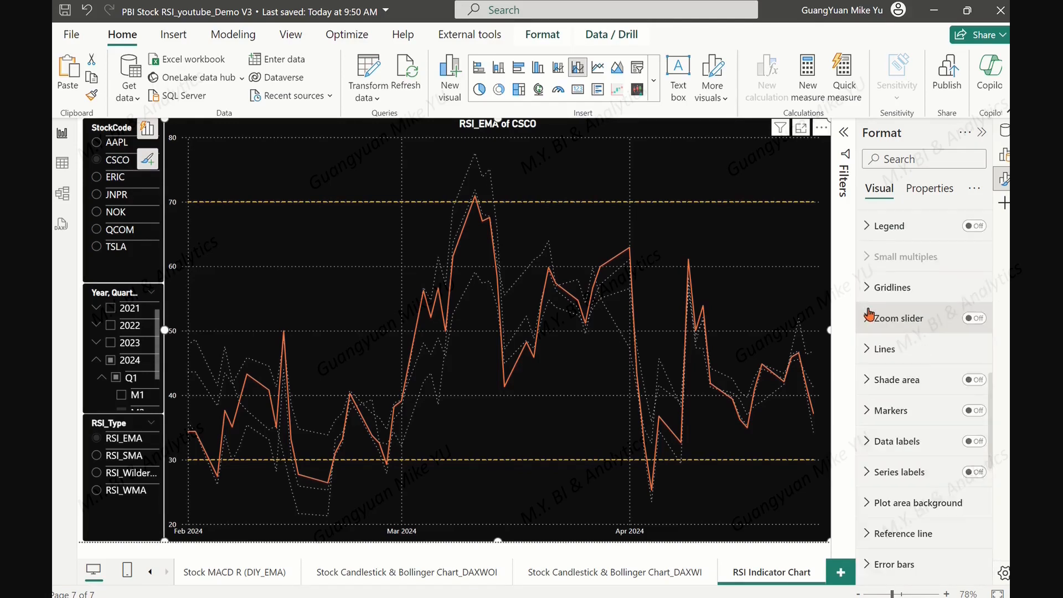
pyautogui.scroll(9, 908, 292)
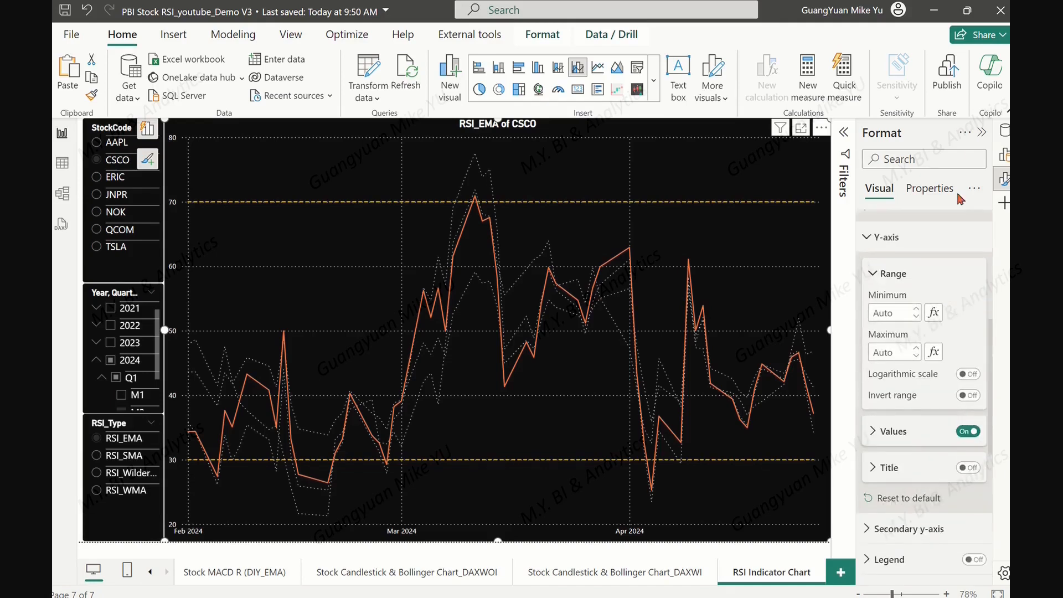
pyautogui.click(982, 133)
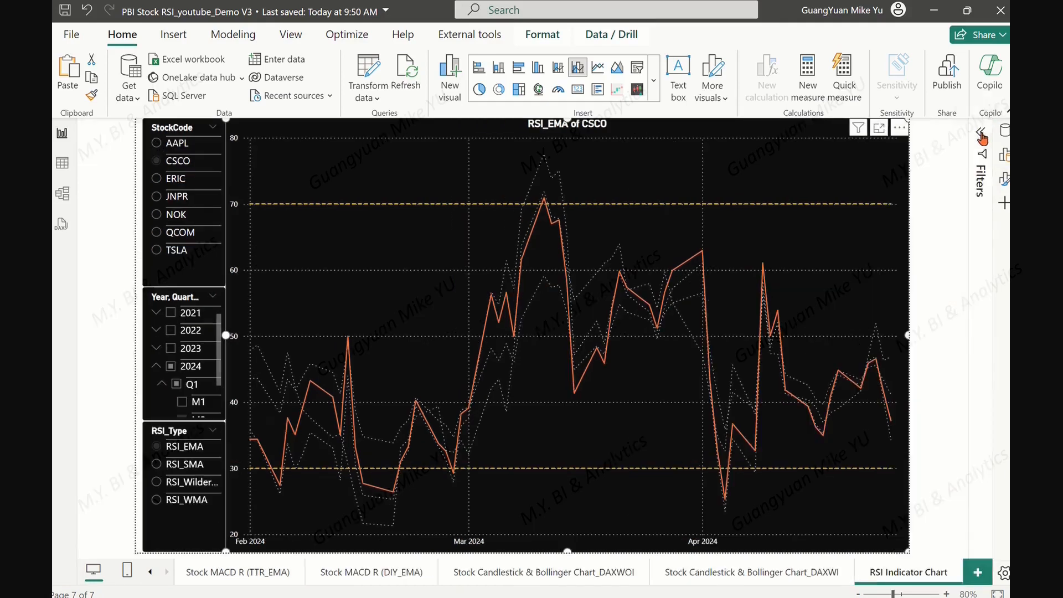
pyautogui.click(936, 293)
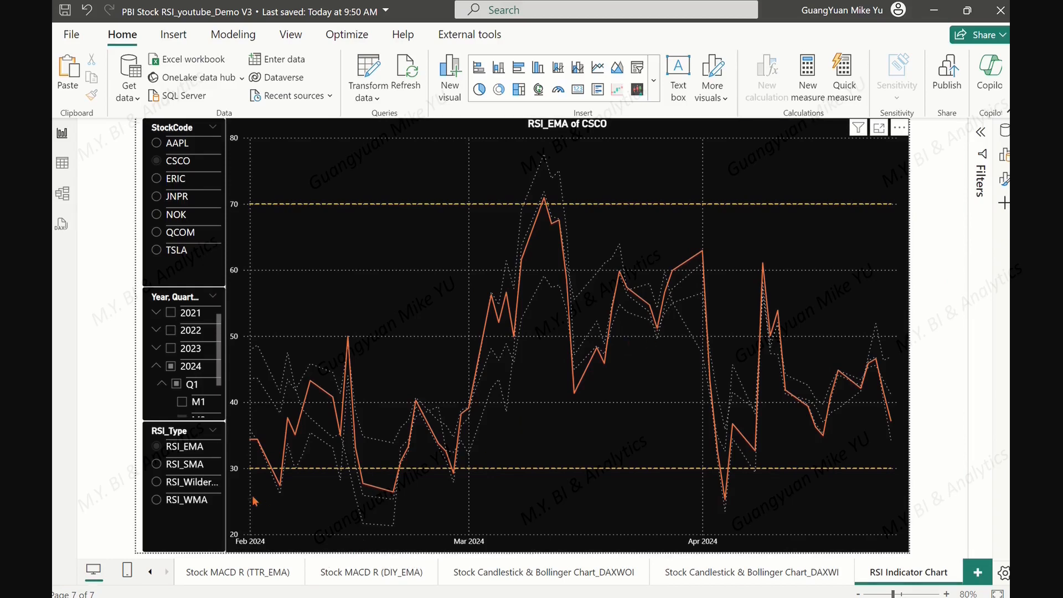
# - Test the RSI_Type slicer on the CSCO chart with RSI_SMA, the Wilder type and RSI_WMA in turn
pyautogui.click(159, 466)
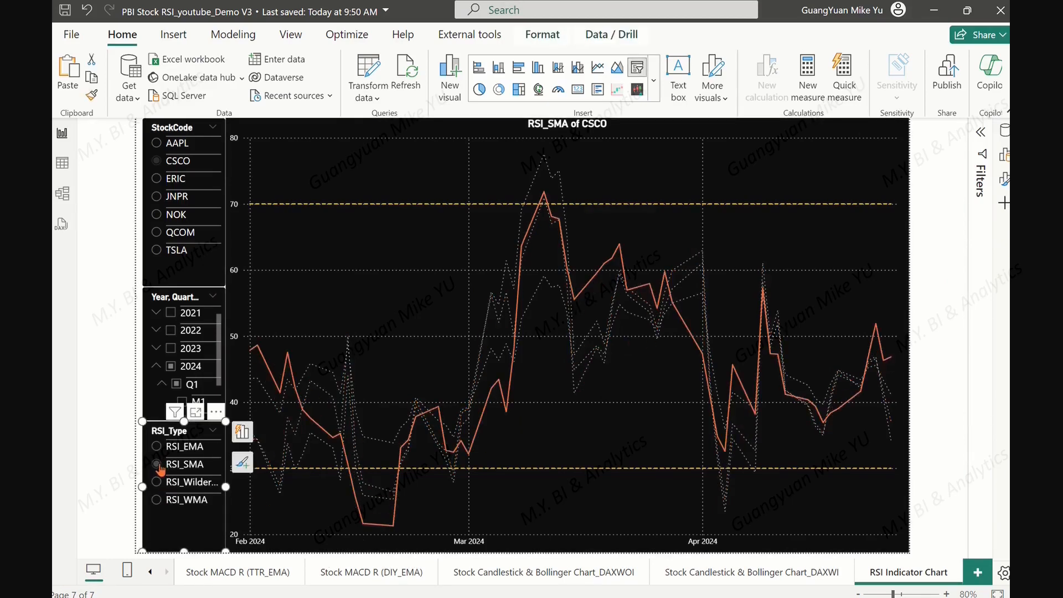
pyautogui.click(157, 483)
pyautogui.click(156, 499)
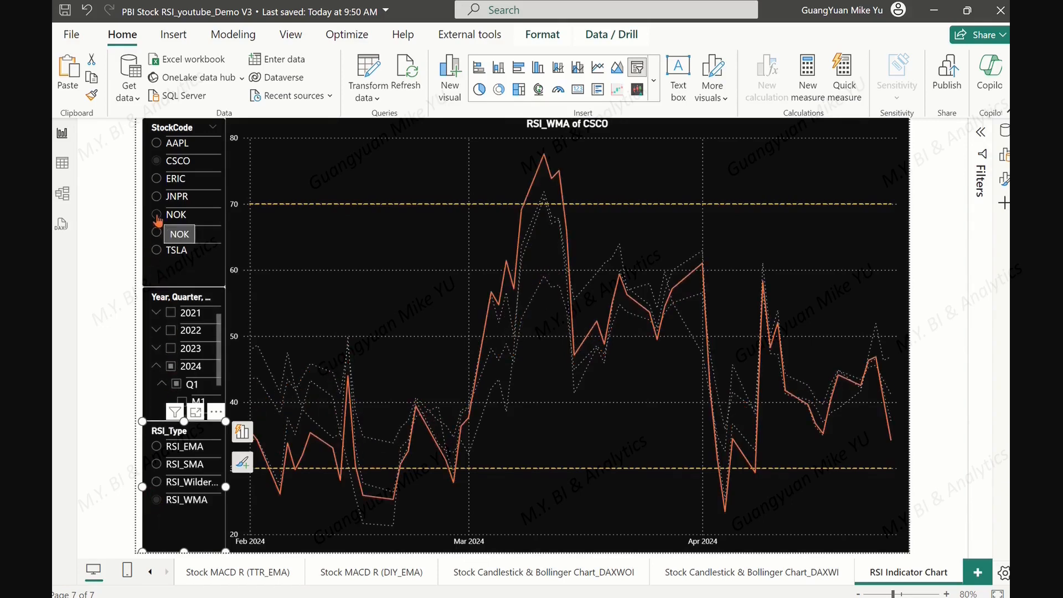
# - Test the StockCode slicer by filtering the RSI_WMA chart to AAPL, NOK and TSLA in turn
pyautogui.click(156, 145)
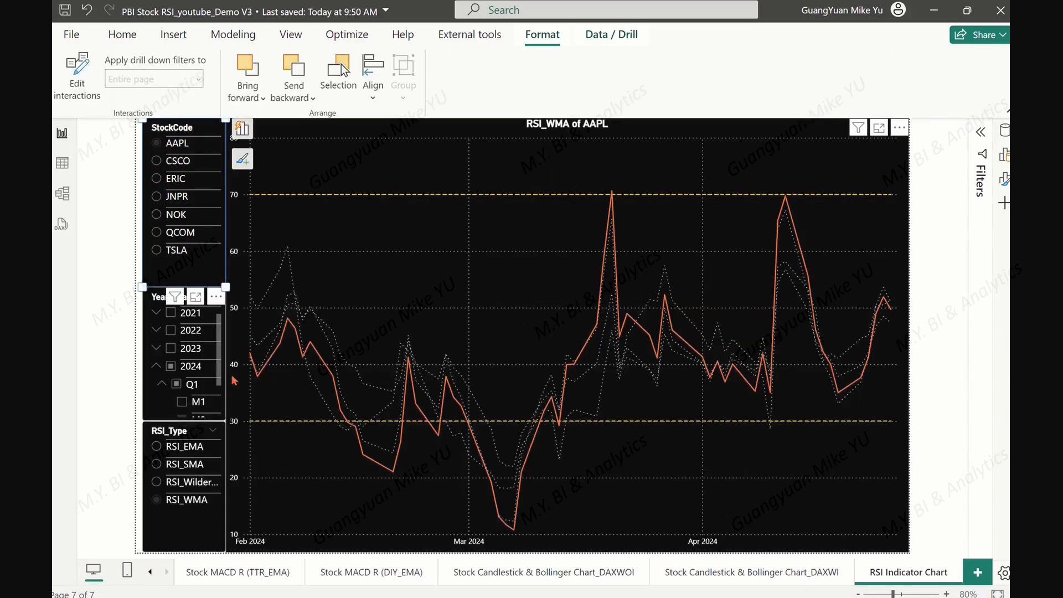
pyautogui.click(122, 237)
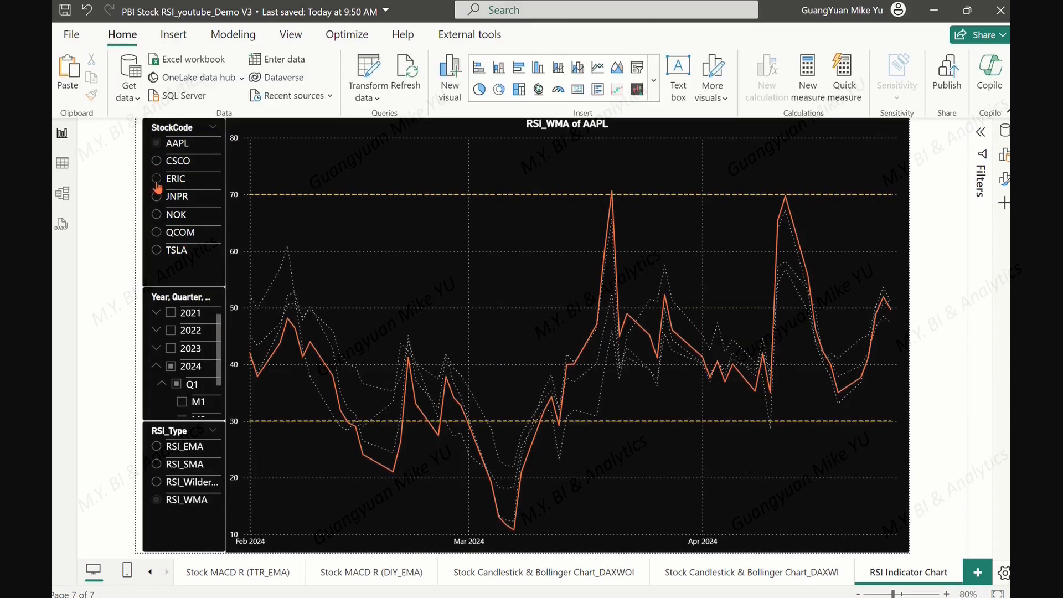
pyautogui.click(156, 216)
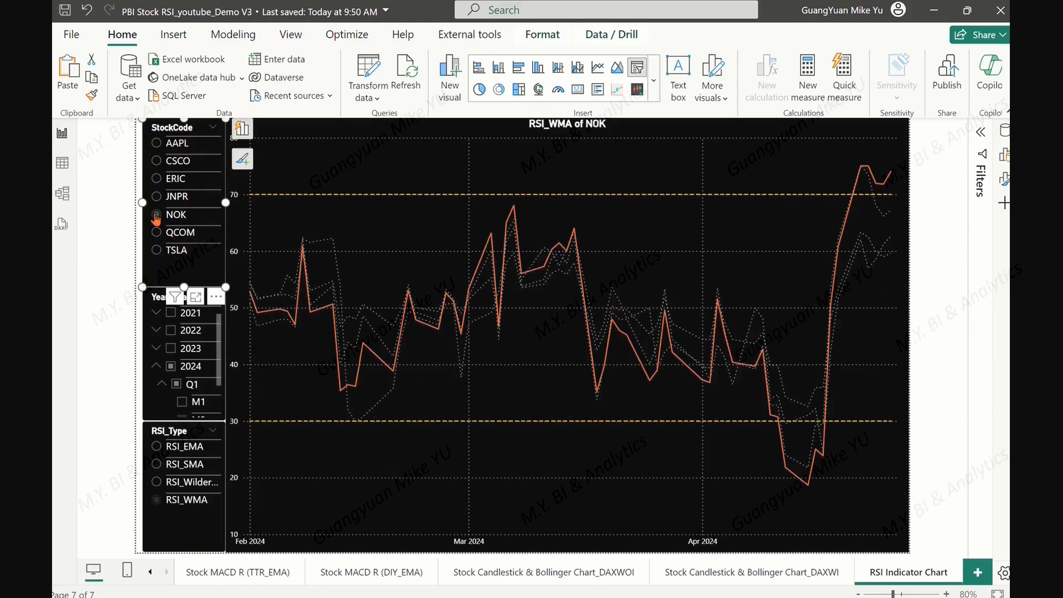
pyautogui.click(156, 251)
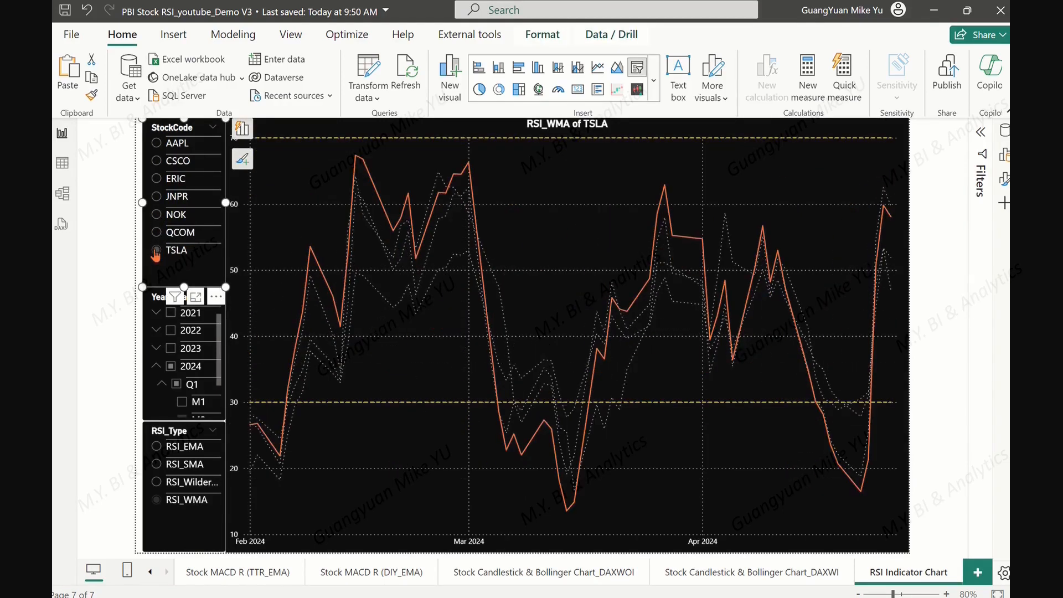
# - Cycle the TSLA chart through RSI_EMA, RSI_SMA, the Wilder type and RSI_WMA
pyautogui.click(157, 447)
pyautogui.click(156, 465)
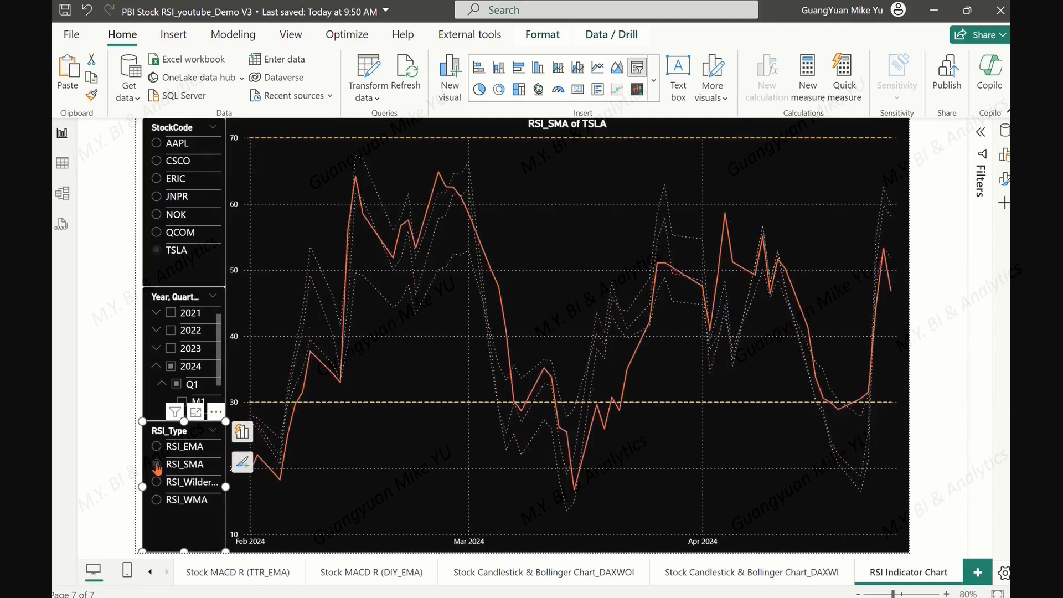
pyautogui.click(157, 483)
pyautogui.click(157, 501)
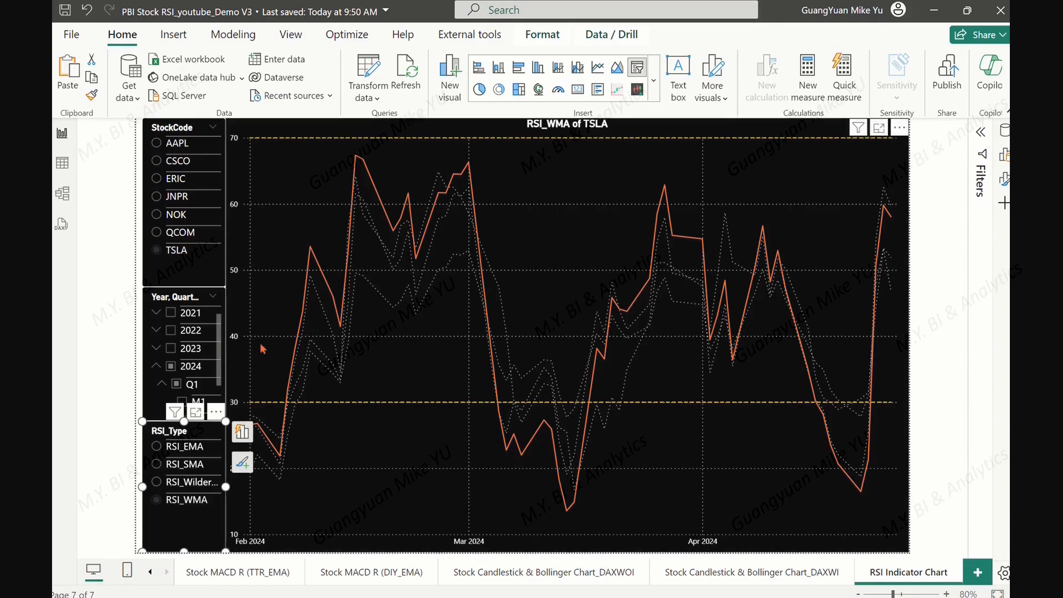
# - Filter the chart to NOK for the whole of 2024 and collapse Q1 in the date slicer
pyautogui.click(158, 216)
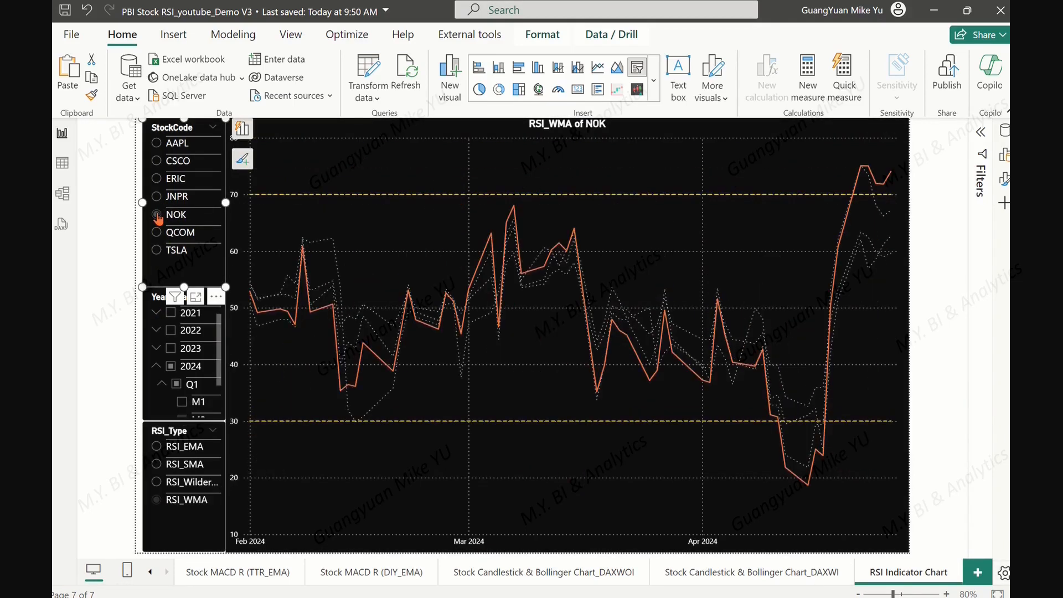
pyautogui.click(172, 368)
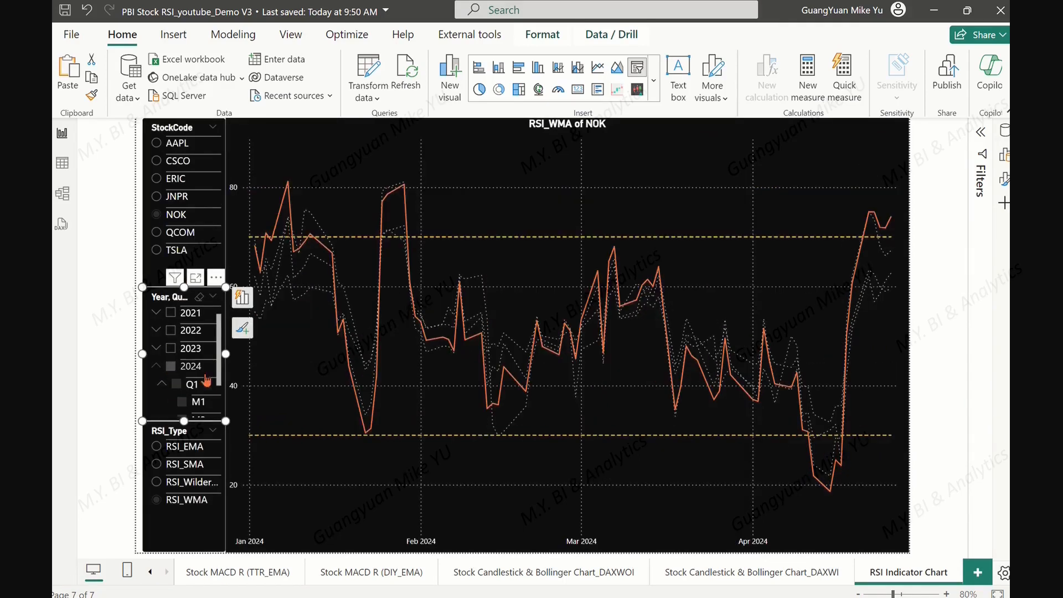
pyautogui.click(162, 387)
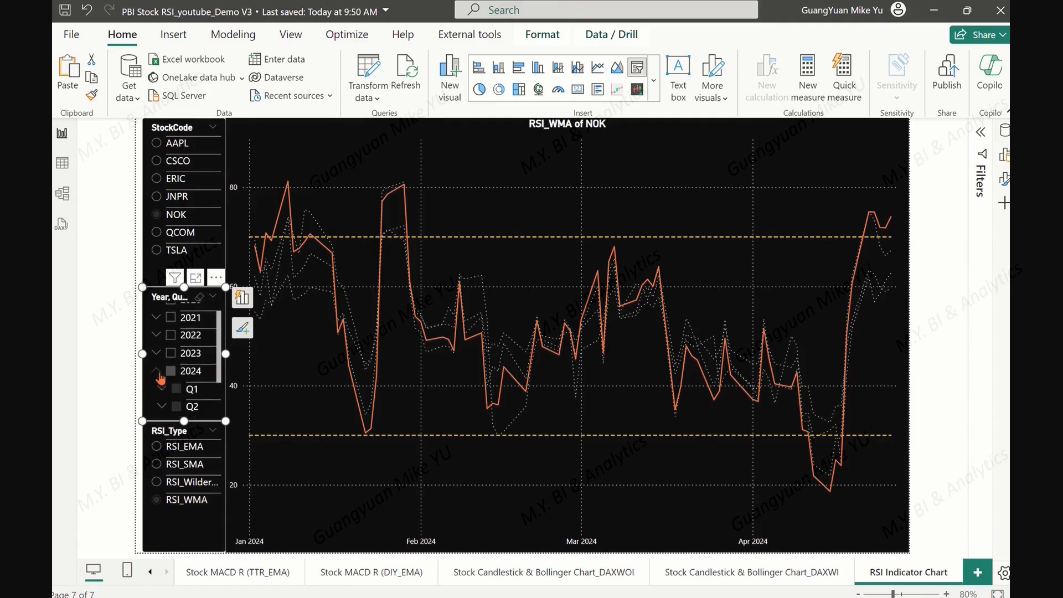
# - Compare the RSI_WMA chart for TSLA, AAPL and NOK in turn using the StockCode slicer
pyautogui.click(156, 251)
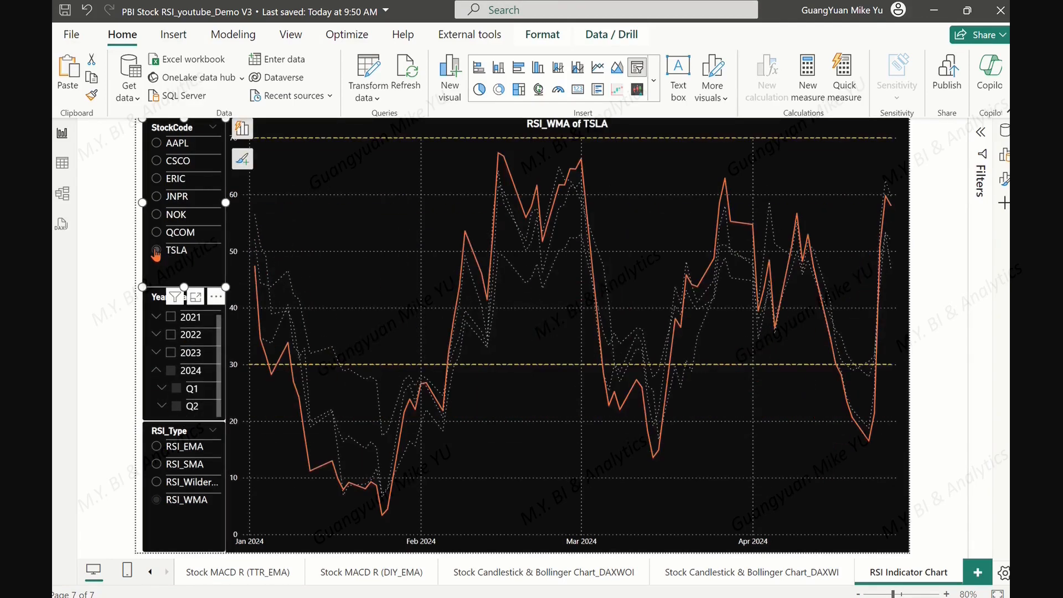
pyautogui.click(156, 143)
pyautogui.click(156, 217)
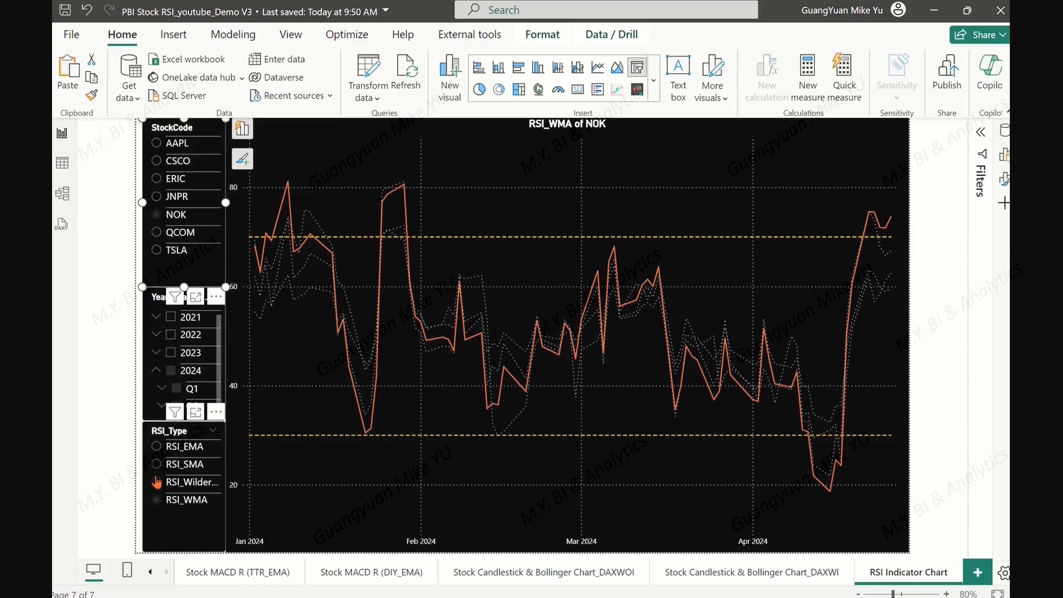
# - Switch the chart to the Wilder RSI type and filter it to AAPL, NOK, TSLA and back to NOK
pyautogui.click(157, 482)
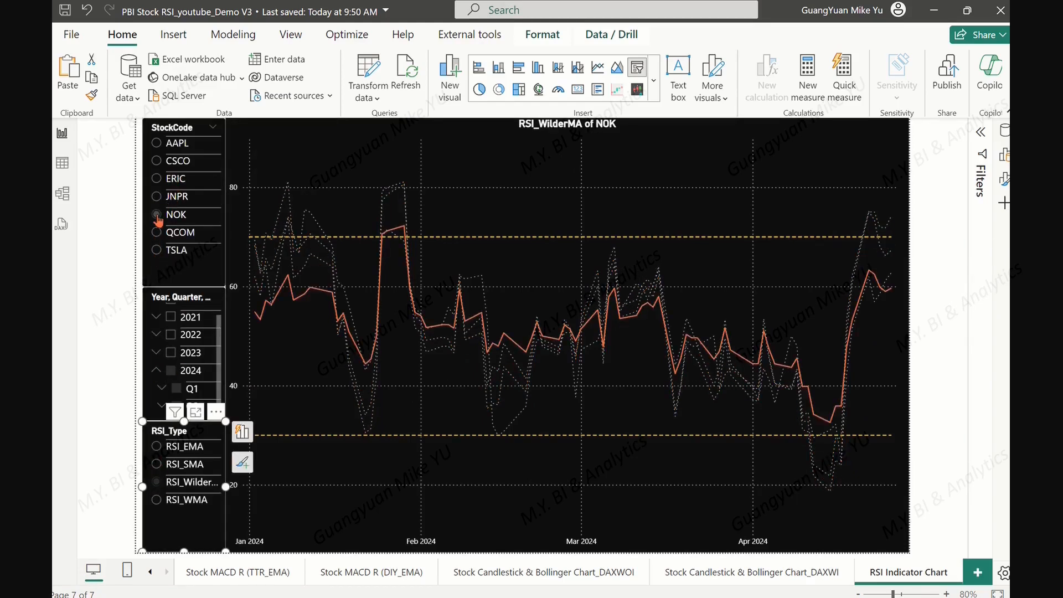
pyautogui.click(158, 145)
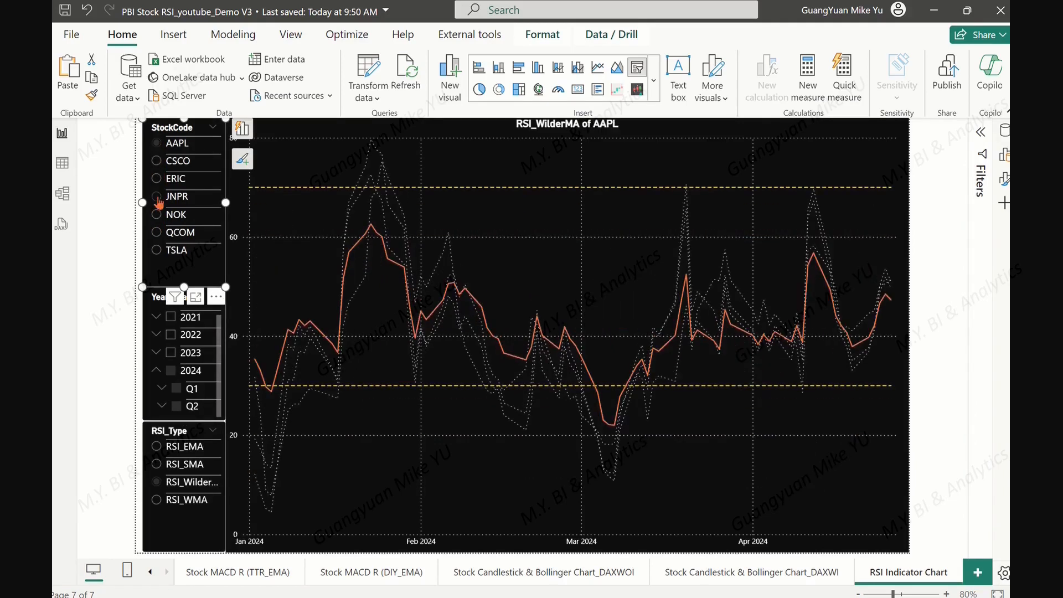
pyautogui.click(156, 215)
pyautogui.click(156, 250)
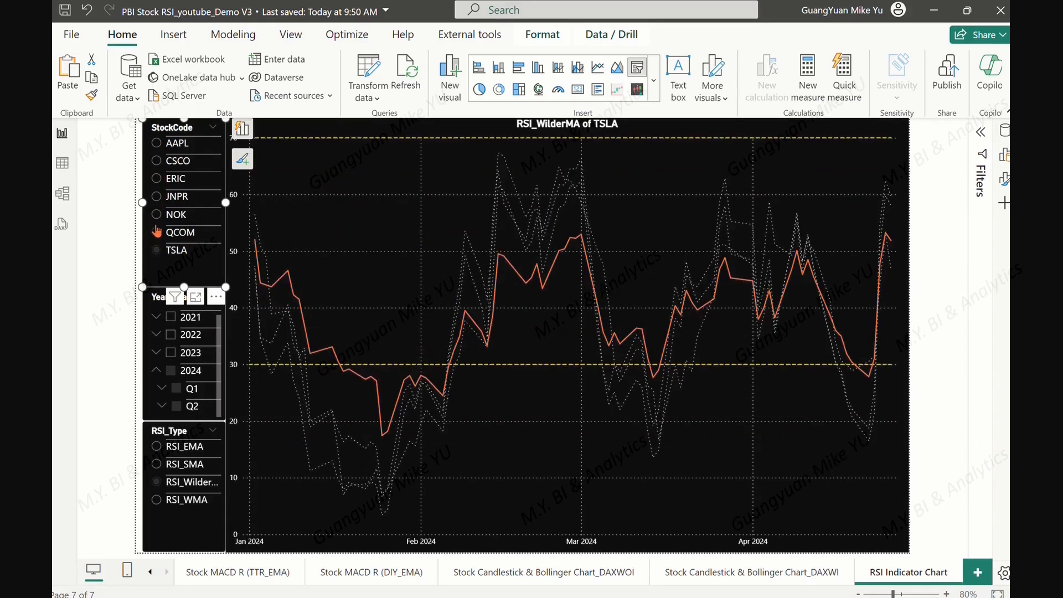
pyautogui.click(157, 217)
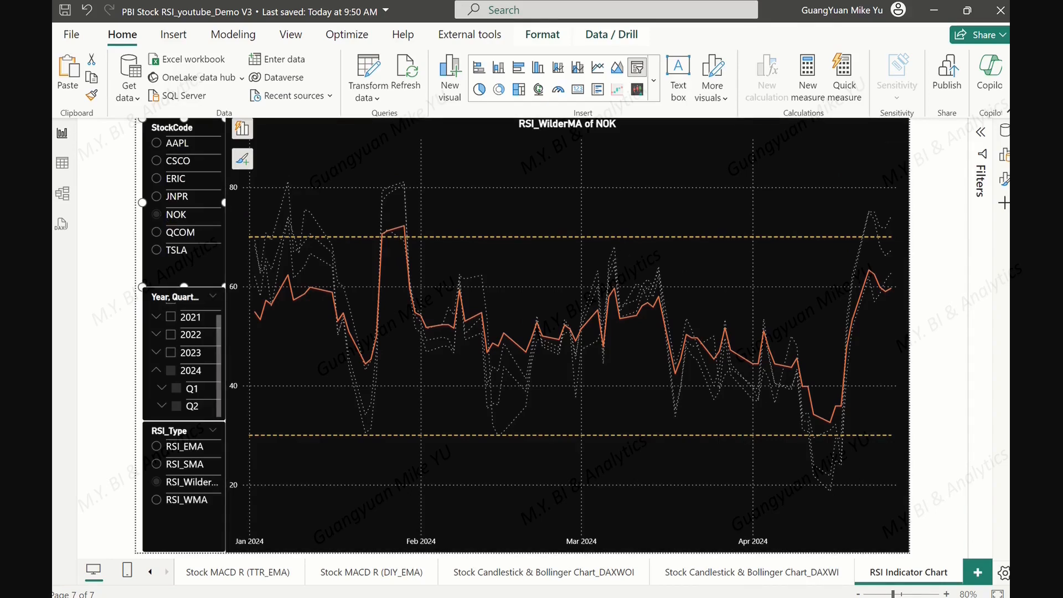
# - Change the aggregation of all four RSI line fields in the combo chart from Sum to Average
pyautogui.click(874, 155)
pyautogui.click(1002, 158)
pyautogui.scroll(-4, 919, 387)
pyautogui.rightClick(896, 332)
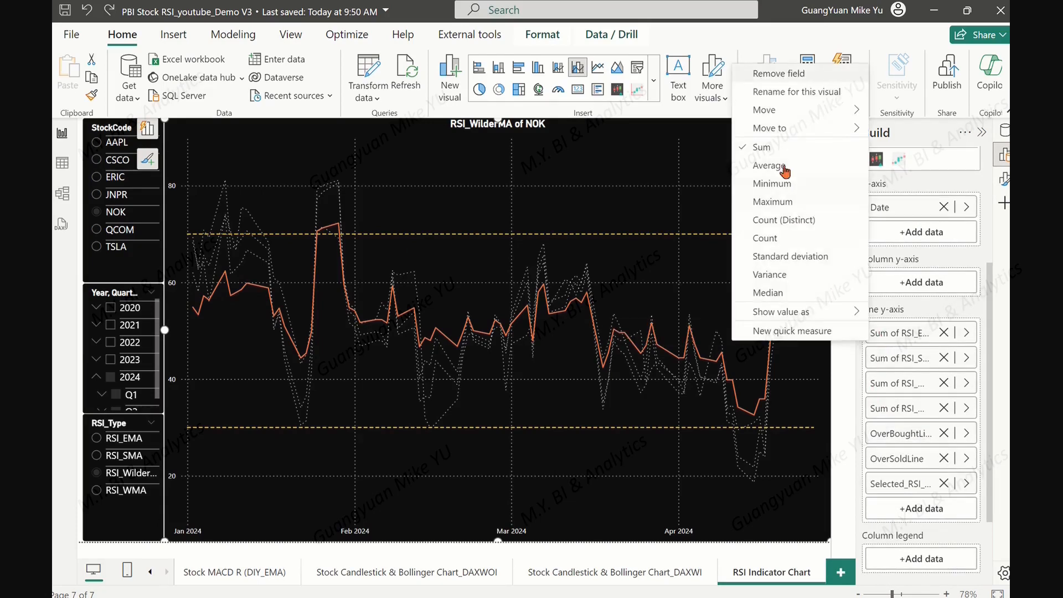
pyautogui.click(784, 171)
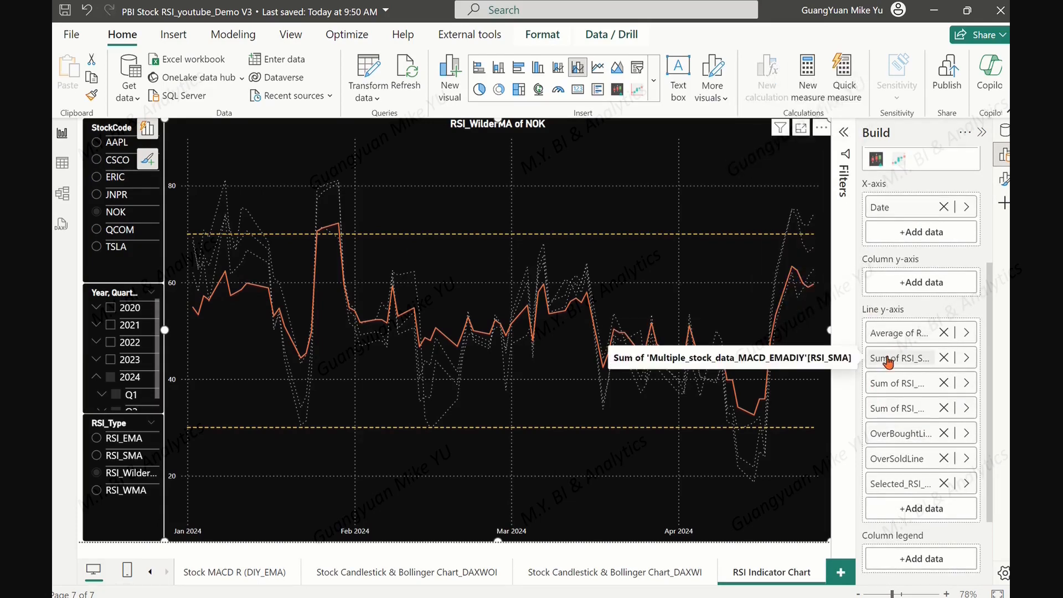
pyautogui.rightClick(890, 360)
pyautogui.click(786, 191)
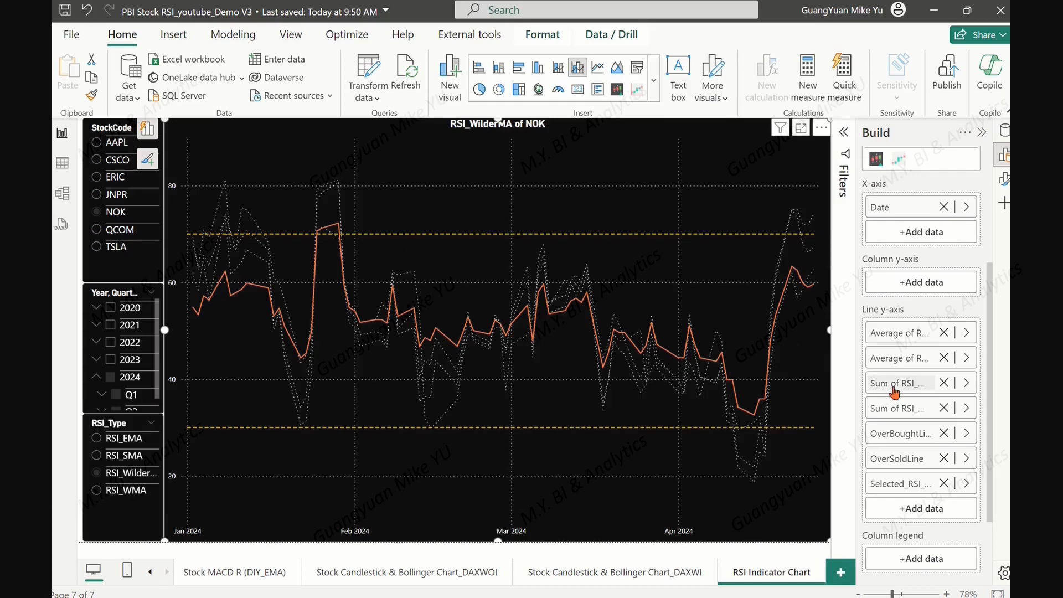
pyautogui.rightClick(883, 384)
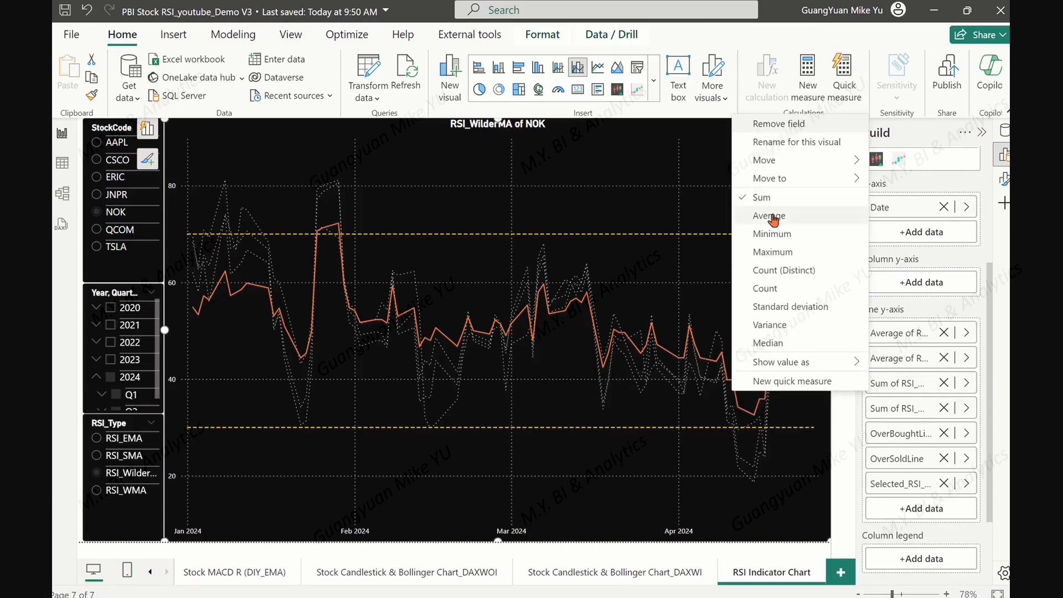
pyautogui.click(774, 220)
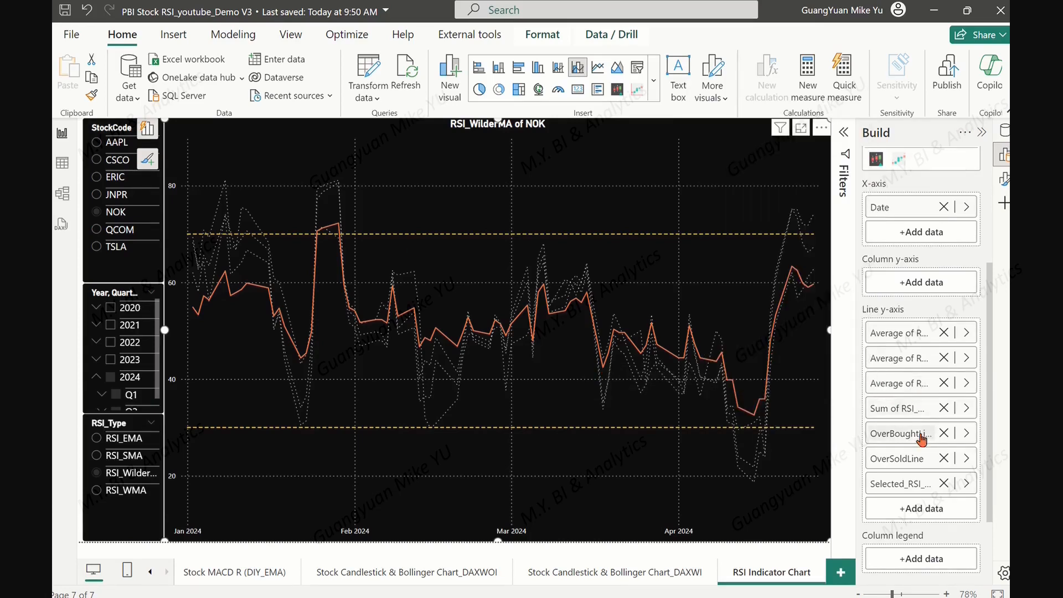
pyautogui.rightClick(888, 410)
pyautogui.click(777, 242)
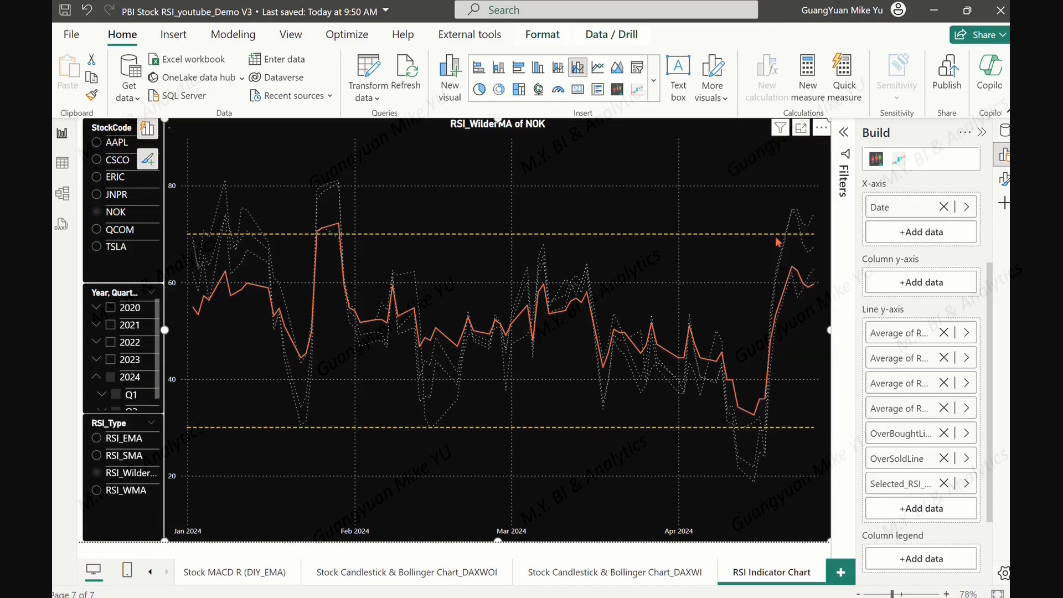
pyautogui.click(979, 132)
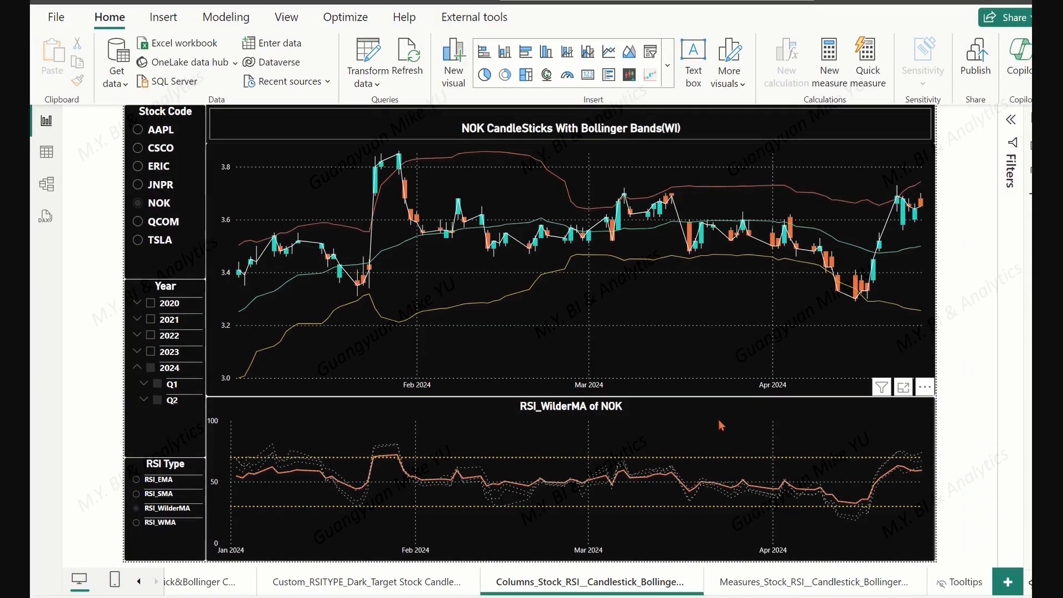
# - On the combined candlestick and RSI page, examine the RSI chart and filter both charts to TSLA and AAPL in turn
pyautogui.click(721, 425)
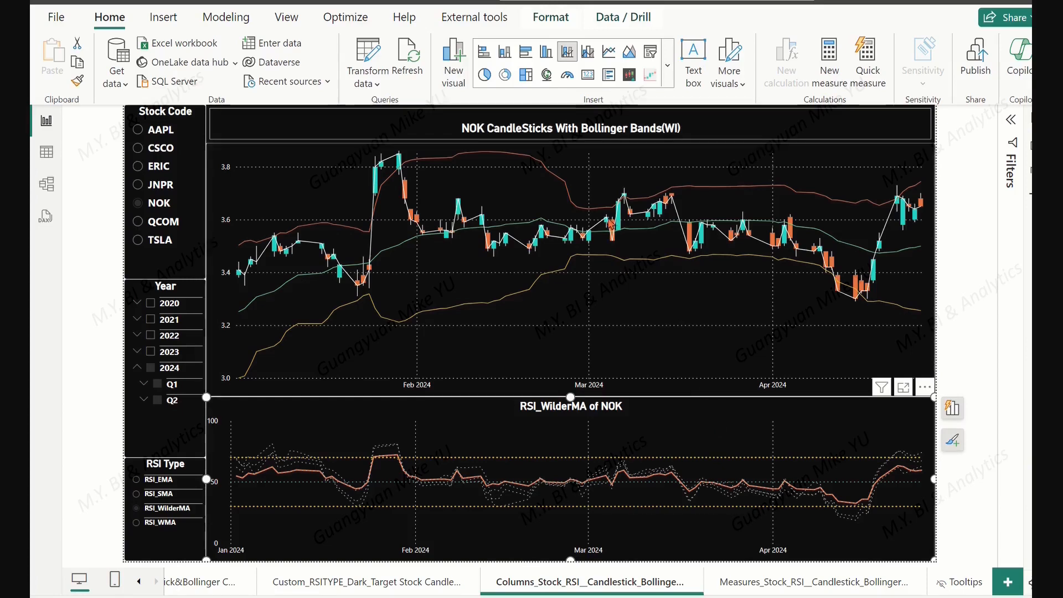
pyautogui.click(816, 302)
pyautogui.click(815, 302)
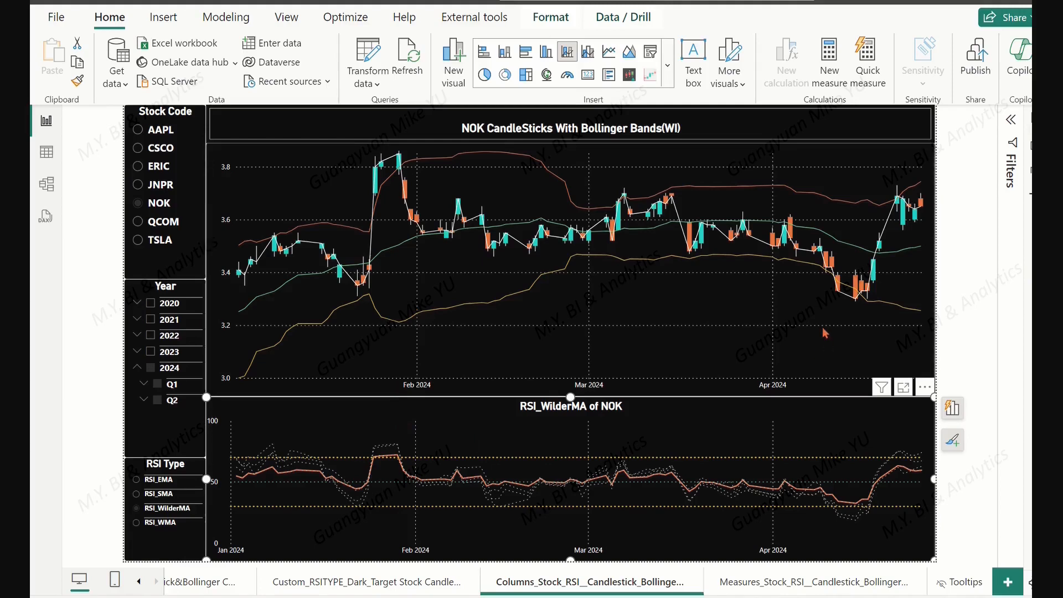
pyautogui.click(139, 241)
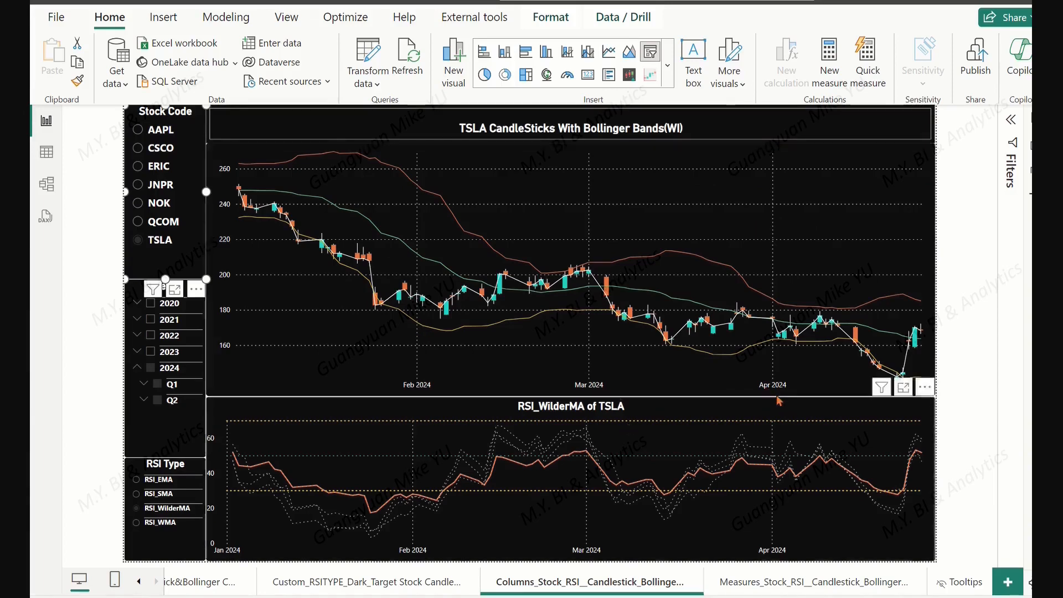
pyautogui.click(138, 130)
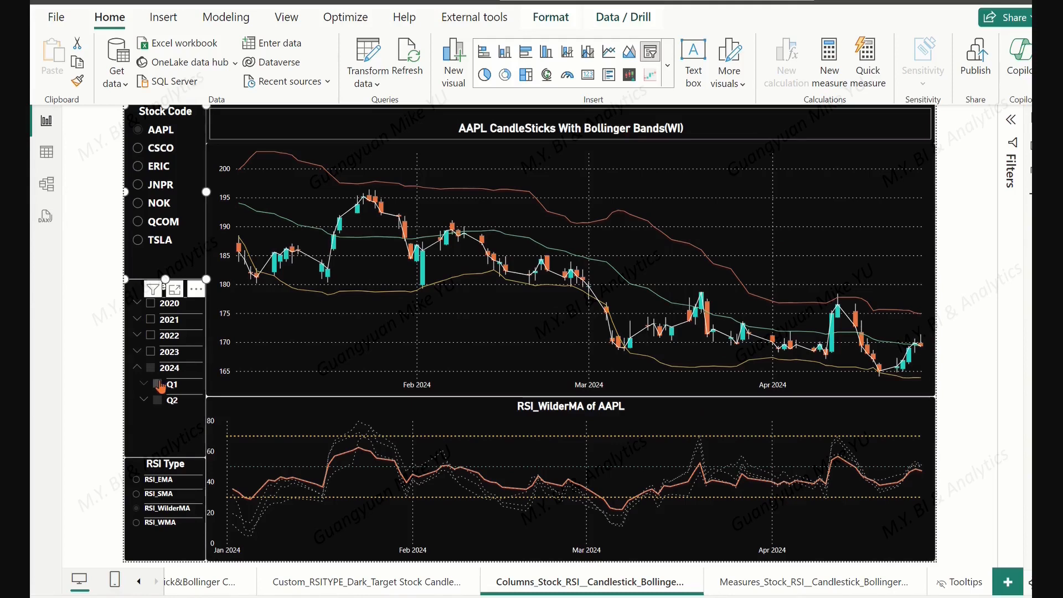
# - View the AAPL charts for 2023, return to 2024, filter to NOK and clear the visual selection
pyautogui.click(152, 357)
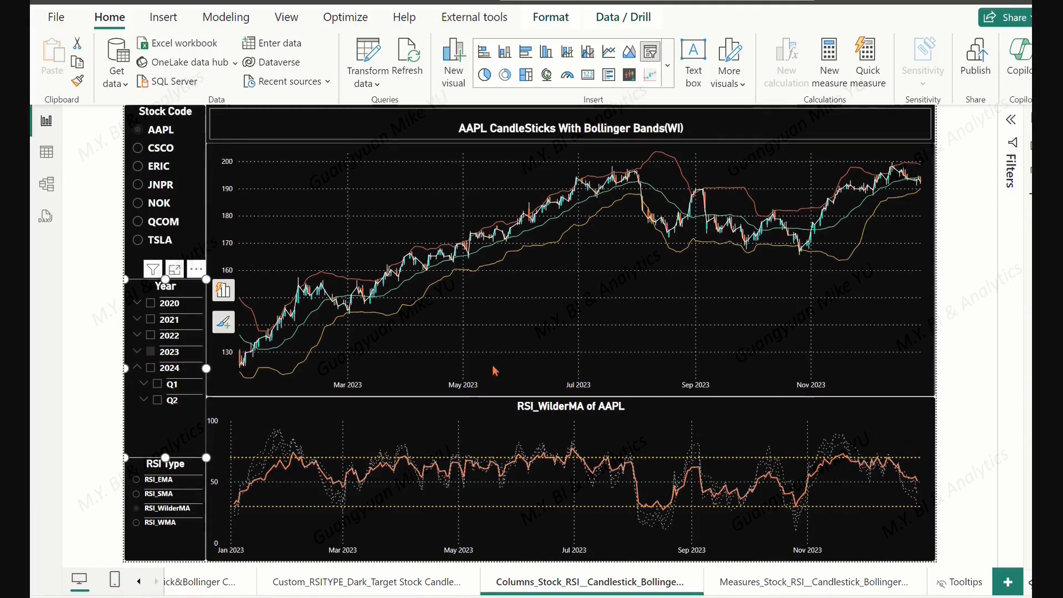
pyautogui.click(150, 368)
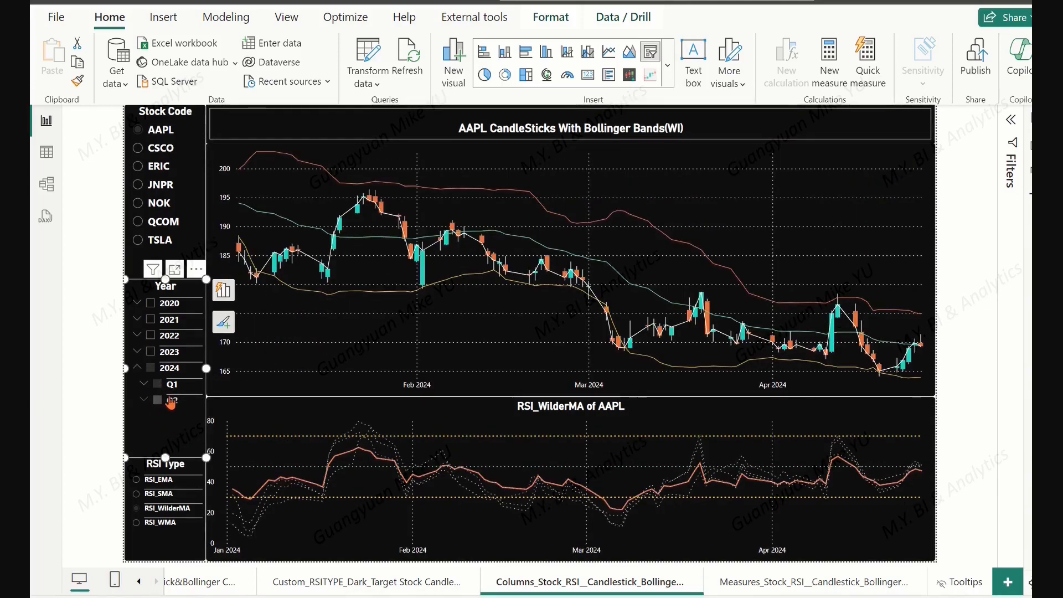
pyautogui.click(138, 203)
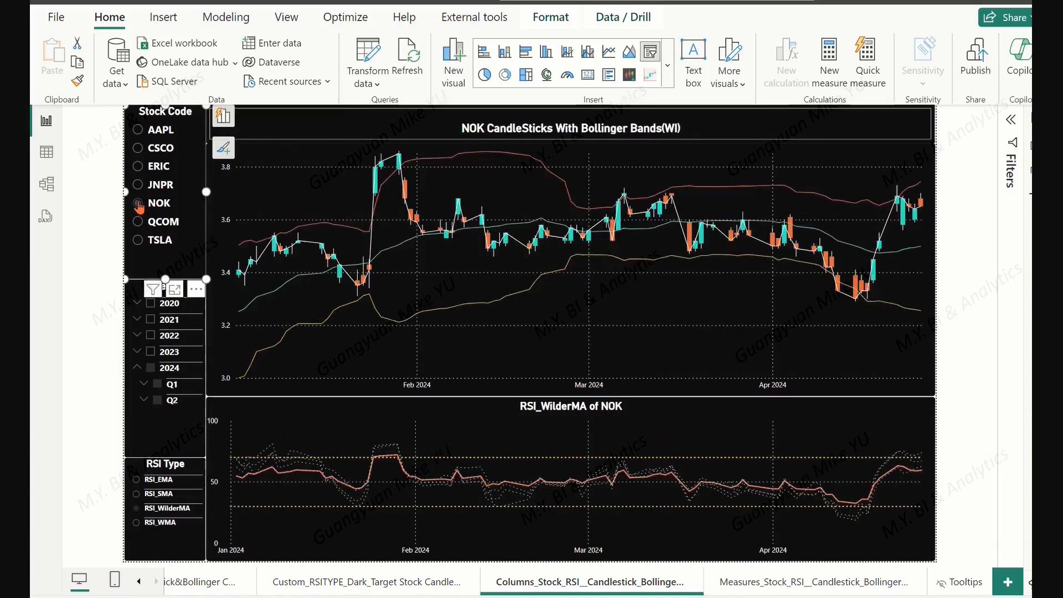
pyautogui.click(88, 221)
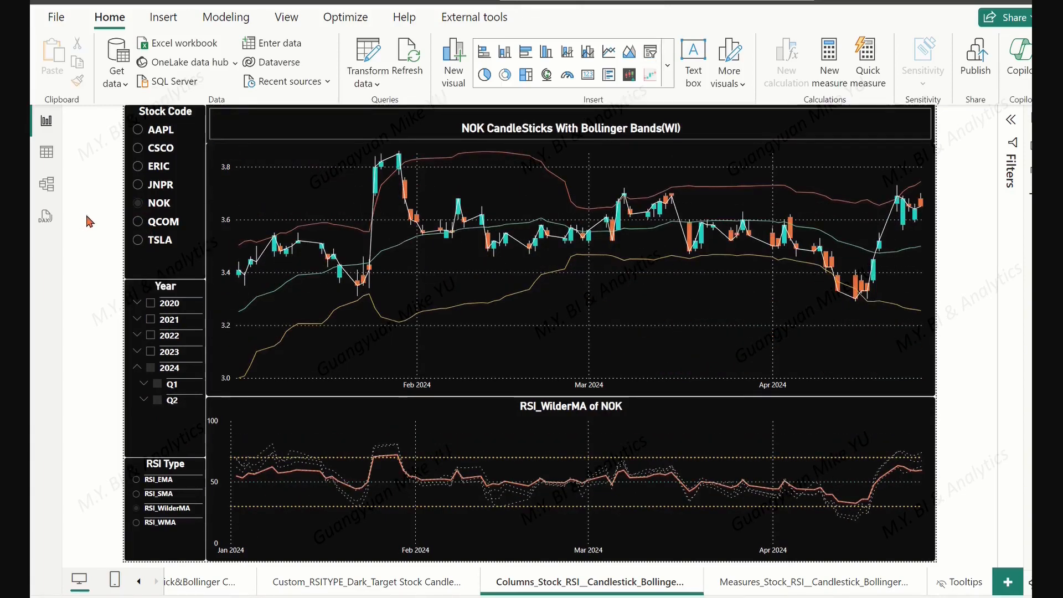